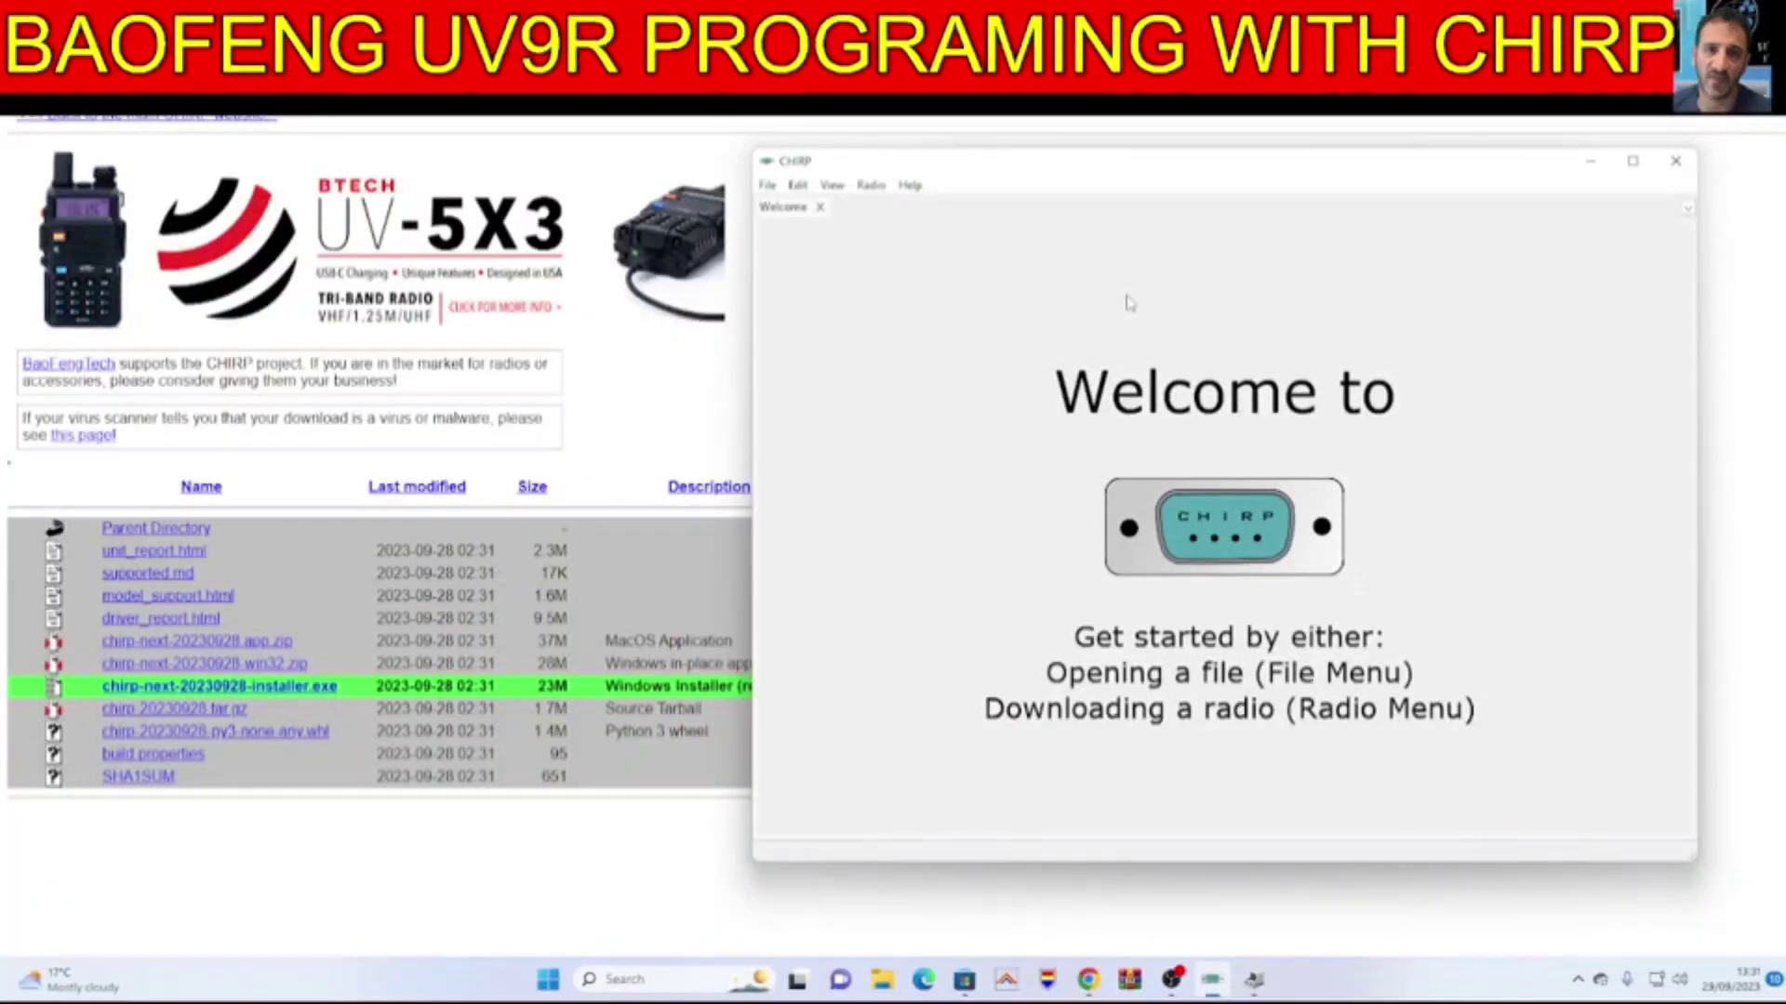
Reposition the CHIRP window and start a download from the radio on the CH340 port as a Baofeng UV-9R.
{"action": "left_click_drag", "start_coordinate": [1113, 176], "coordinate": [1239, 175]}
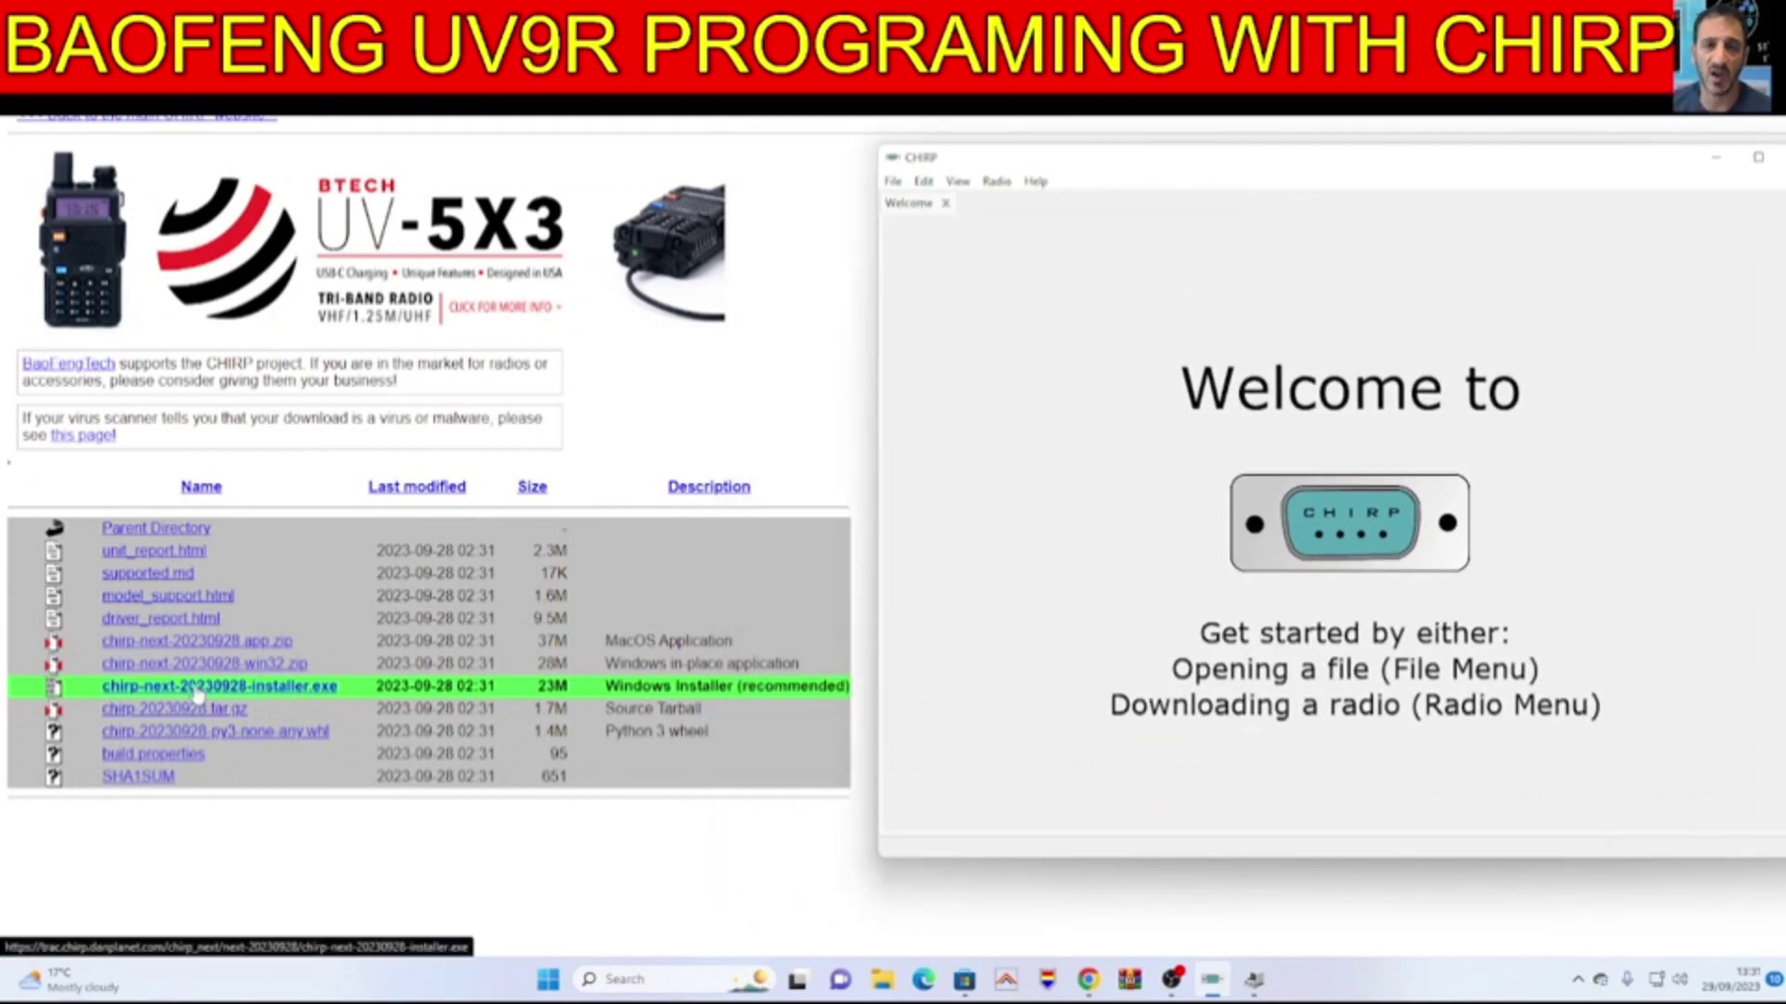
{"action": "left_click_drag", "start_coordinate": [1269, 173], "coordinate": [1173, 173]}
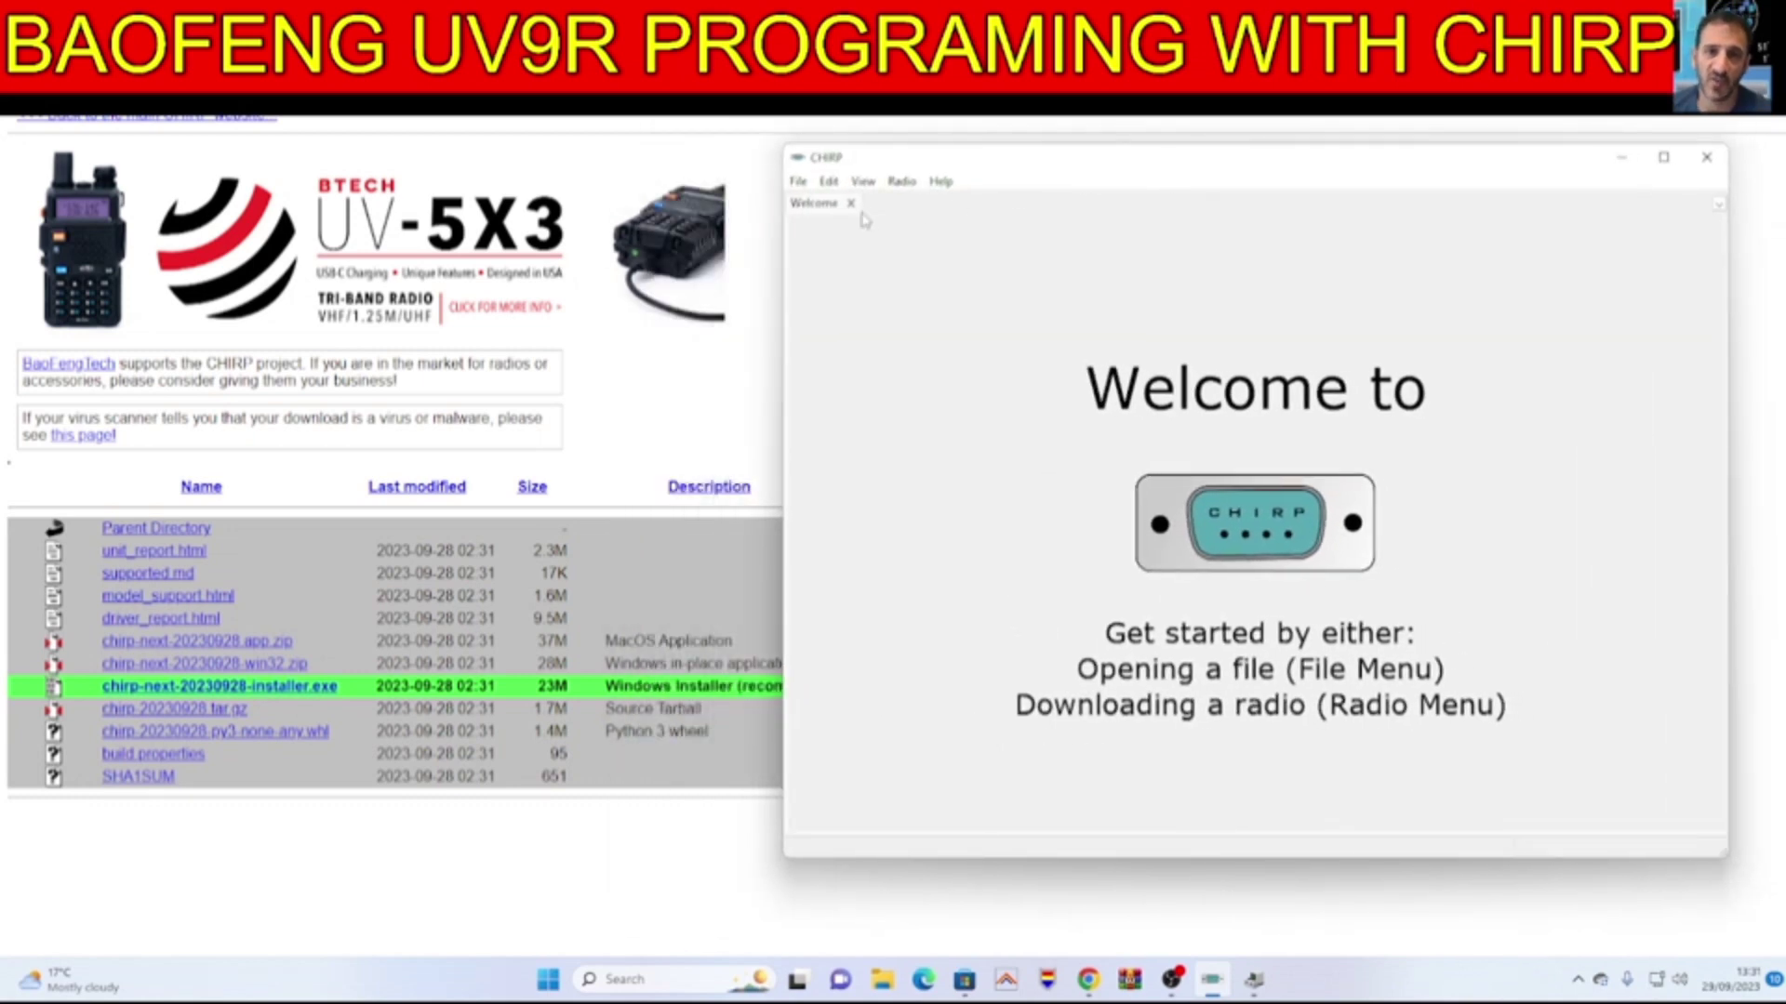
{"action": "left_click", "coordinate": [932, 205]}
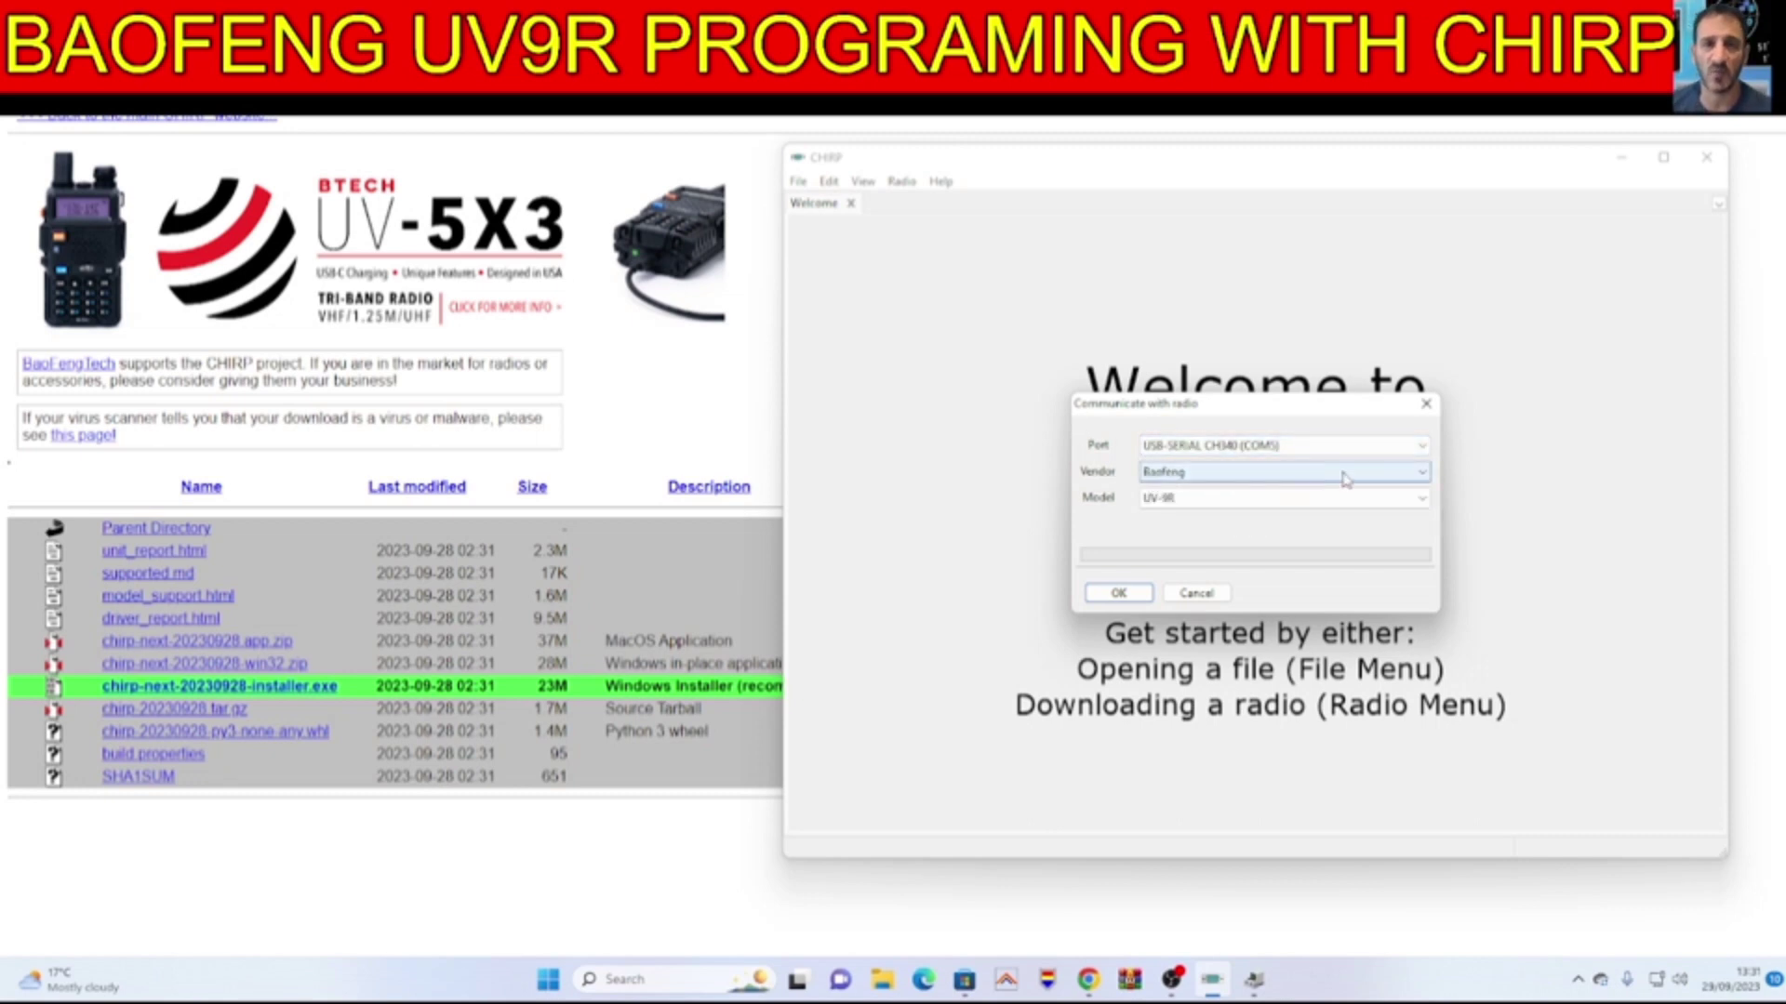
Keep Baofeng as vendor and UV-9R as model, and confirm to get the download instructions.
{"action": "left_click", "coordinate": [1420, 474]}
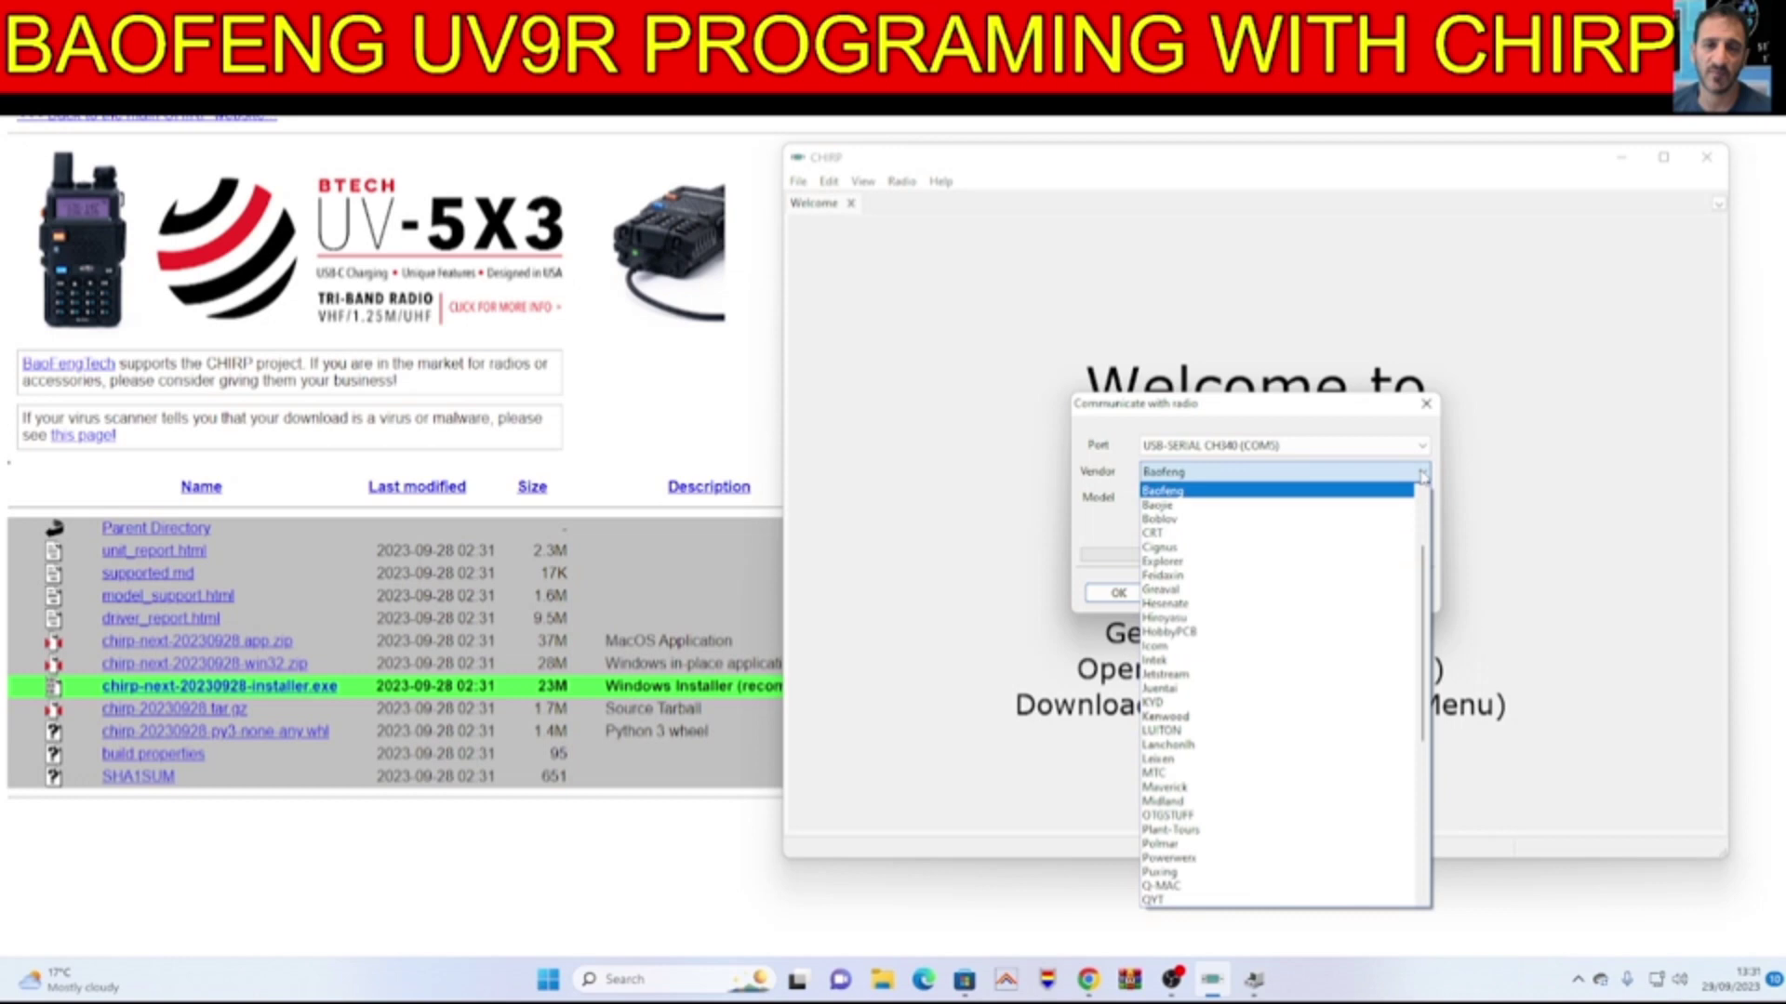
{"action": "left_click", "coordinate": [1420, 474]}
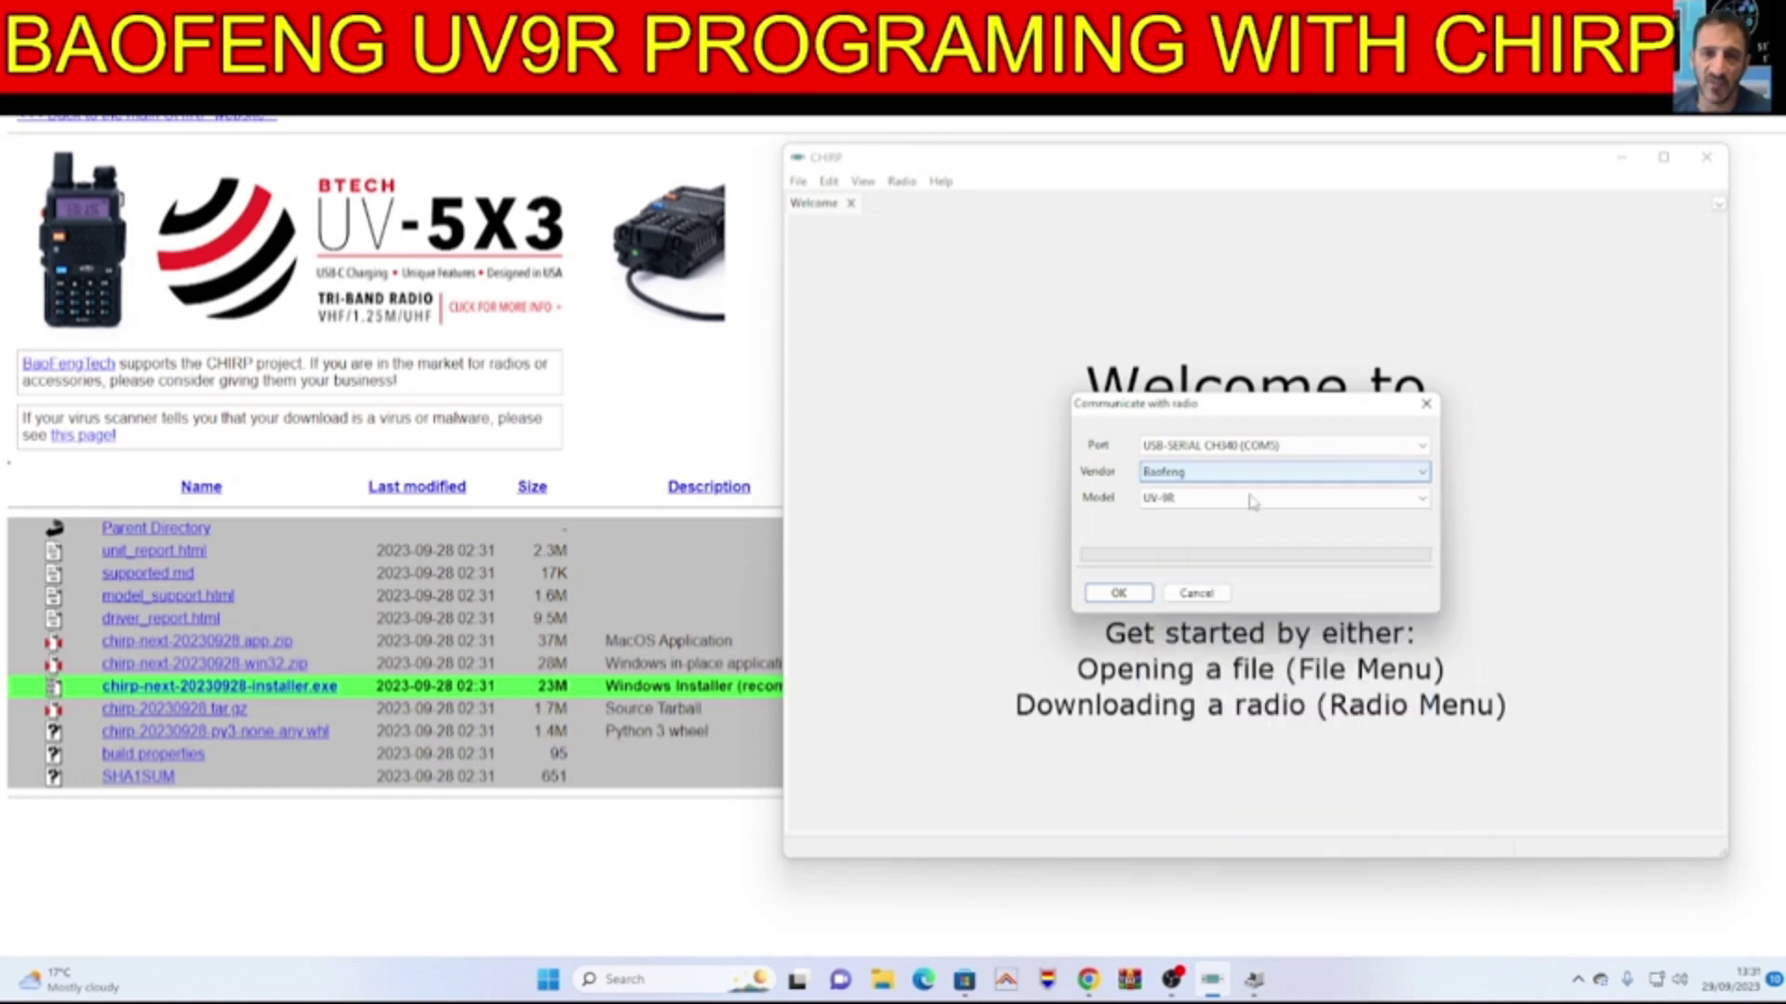
{"action": "left_click", "coordinate": [1423, 501]}
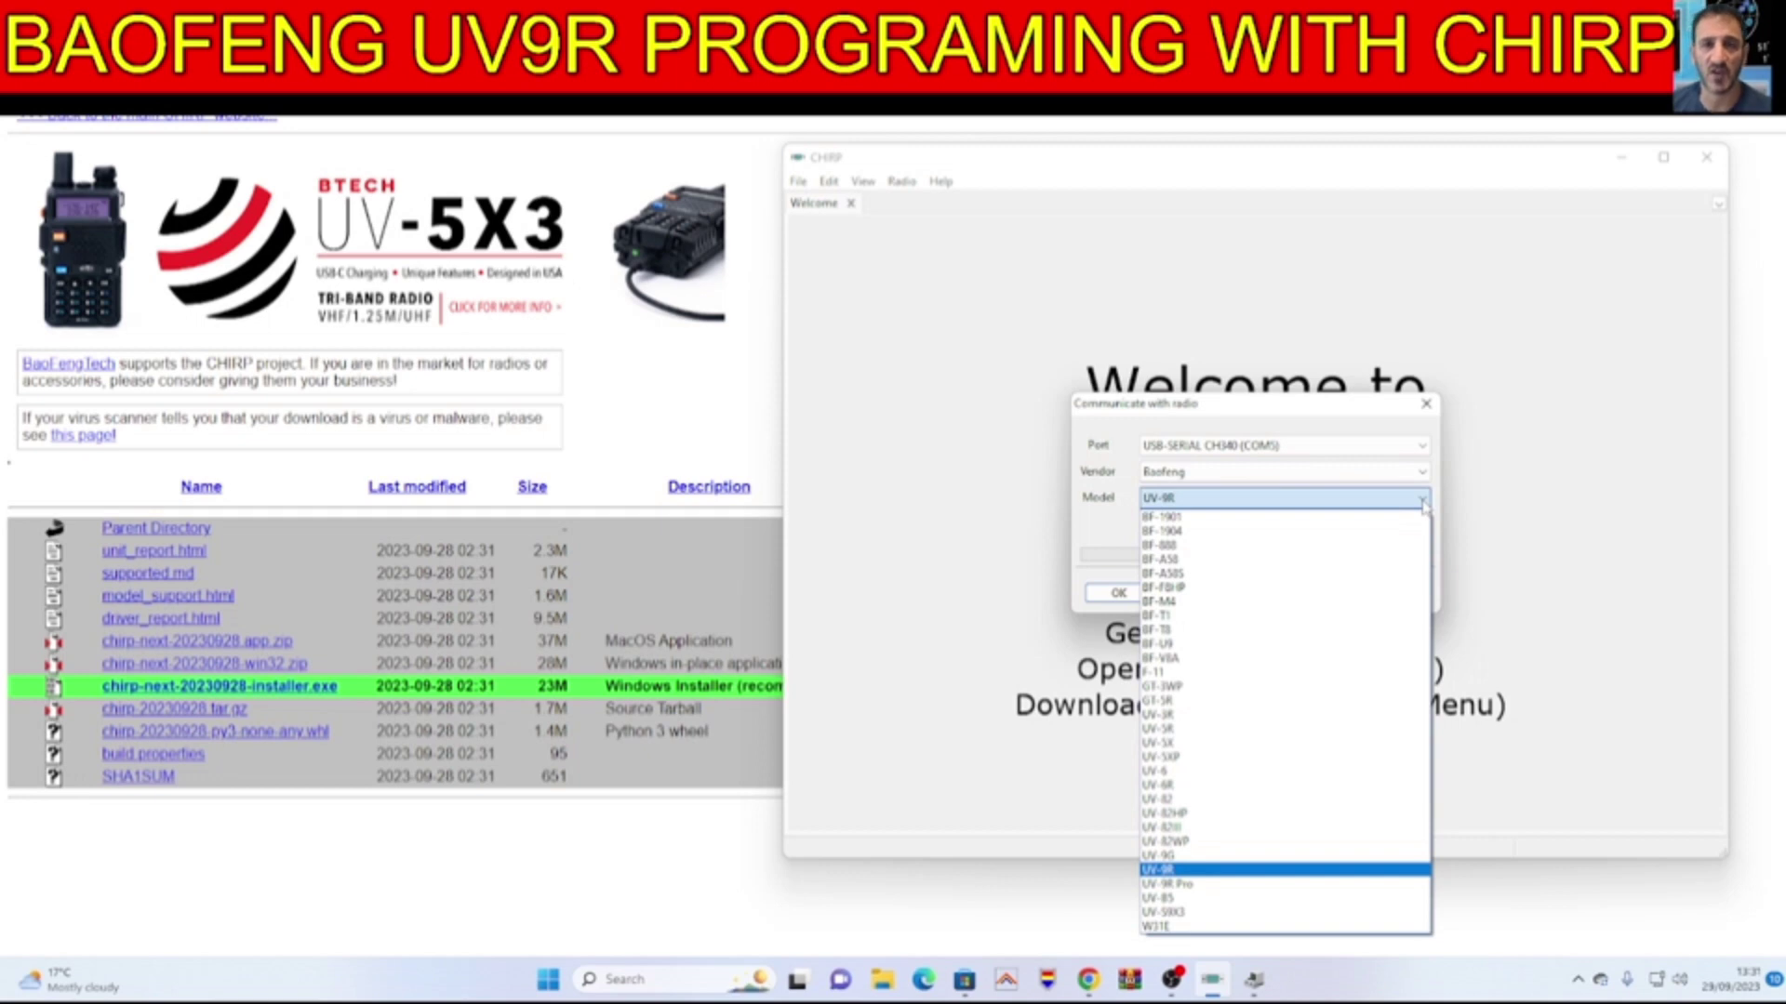
{"action": "left_click", "coordinate": [1423, 503]}
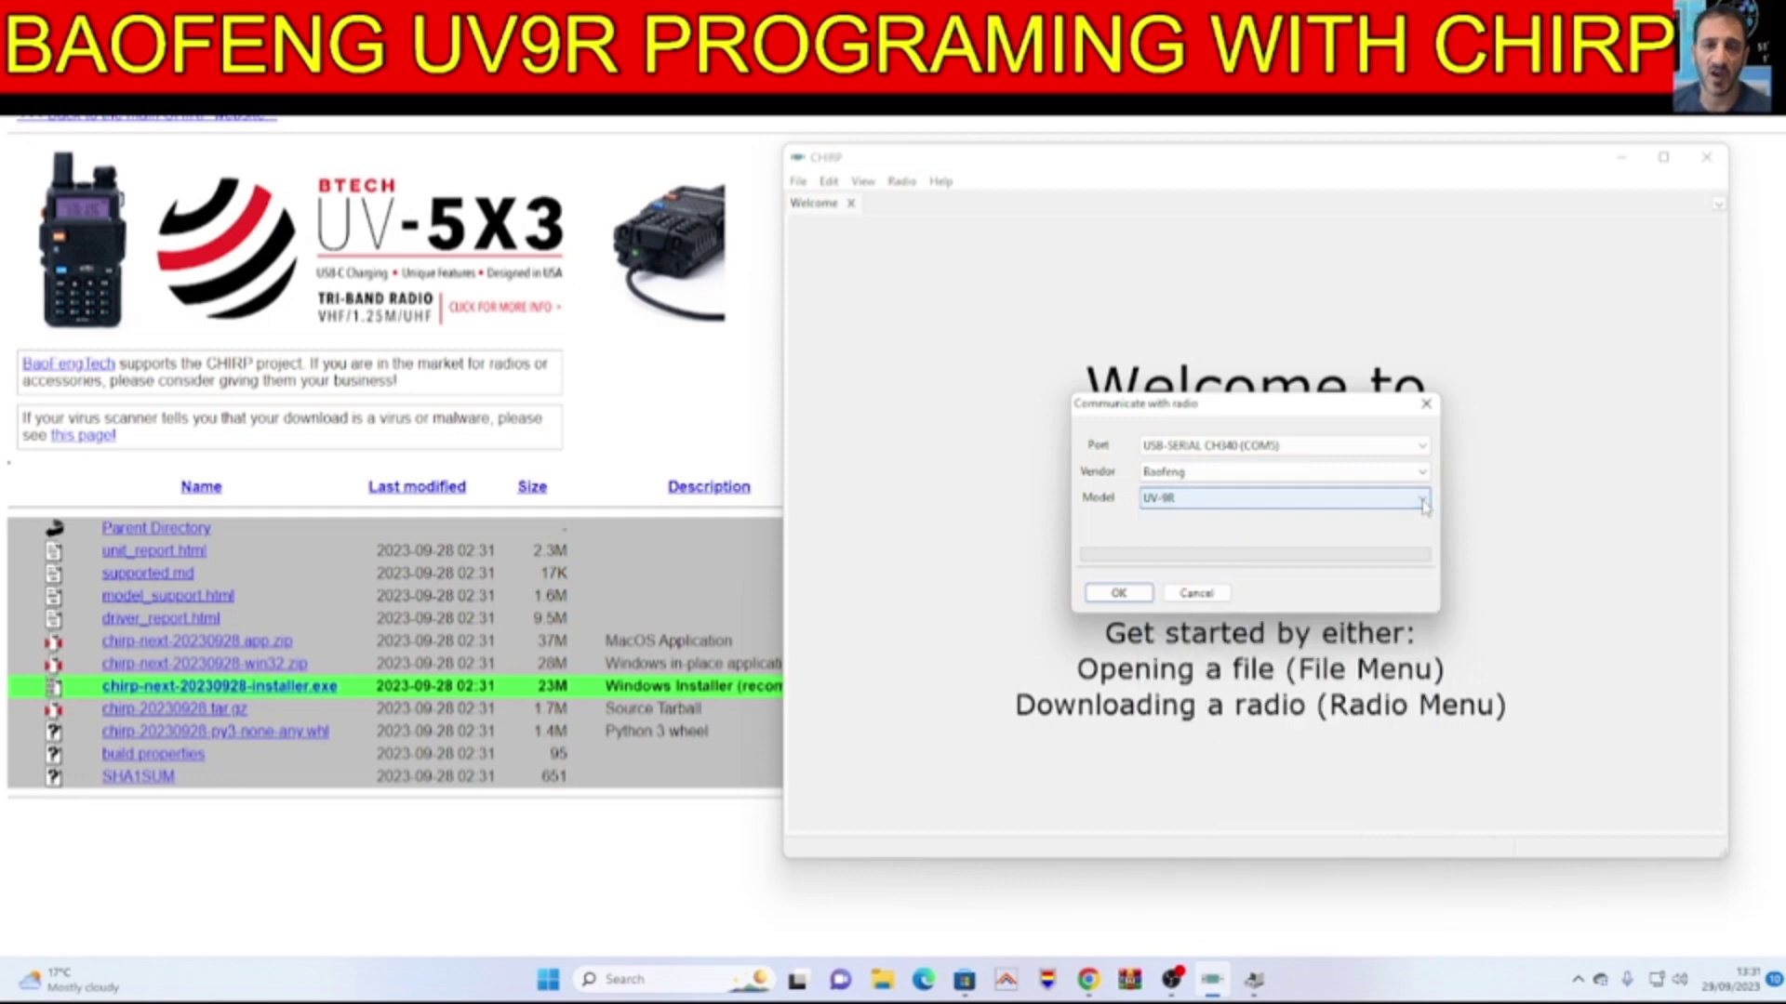
{"action": "left_click", "coordinate": [1107, 597]}
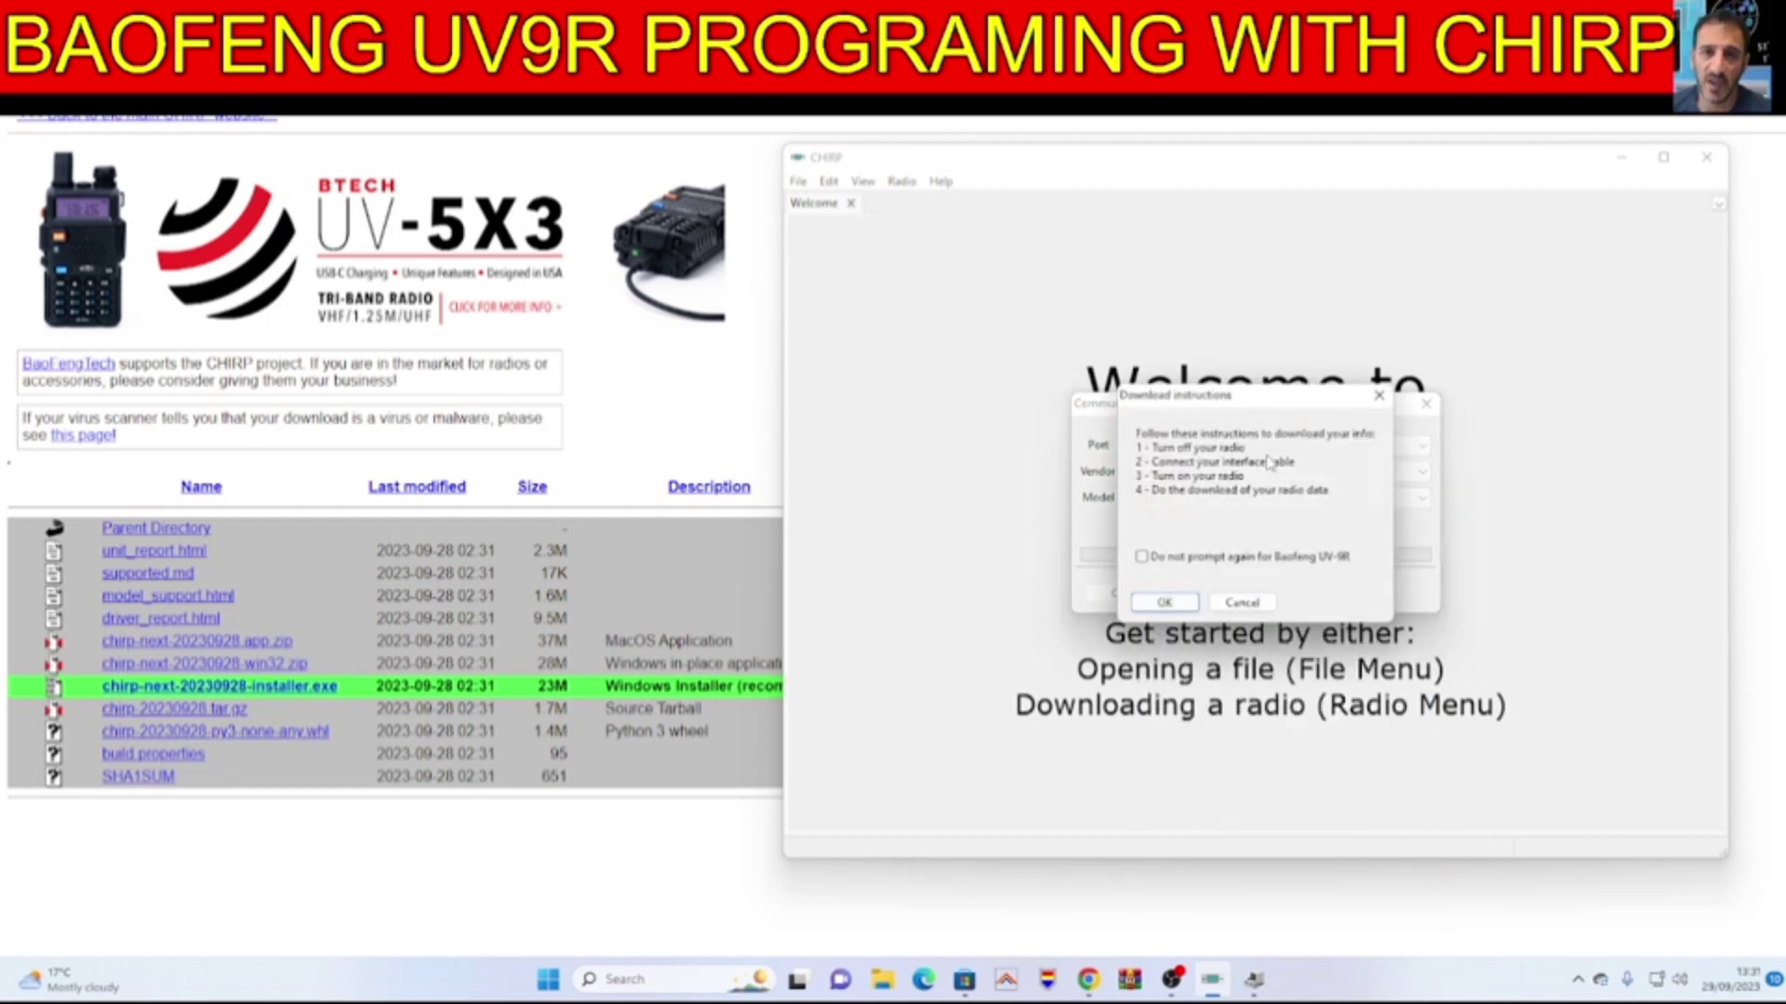
Accept the instructions and clone 22 memories into Baofeng_UV-9R_20230929.img.
{"action": "left_click", "coordinate": [1164, 603]}
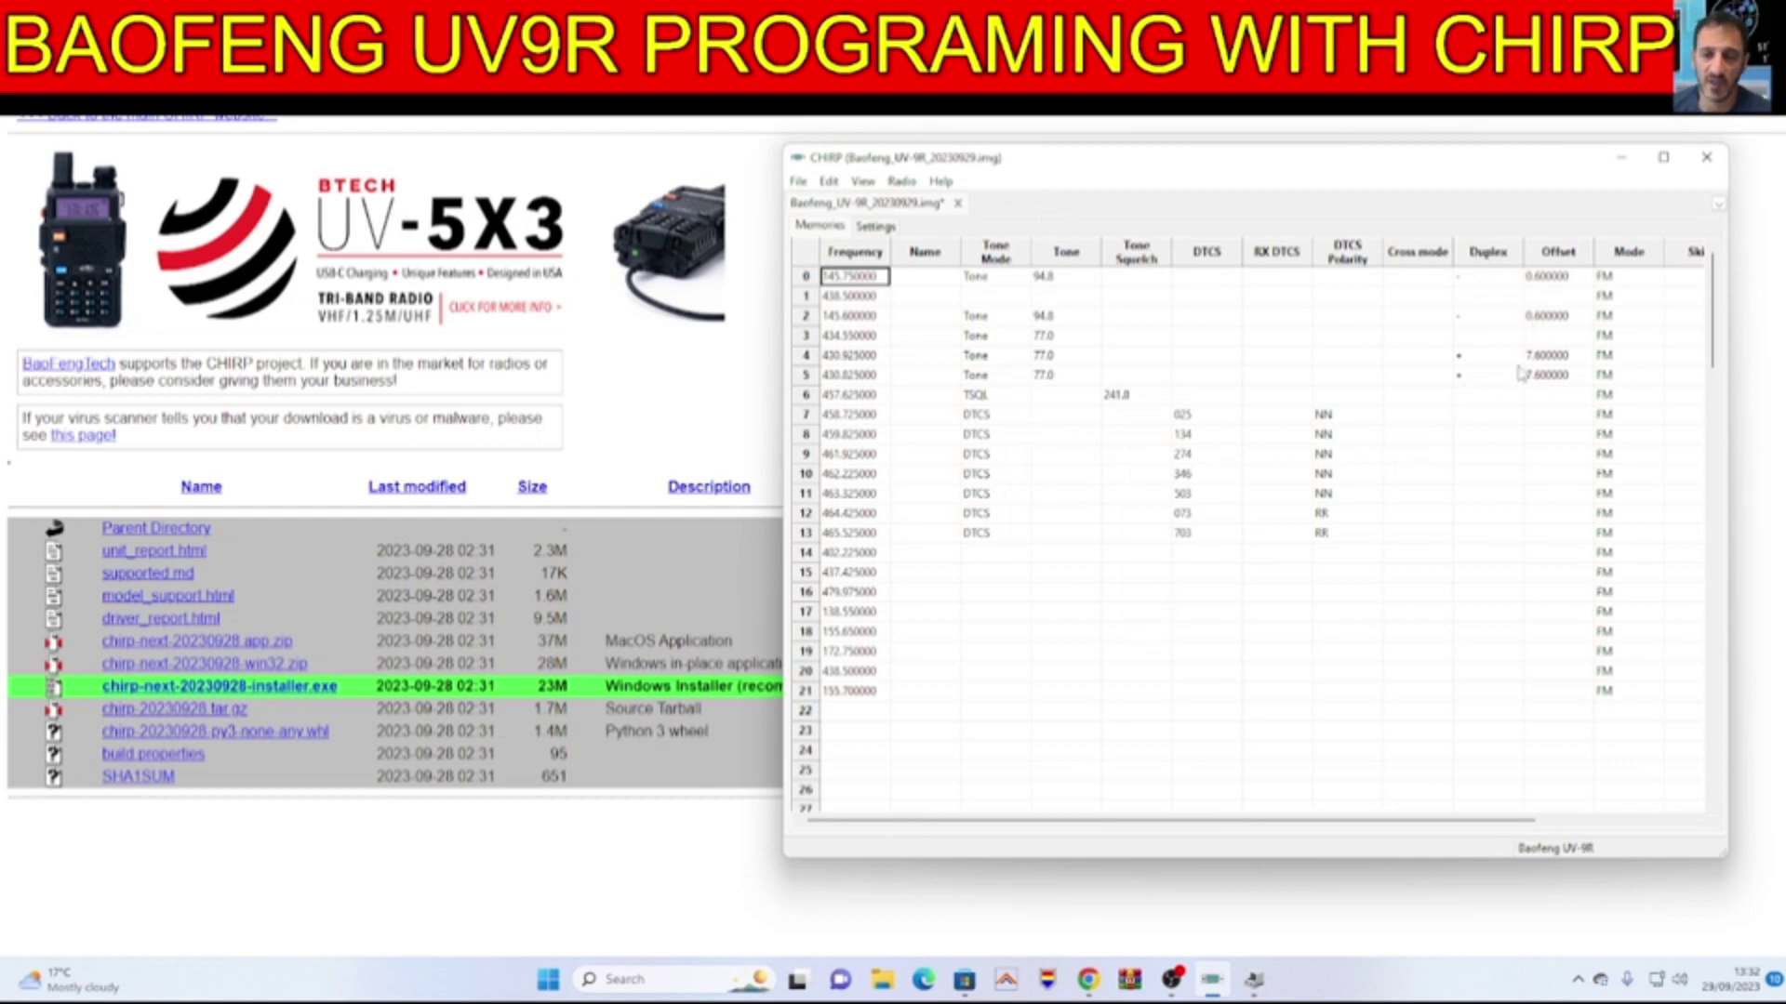
Widen the window to show all columns, and name channel 0 GB3BC and channel 2 GB3WR.
{"action": "left_click_drag", "start_coordinate": [1385, 168], "coordinate": [1040, 165]}
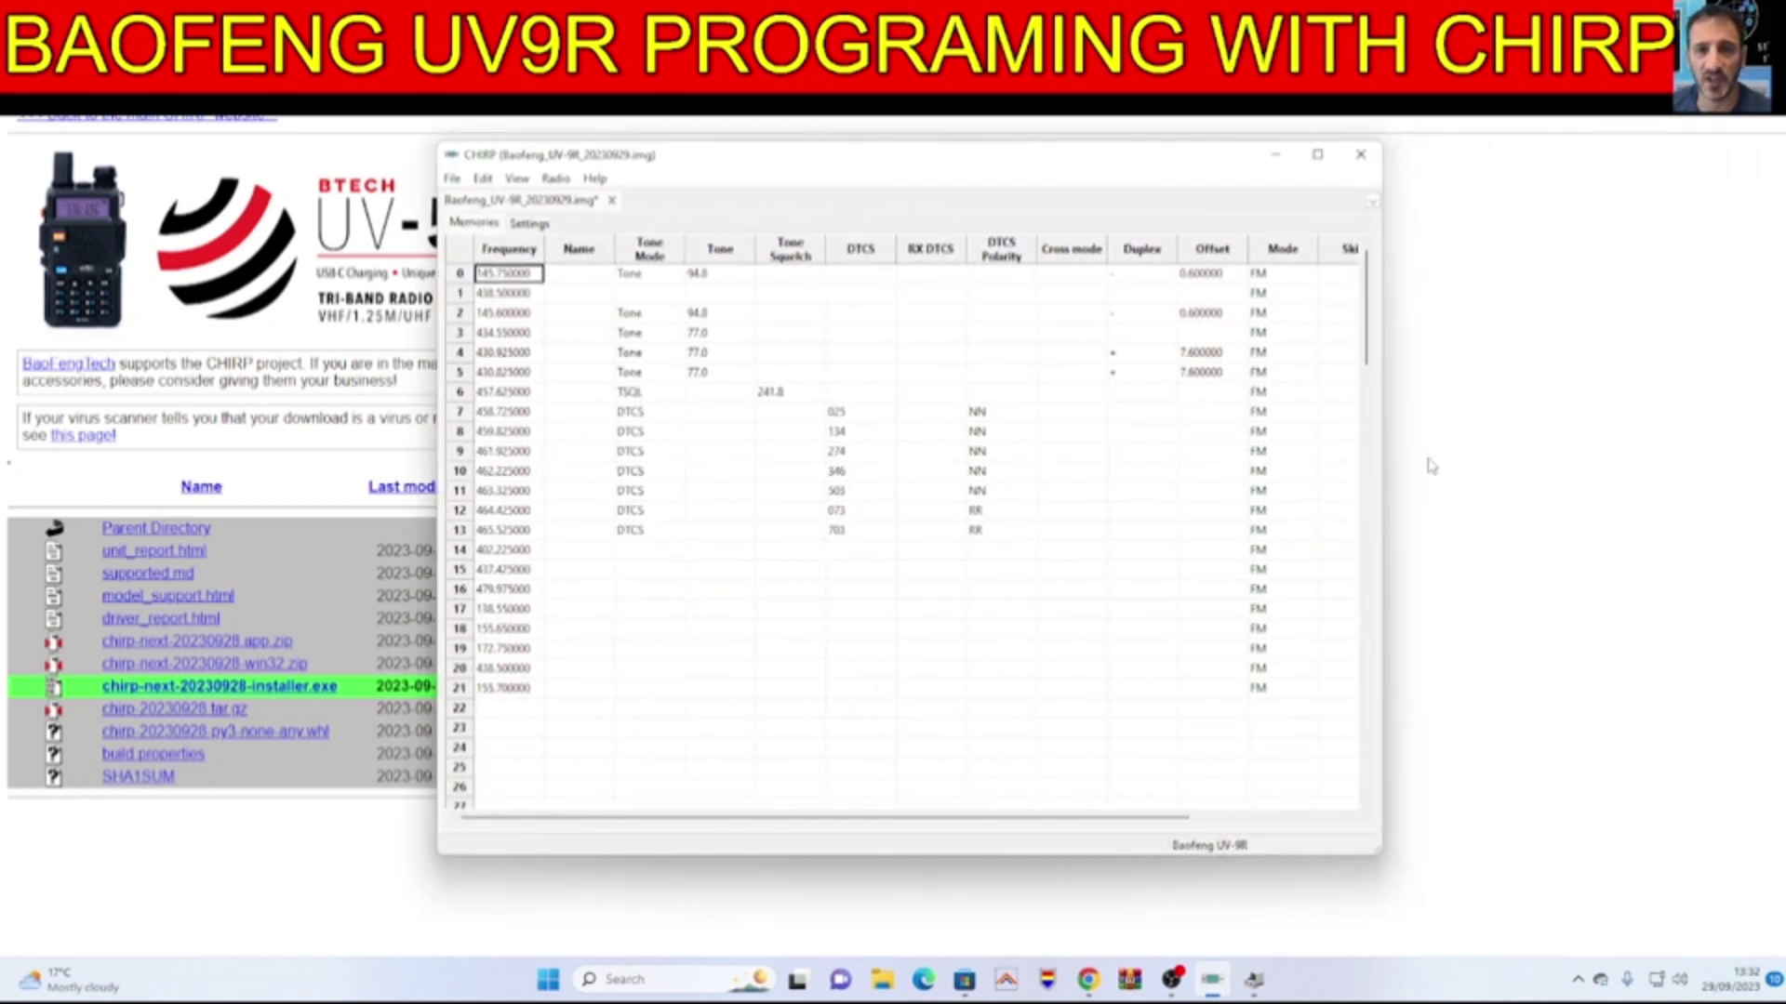
{"action": "left_click_drag", "start_coordinate": [1386, 462], "coordinate": [1690, 453]}
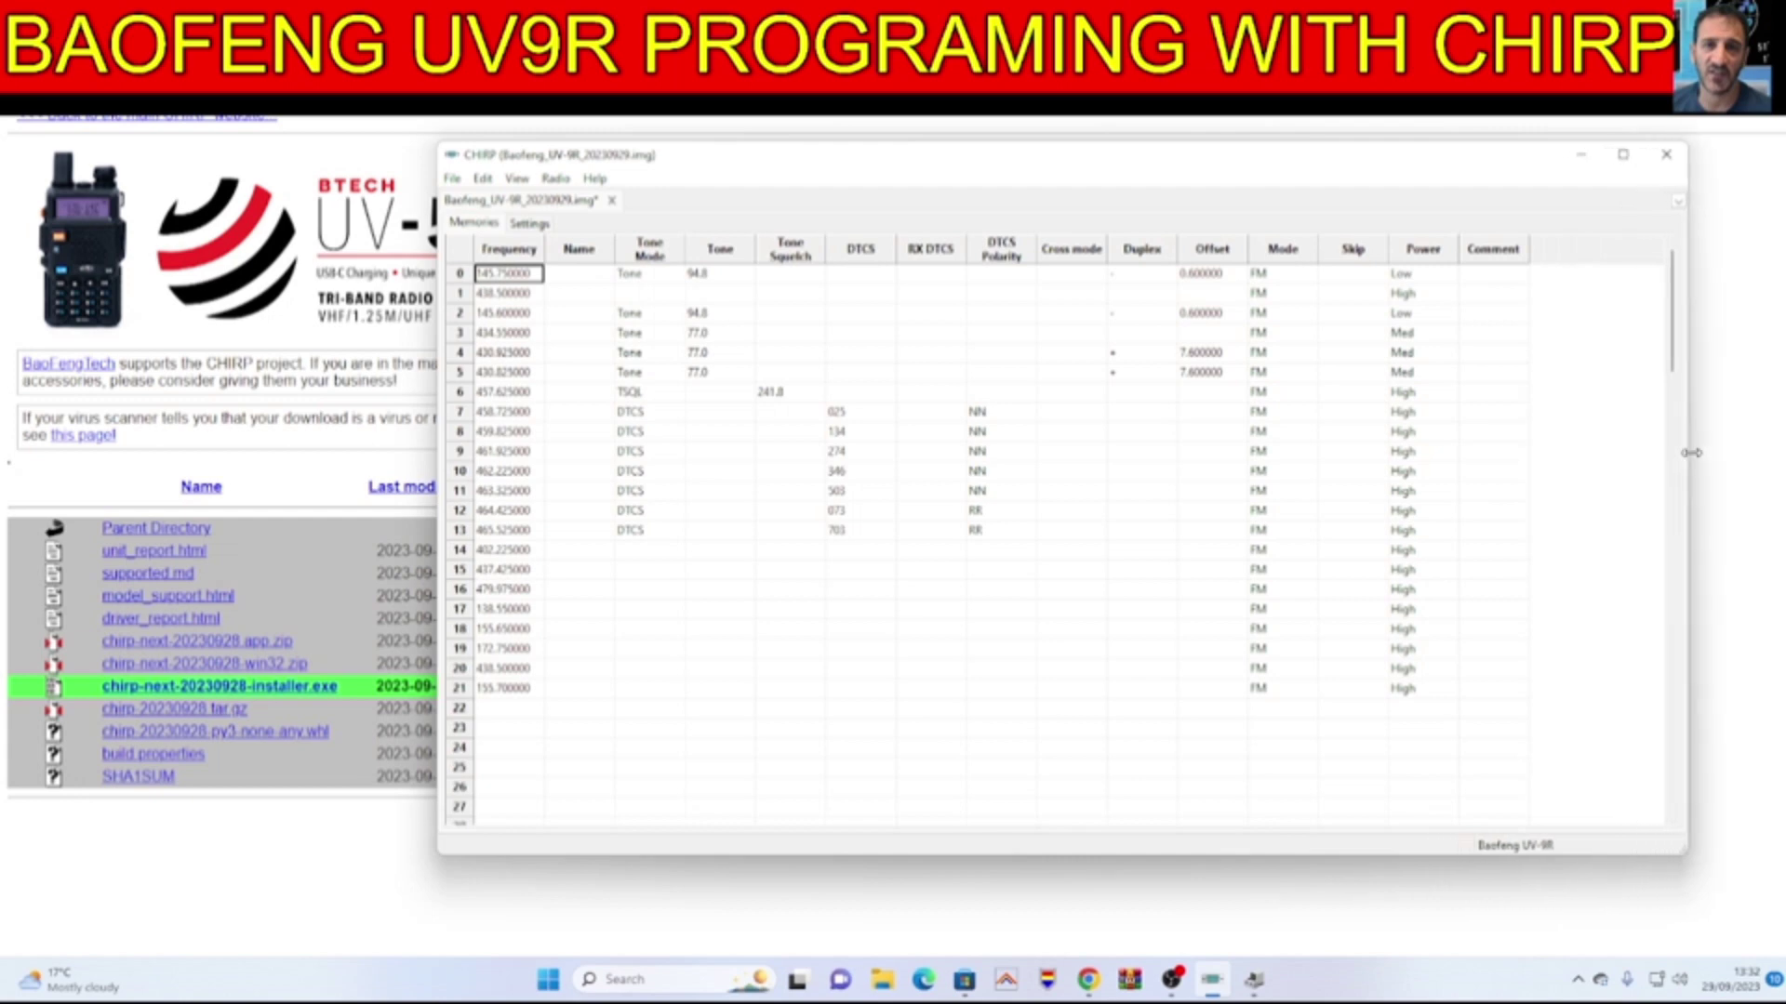
{"action": "left_click", "coordinate": [574, 279]}
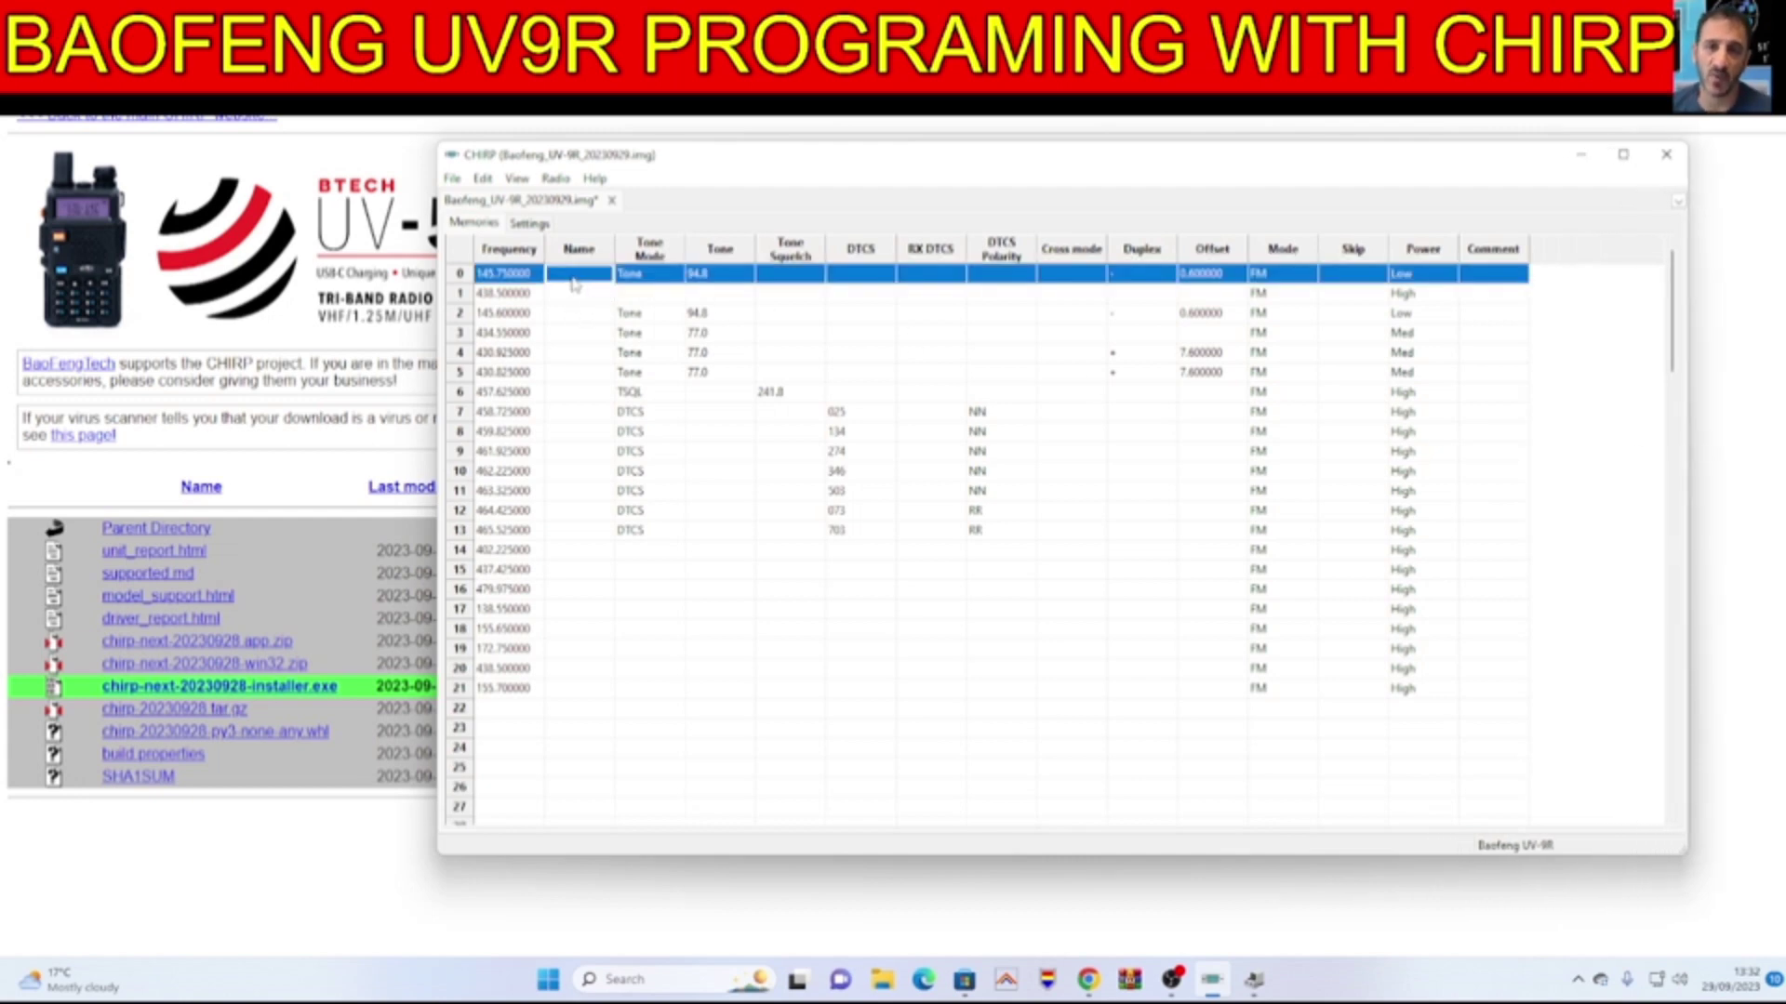
{"action": "left_click", "coordinate": [571, 279]}
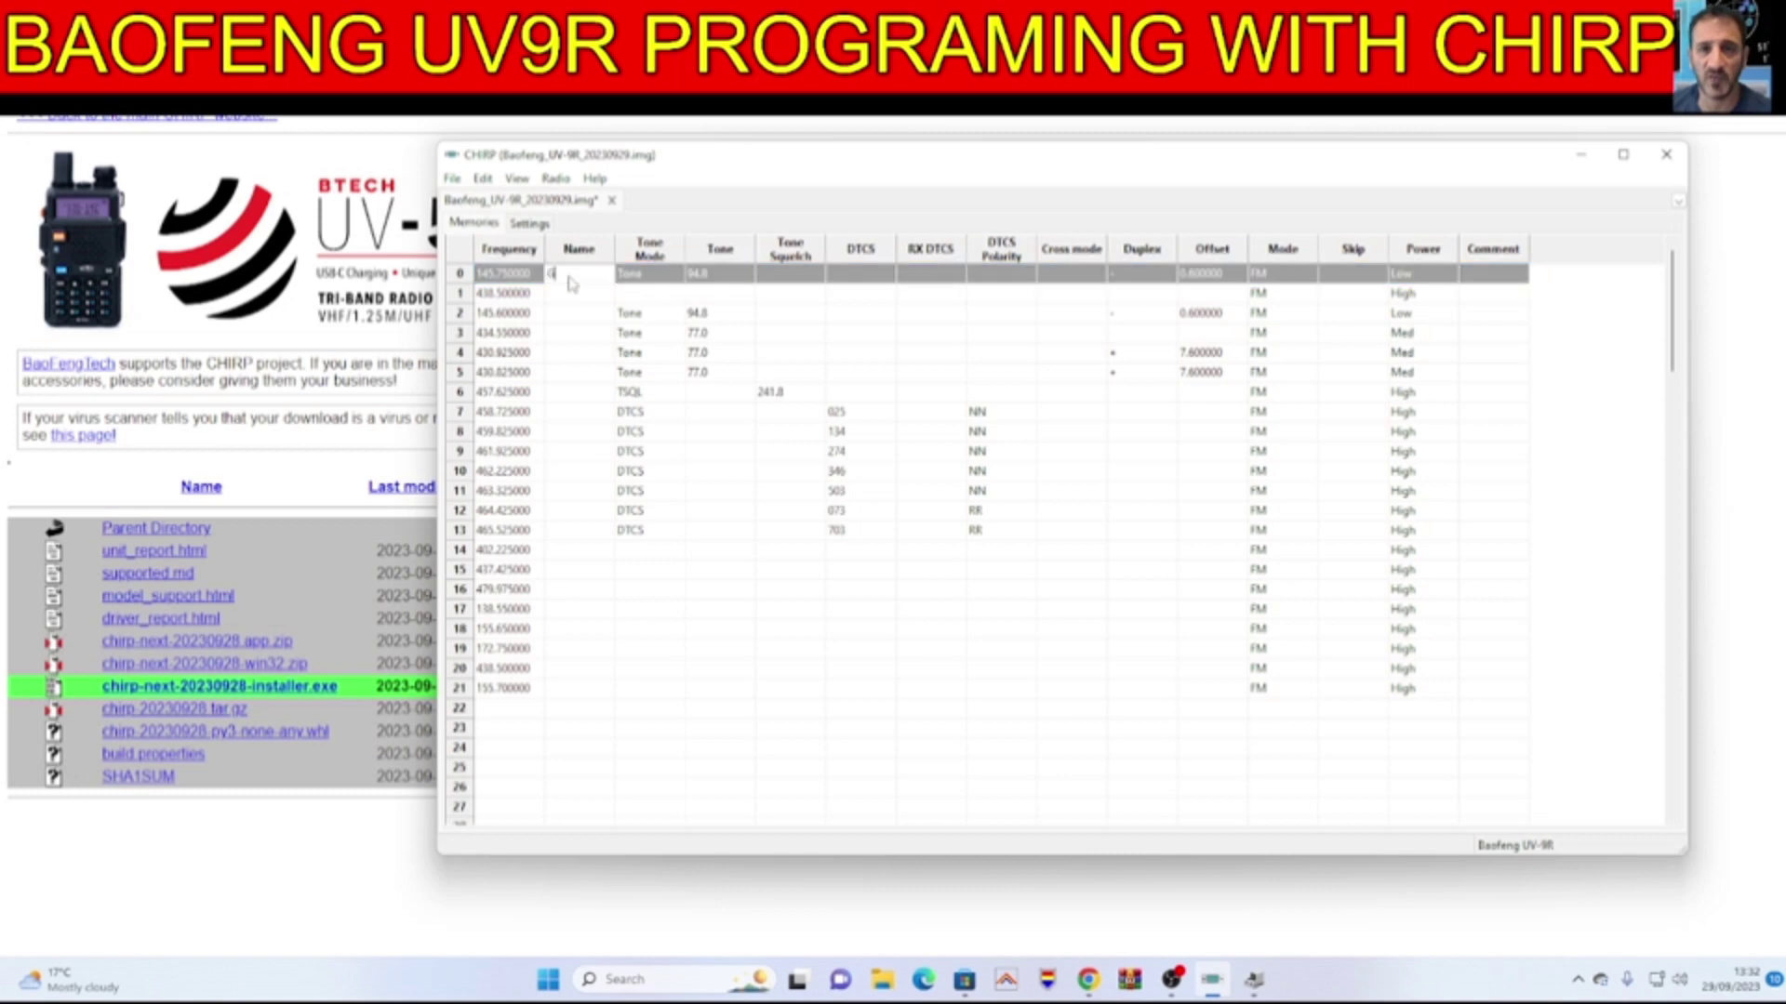
{"action": "type", "text": "GB3BC"}
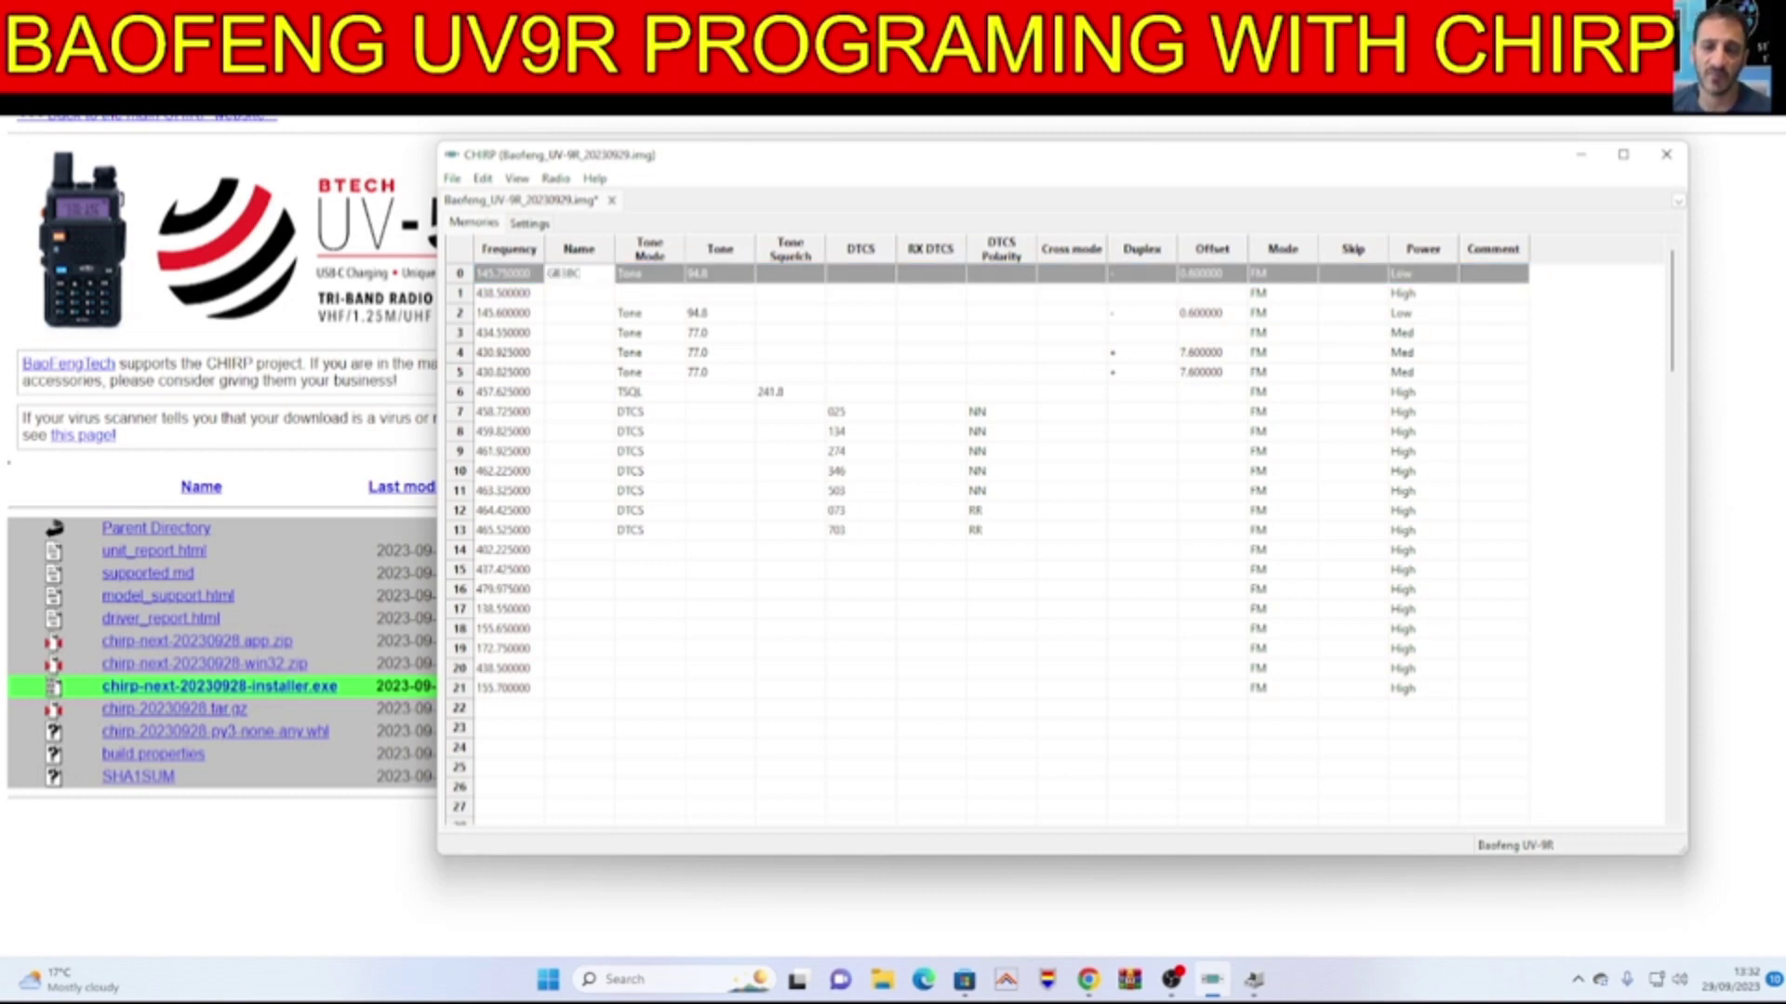
{"action": "left_click", "coordinate": [577, 316]}
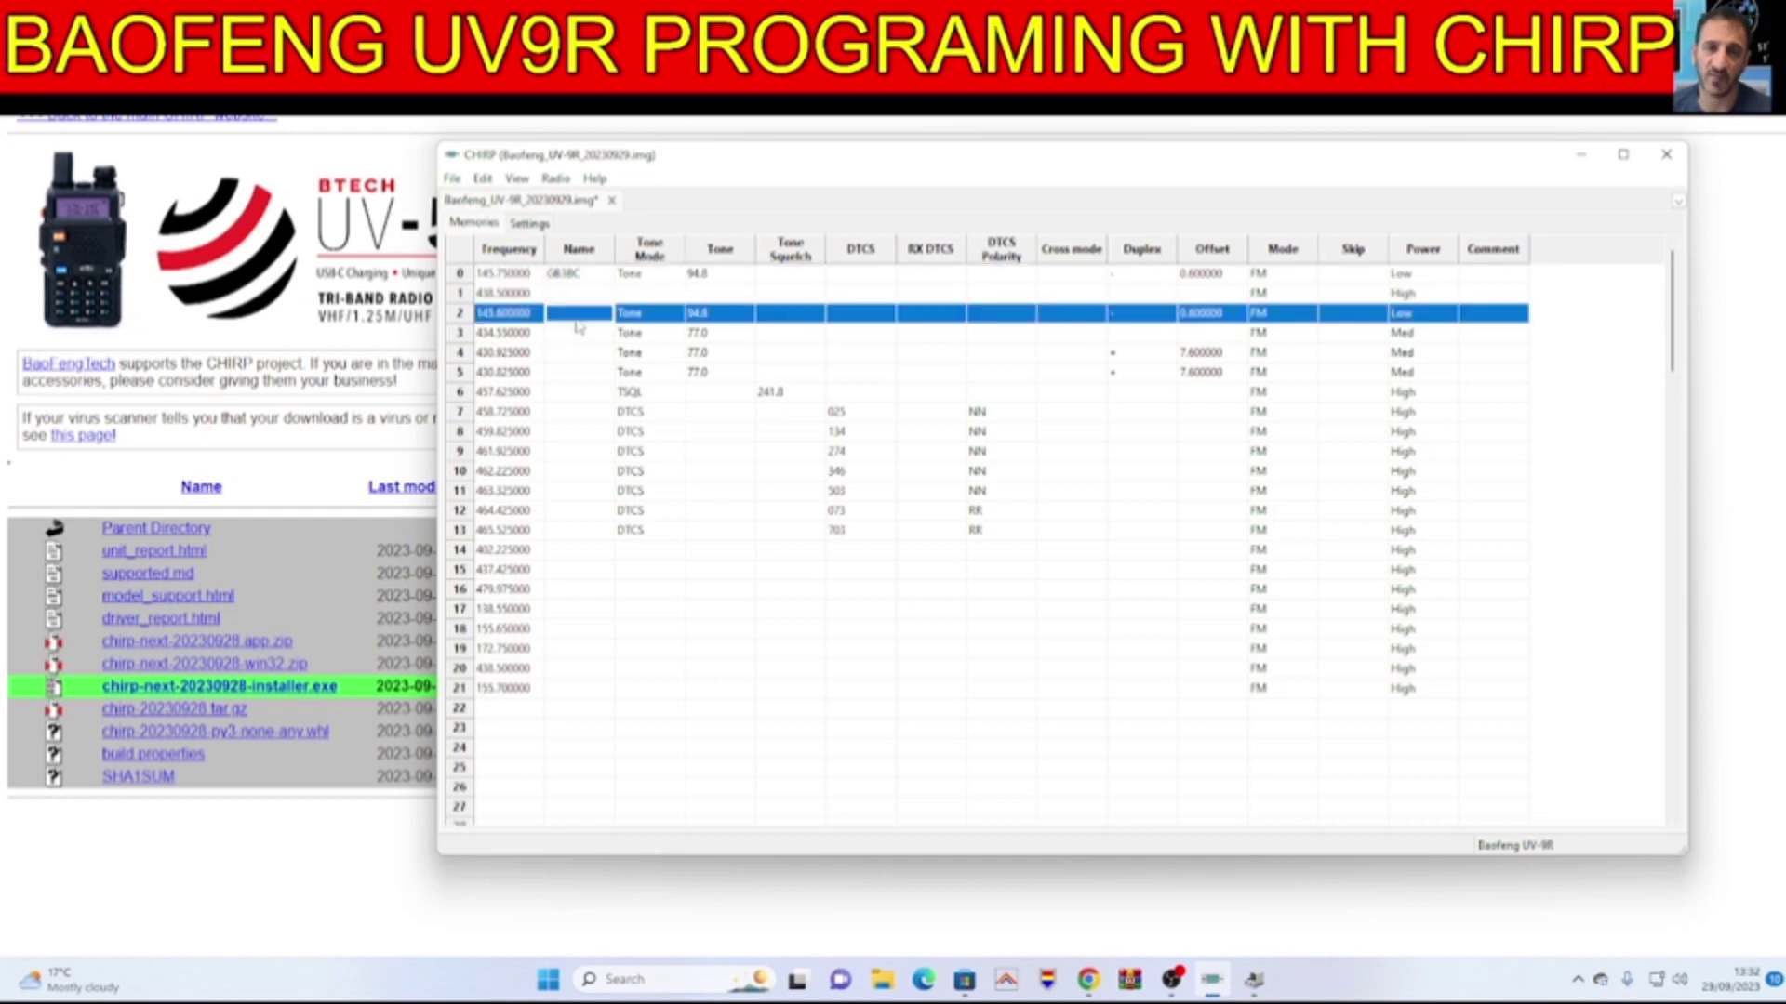
{"action": "left_click", "coordinate": [577, 316]}
{"action": "type", "text": "GB"}
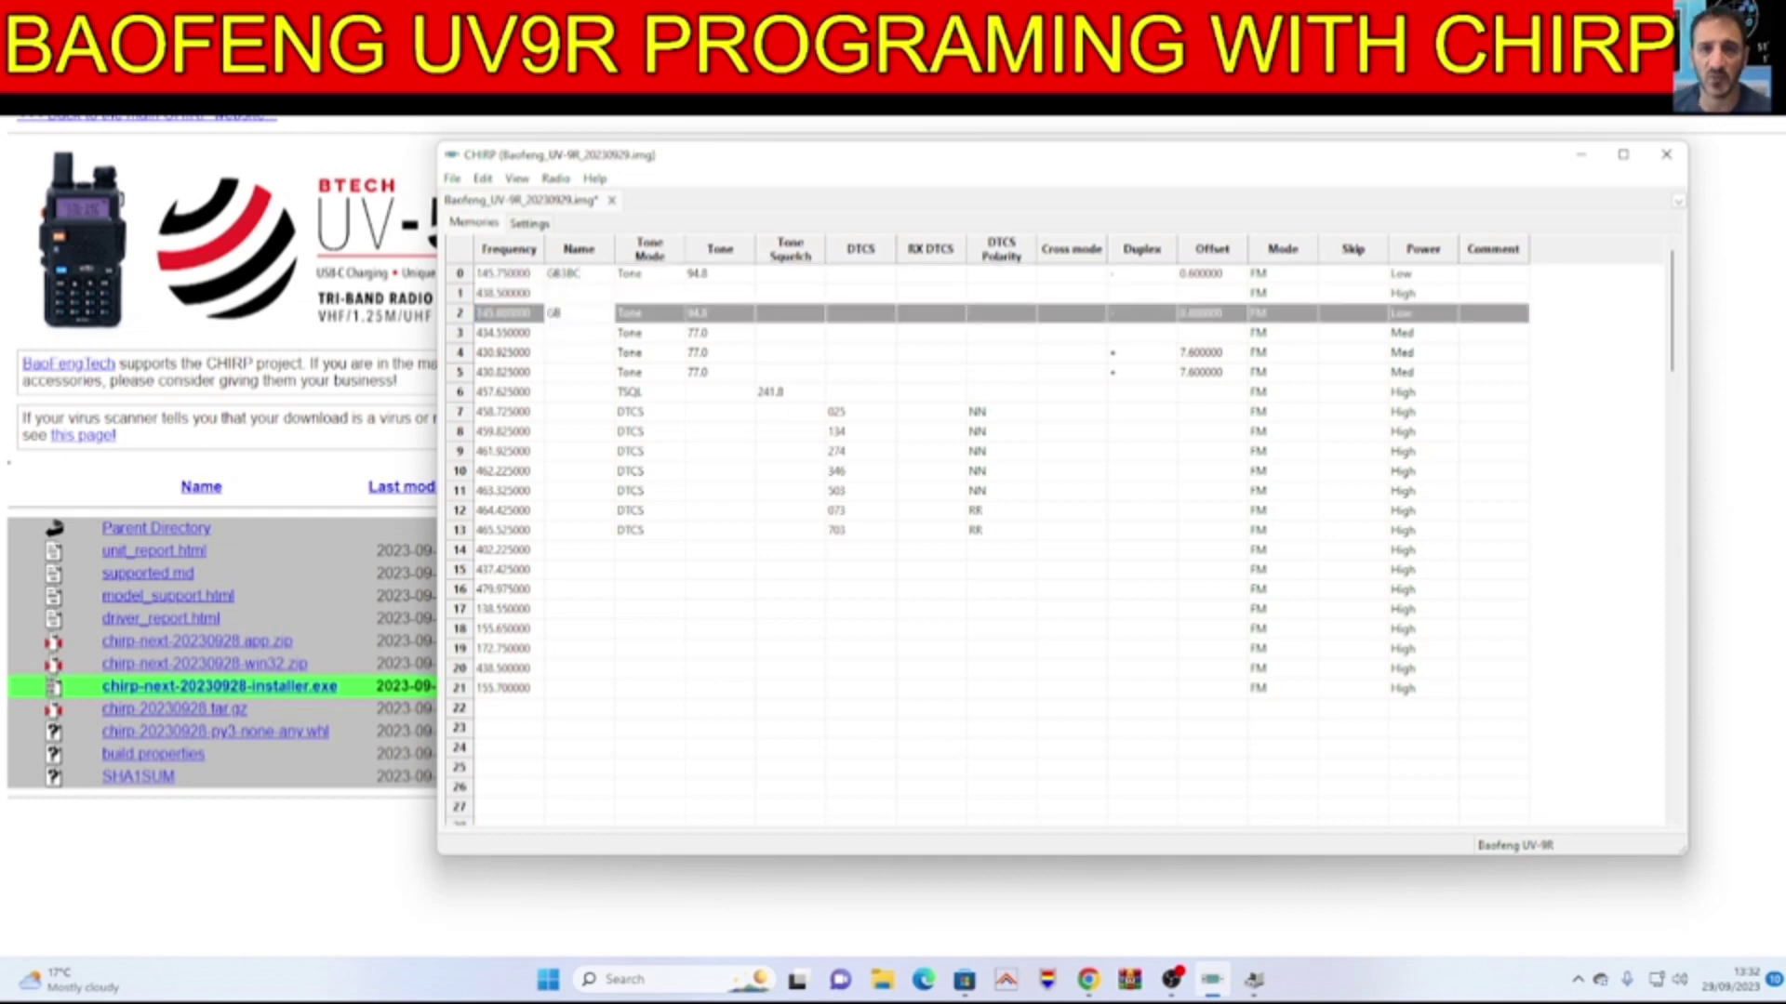
{"action": "type", "text": "3WR"}
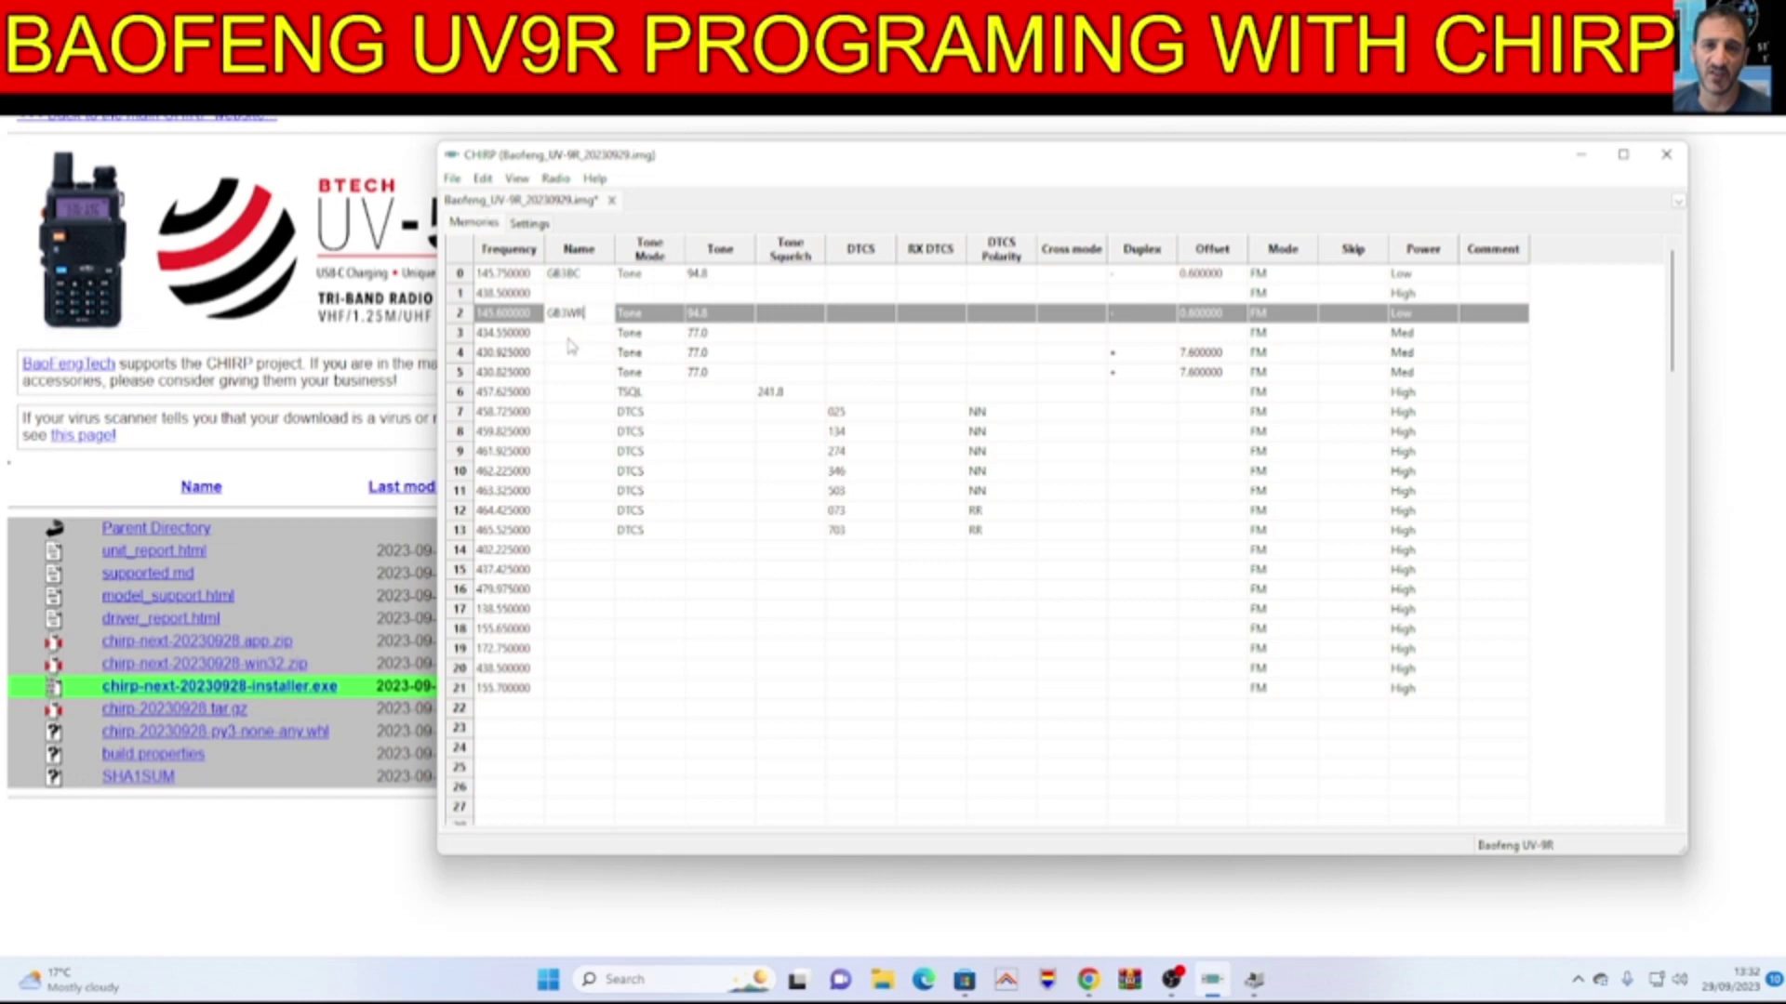
{"action": "key", "text": "Return"}
Name channels 3, 4 and 5 HUBNET, GB3FI and GB3ZB.
{"action": "left_click", "coordinate": [567, 337]}
{"action": "type", "text": "HU"}
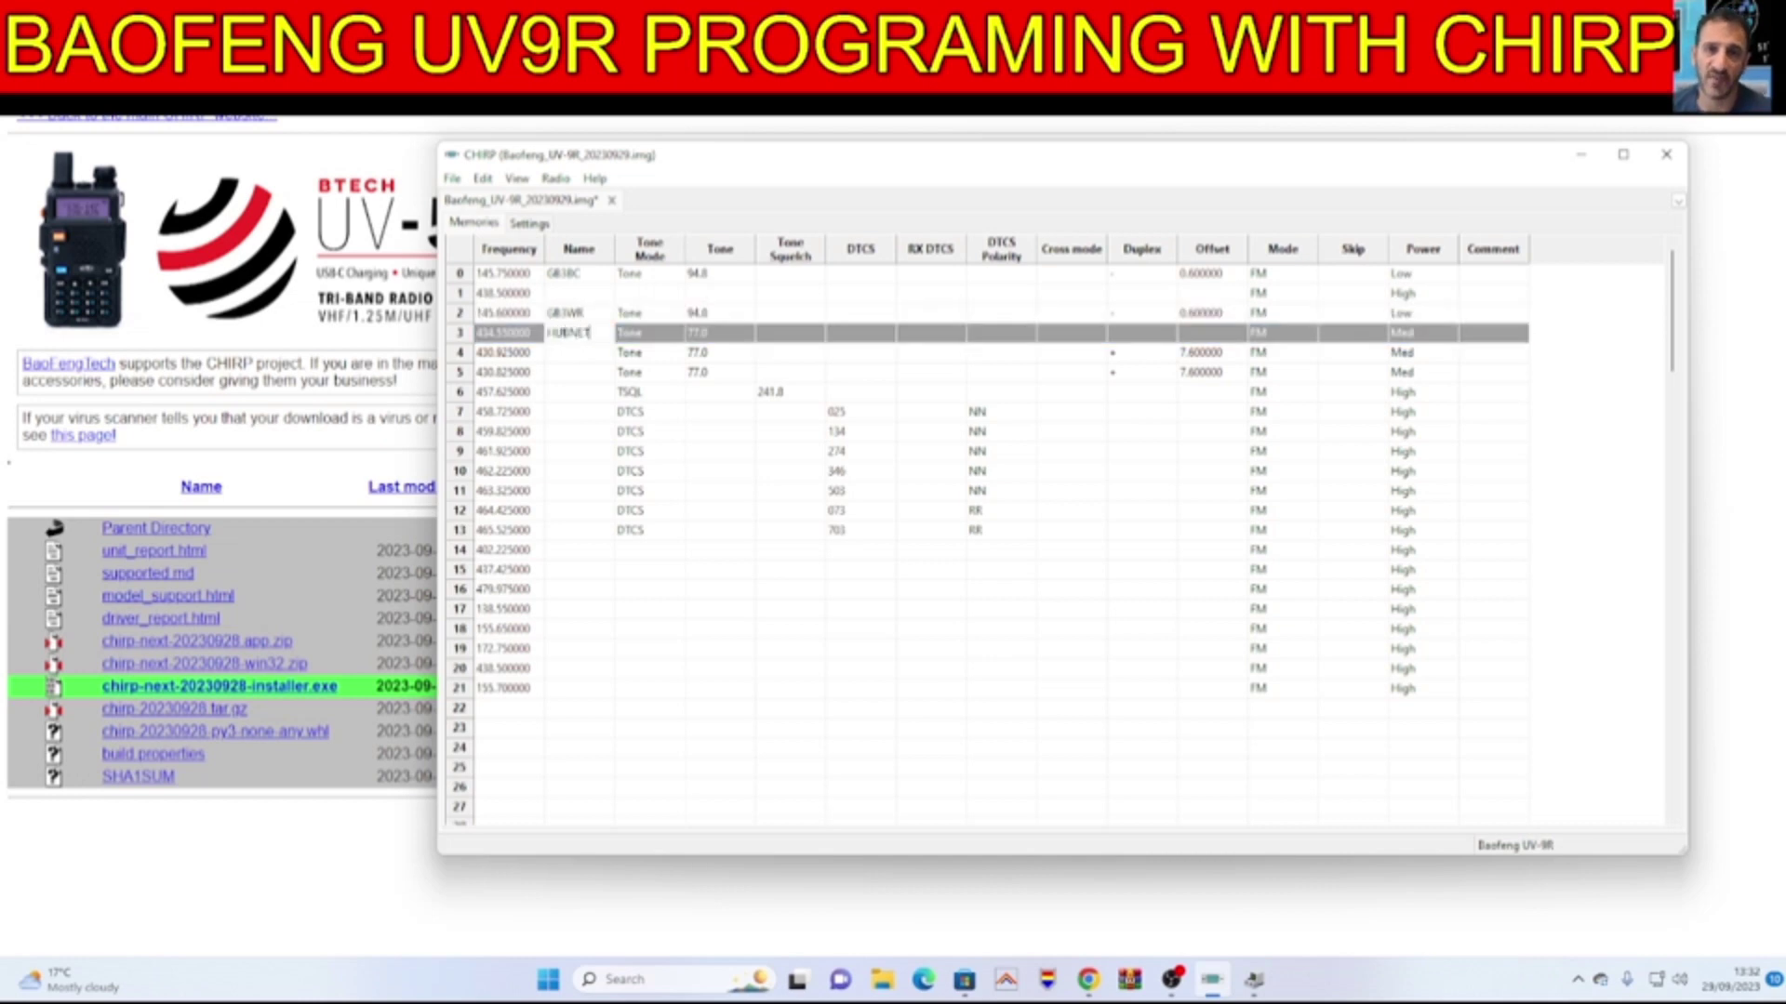
{"action": "type", "text": "BNET"}
{"action": "left_click", "coordinate": [707, 433]}
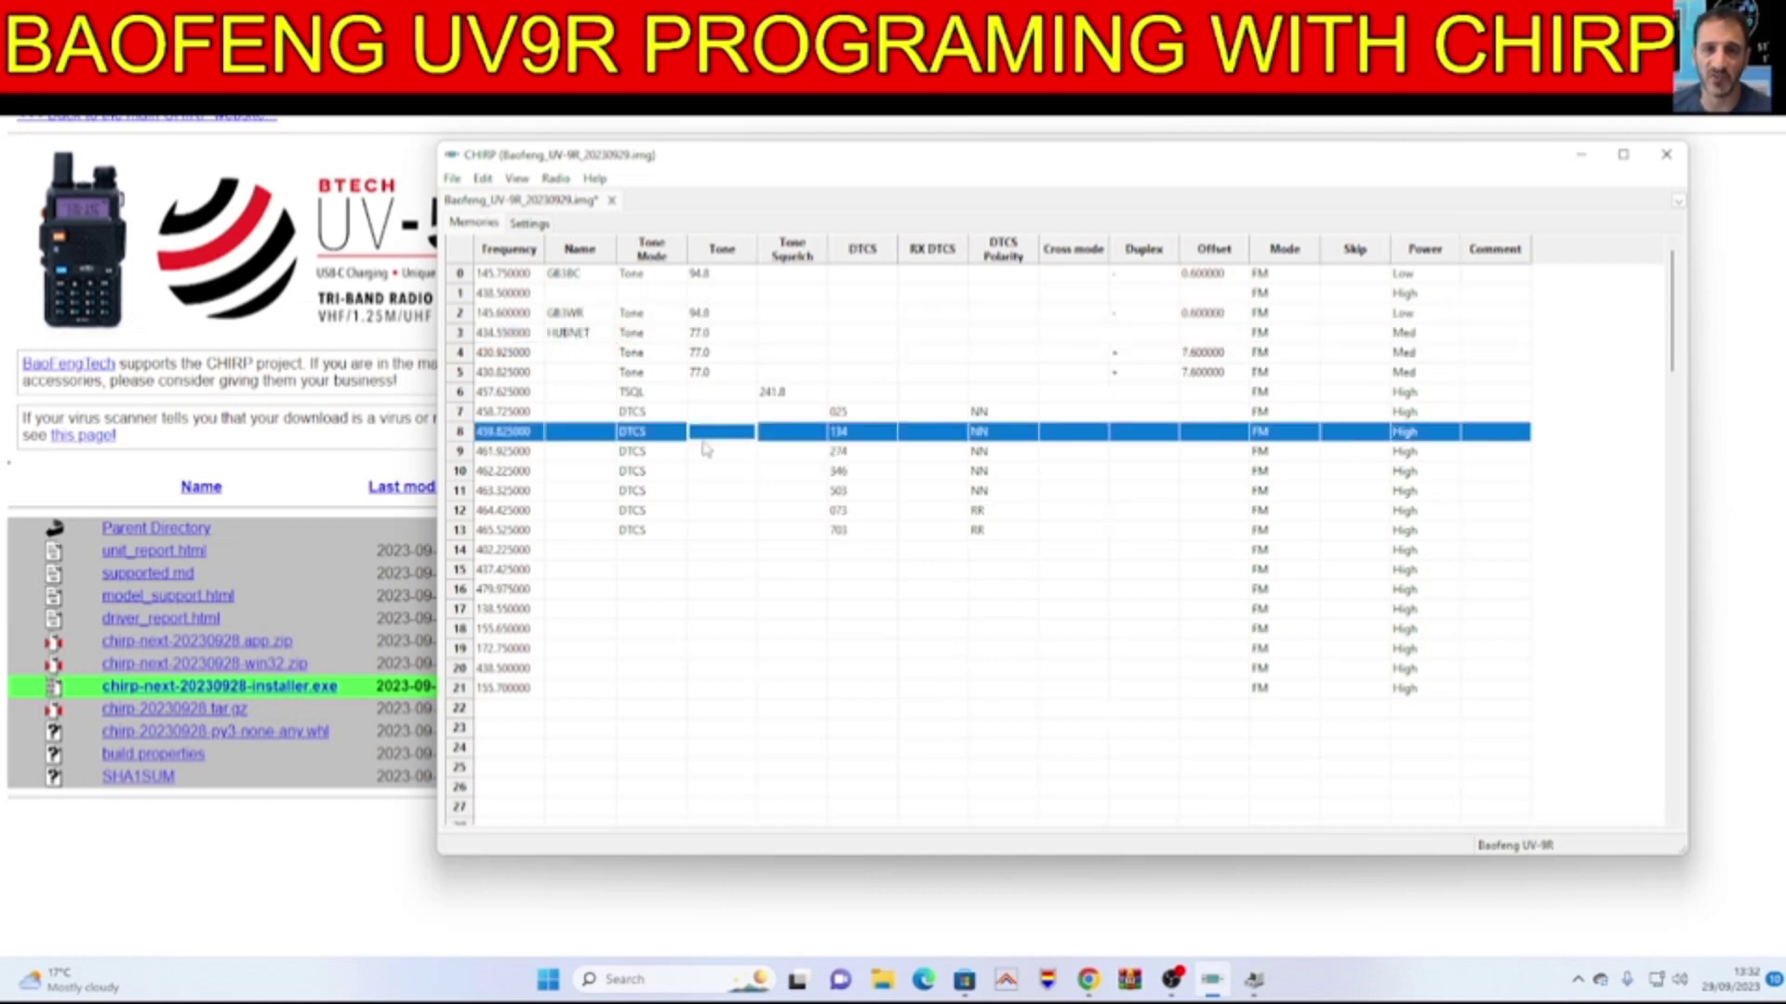
{"action": "left_click", "coordinate": [579, 359]}
{"action": "type", "text": "GB3FI"}
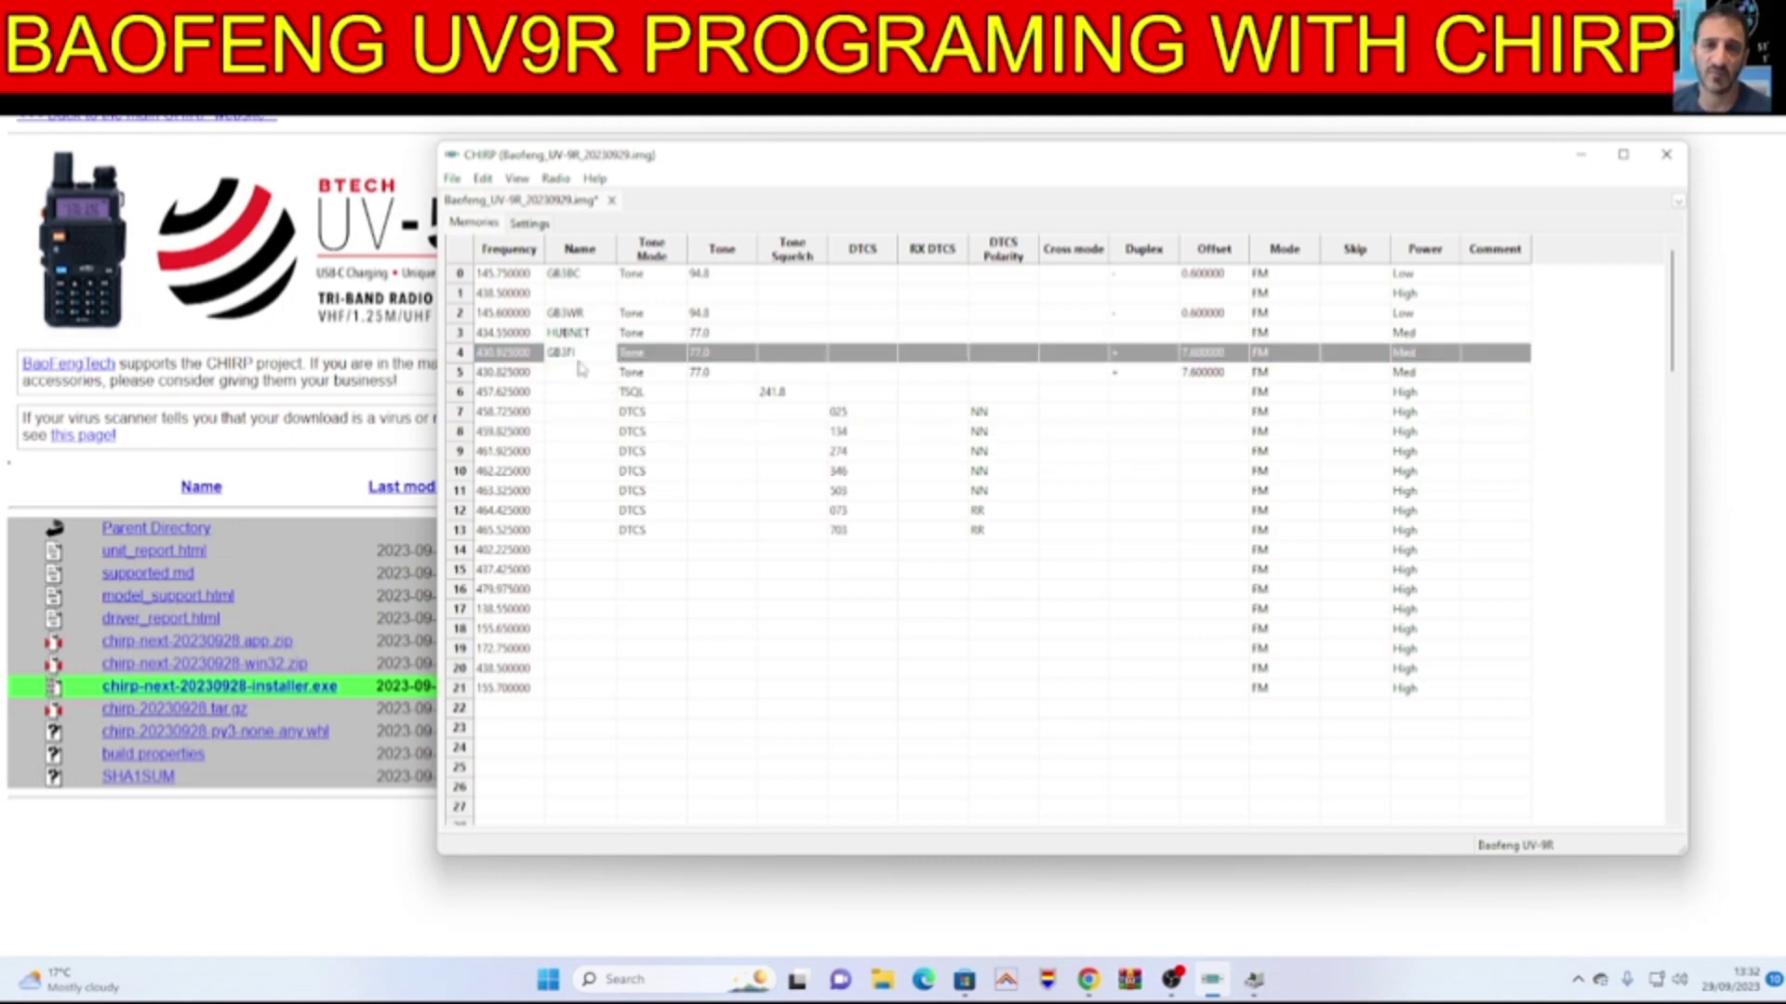
{"action": "left_click", "coordinate": [588, 375]}
{"action": "type", "text": "GB3Z"}
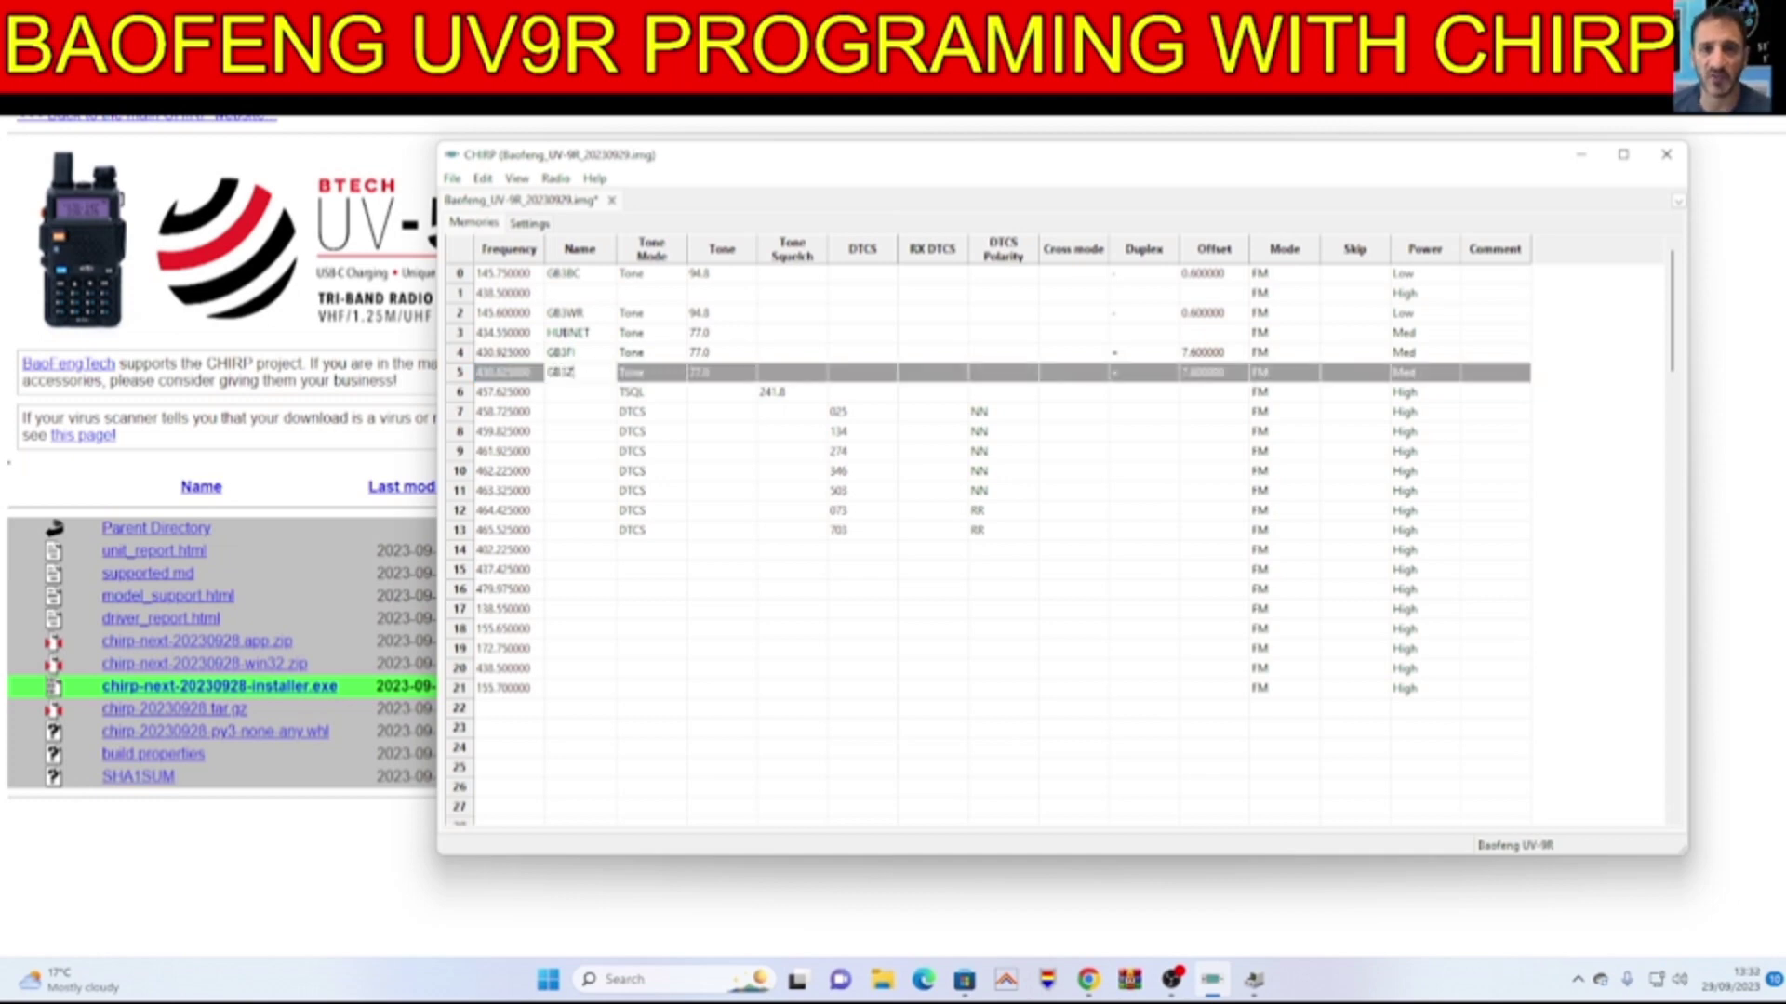
{"action": "type", "text": "B"}
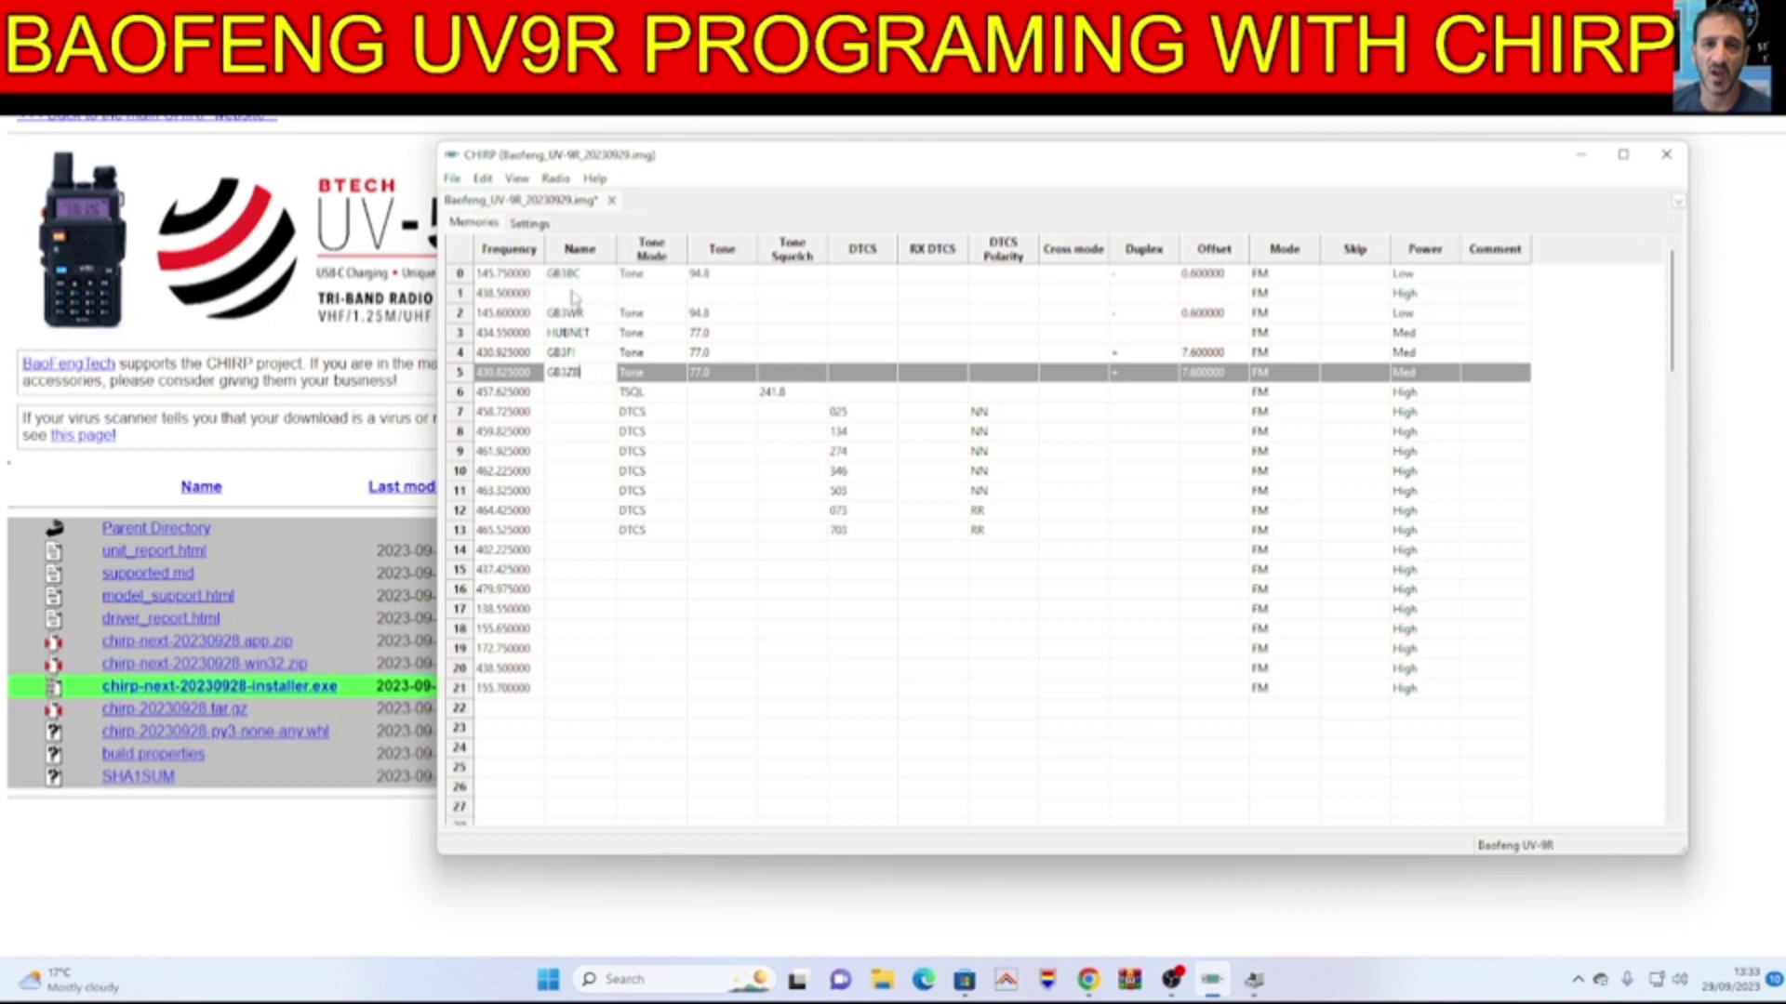
{"action": "left_click", "coordinate": [572, 293]}
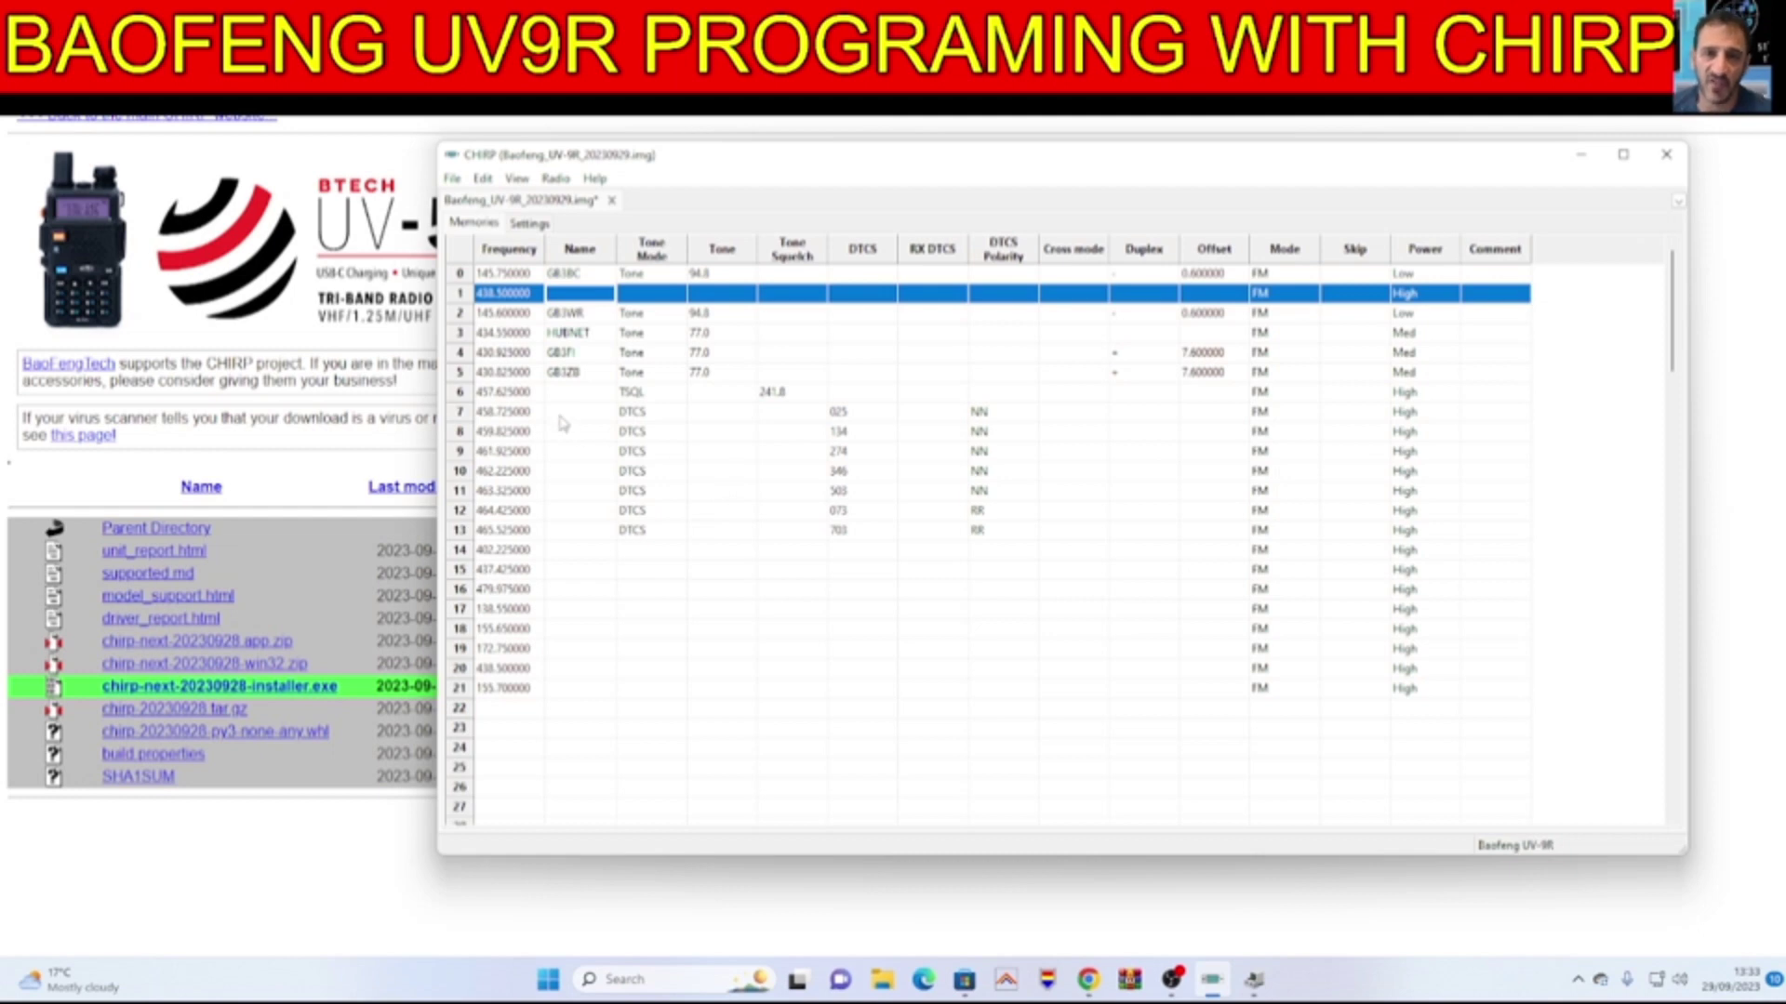
Change channel 6's frequency to 145.500000 and name it 2 METER.
{"action": "left_click", "coordinate": [503, 392]}
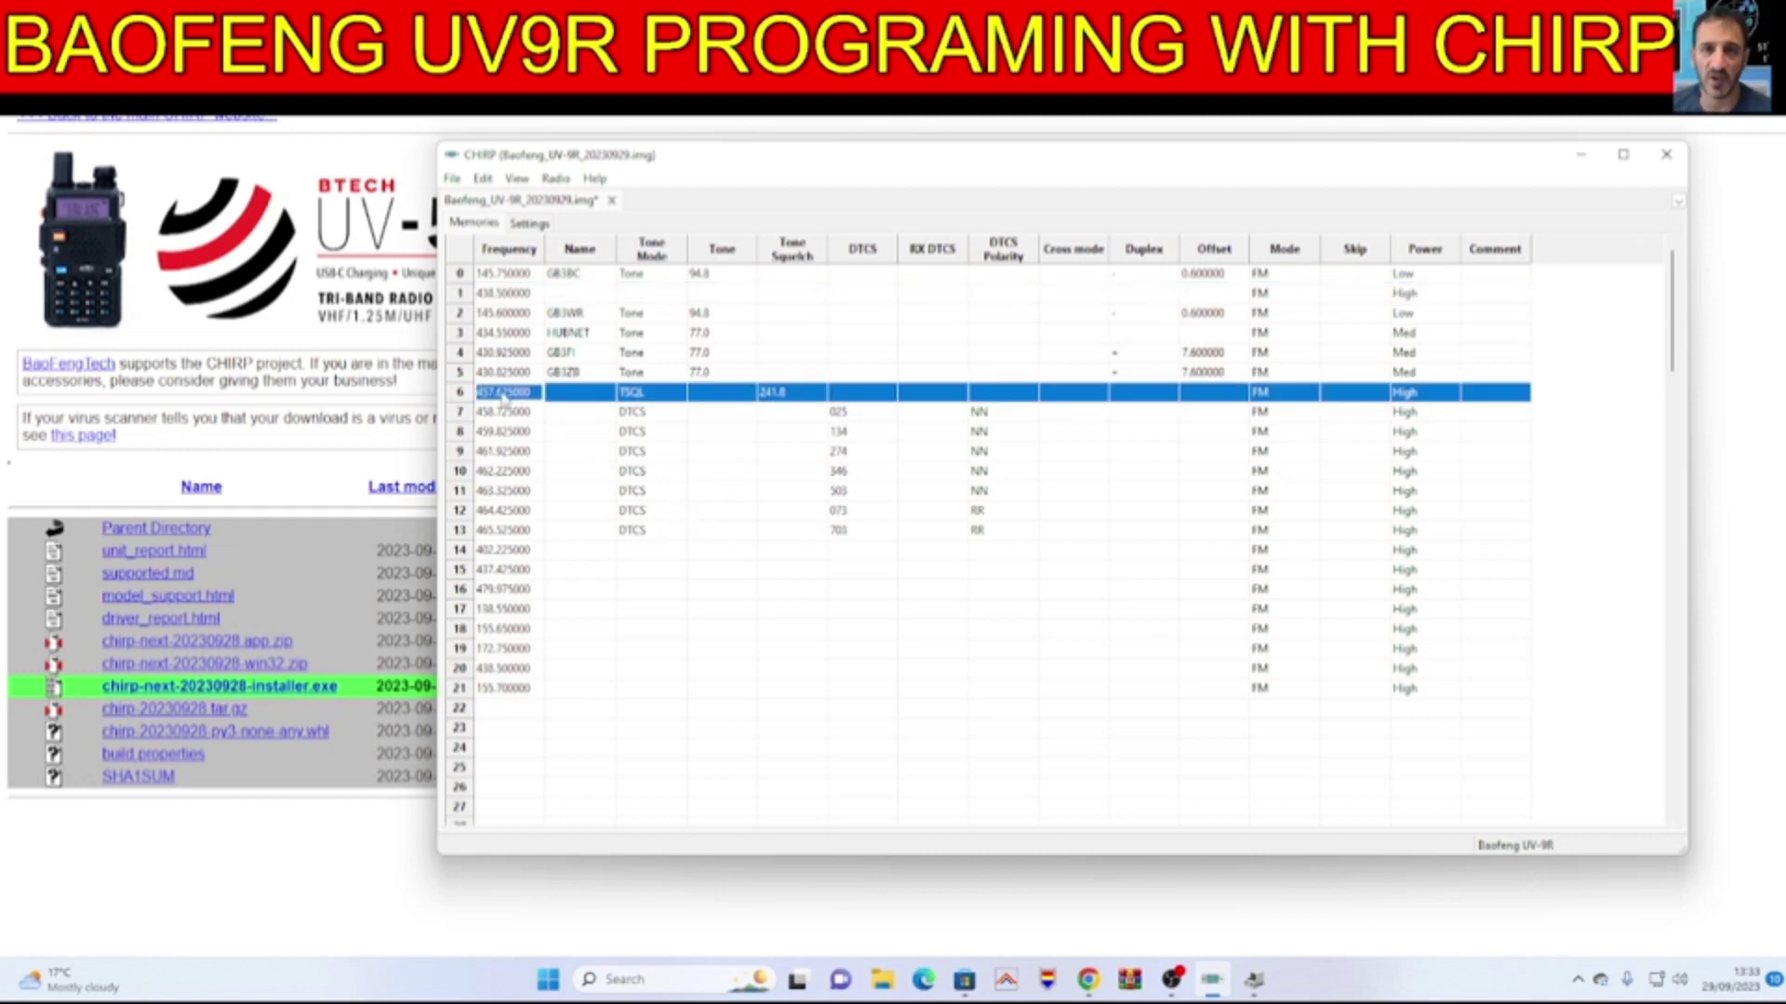
{"action": "left_click", "coordinate": [503, 392]}
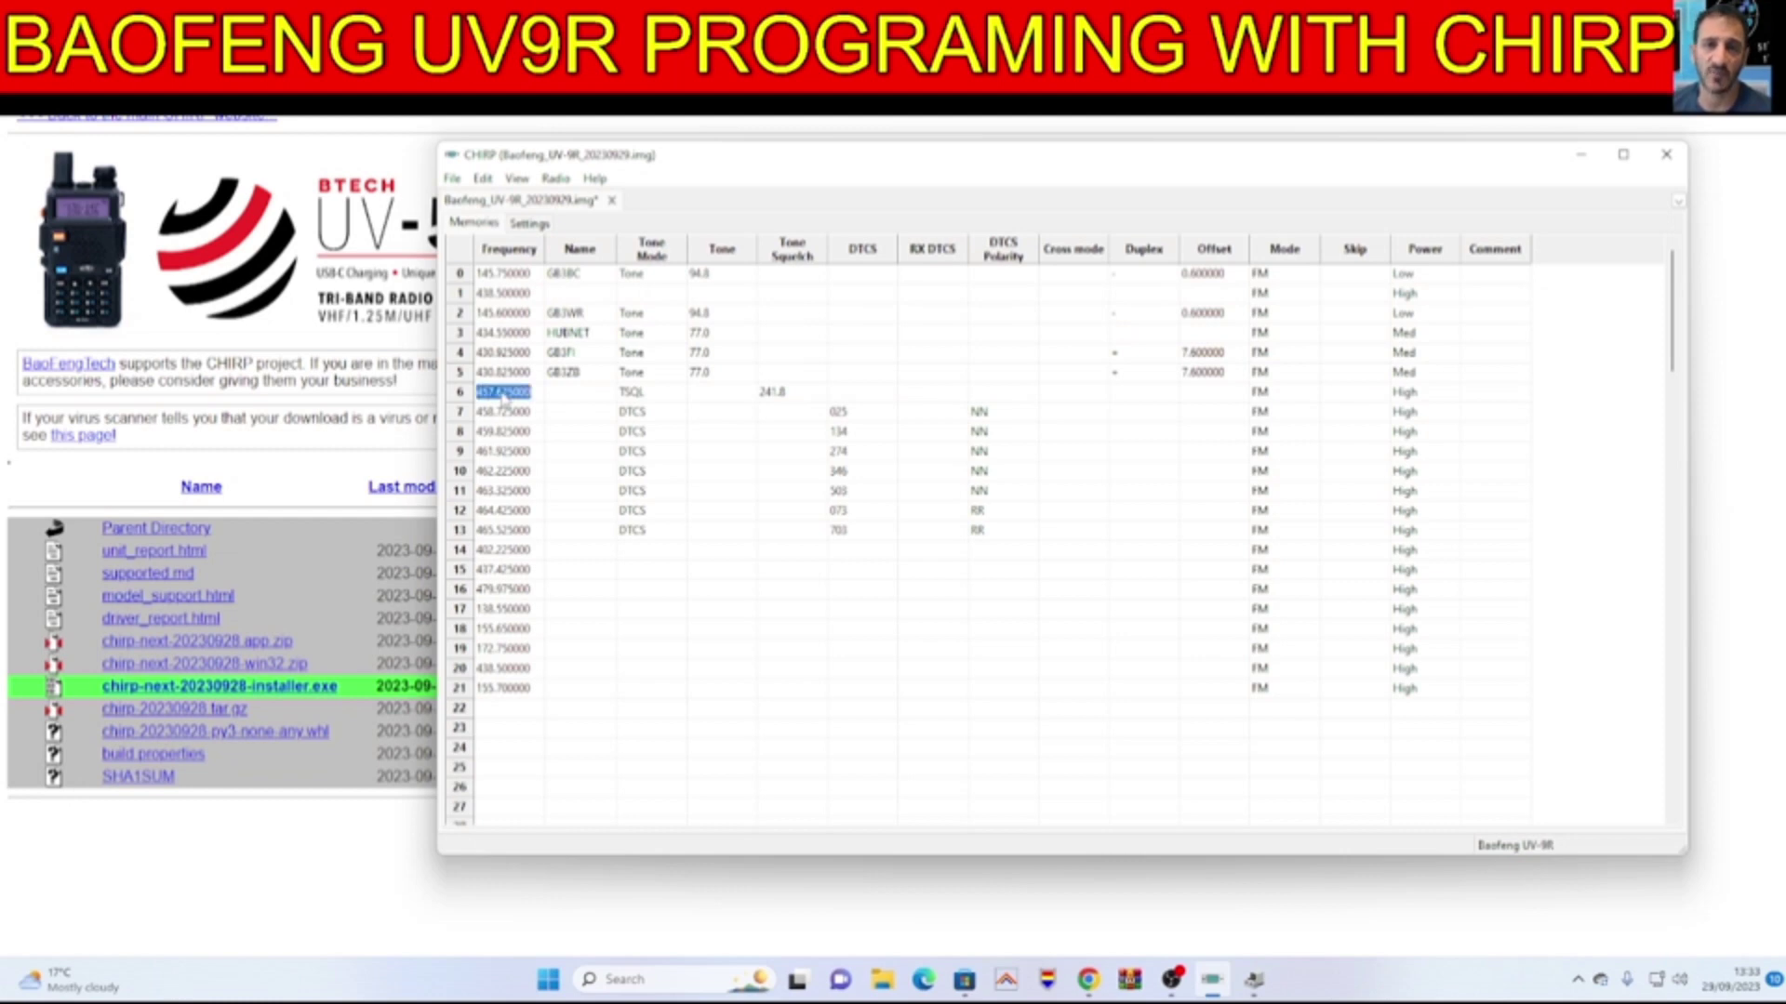
{"action": "type", "text": "1"}
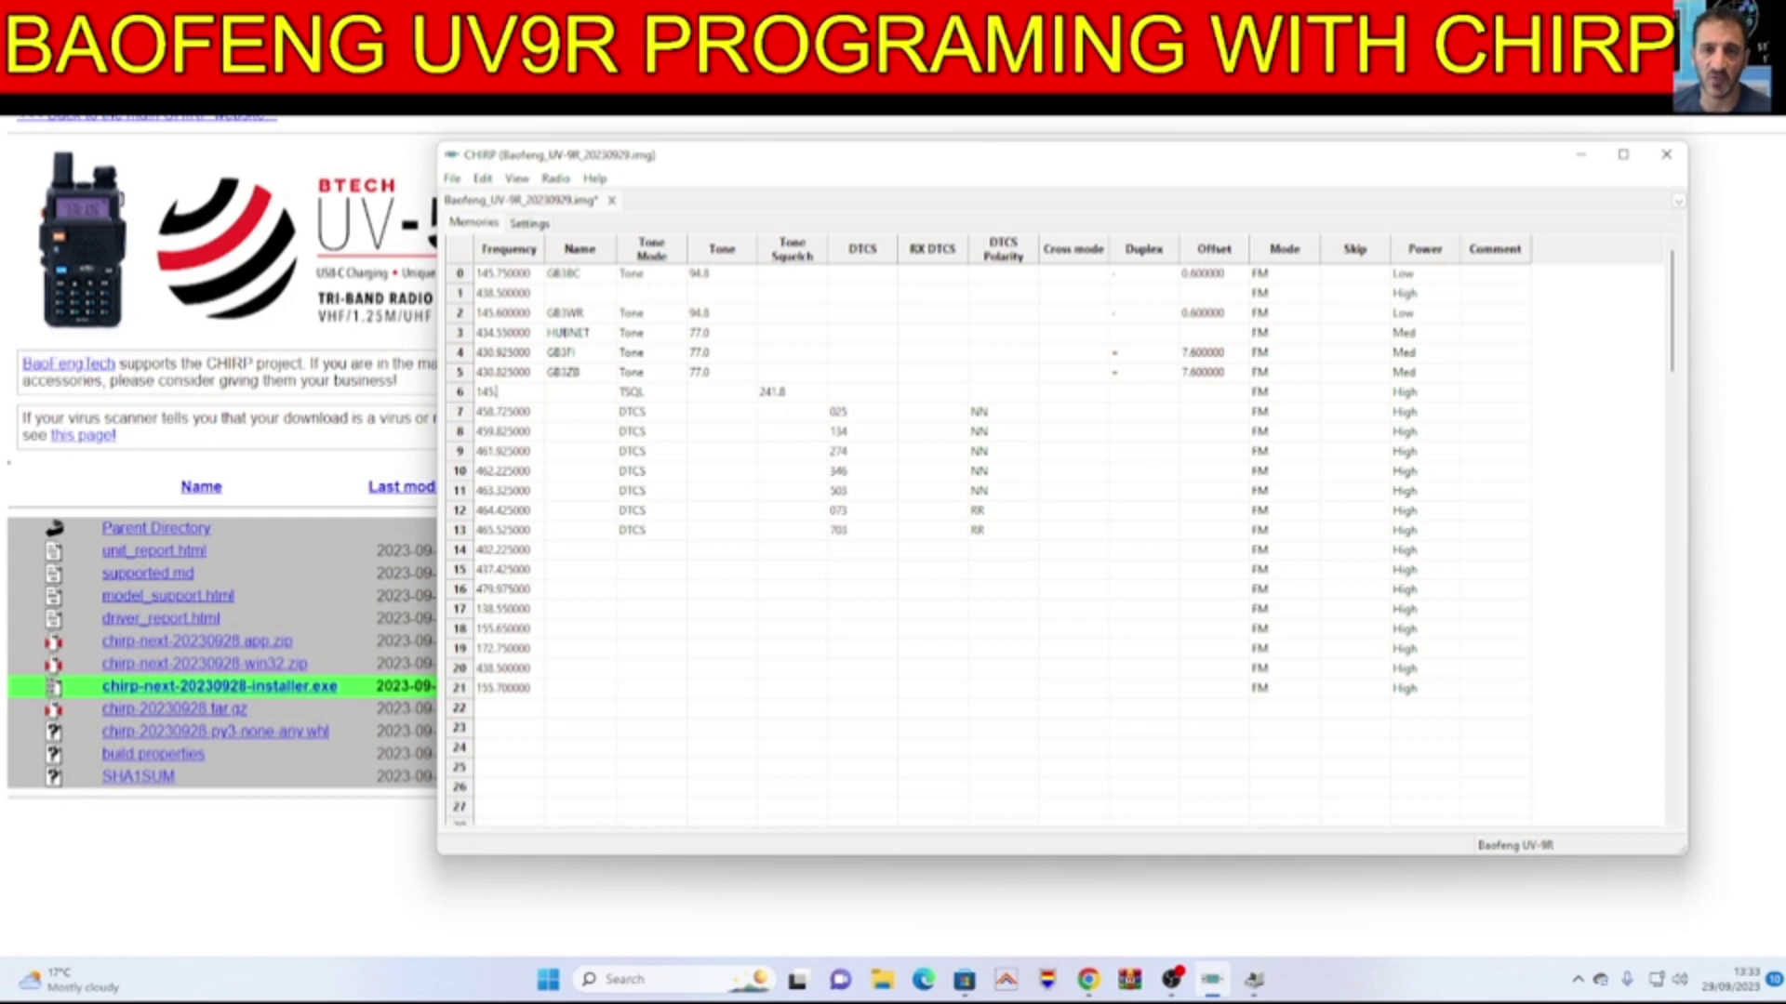
{"action": "left_click", "coordinate": [591, 396]}
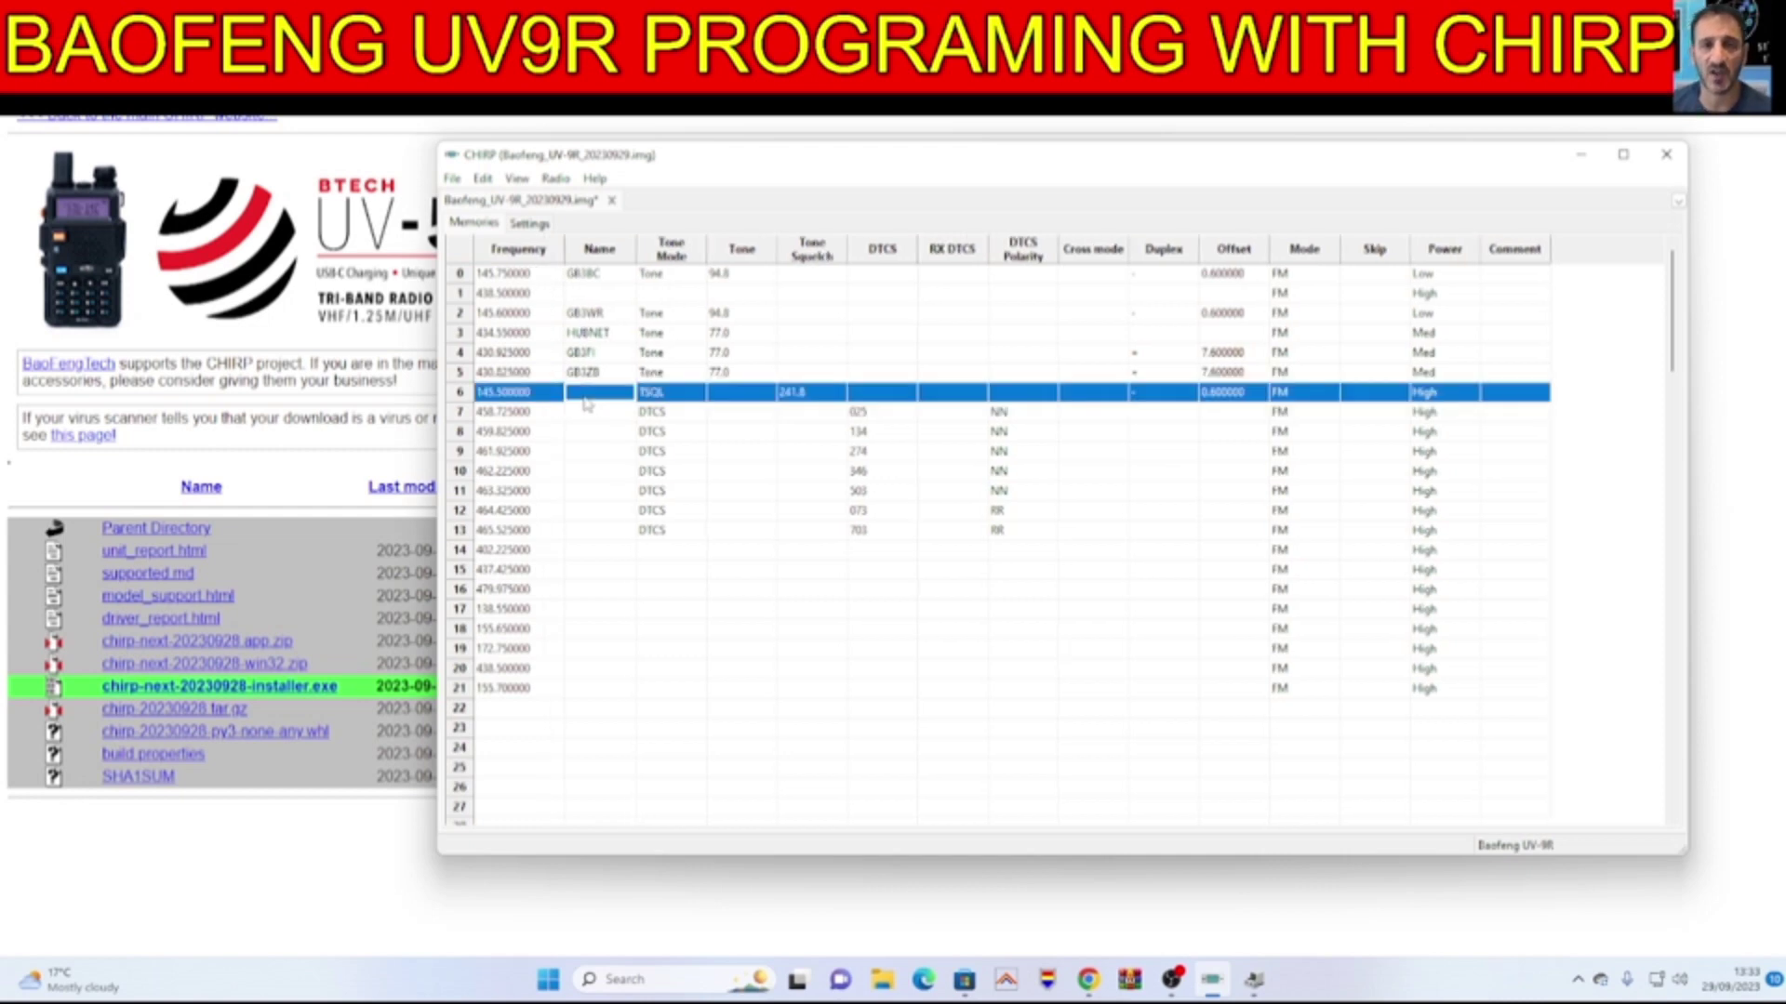
{"action": "left_click", "coordinate": [588, 398]}
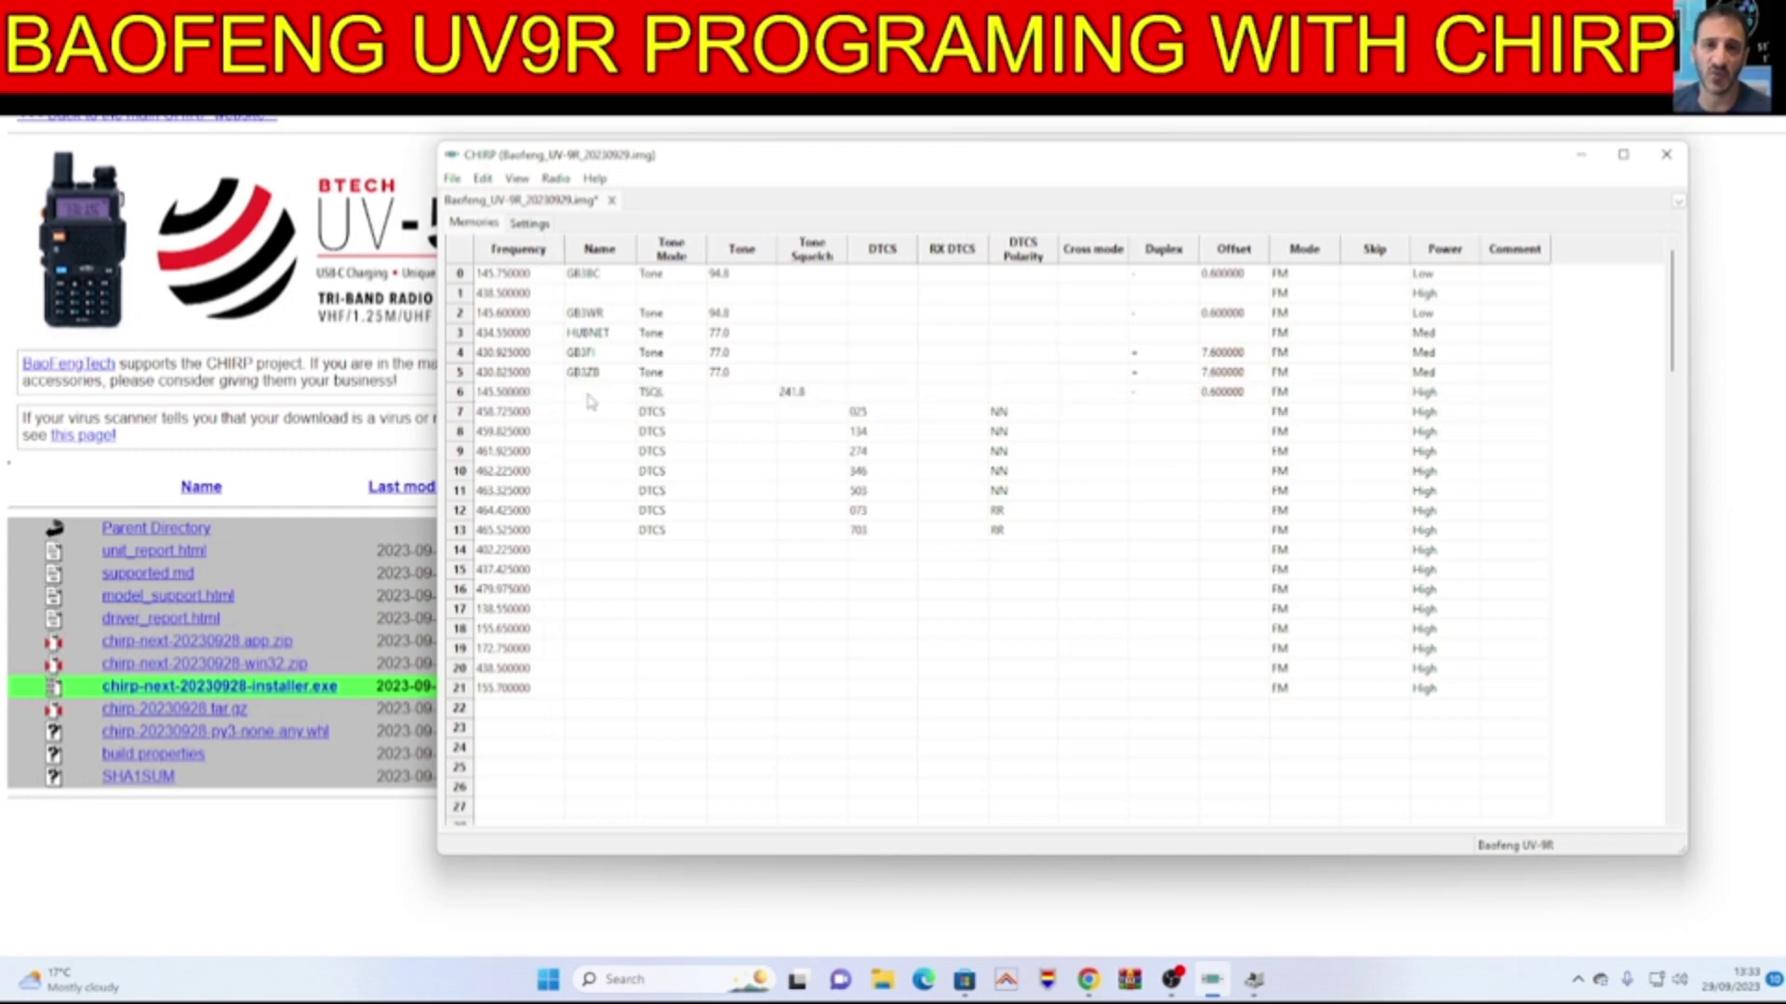
{"action": "type", "text": "2 MET"}
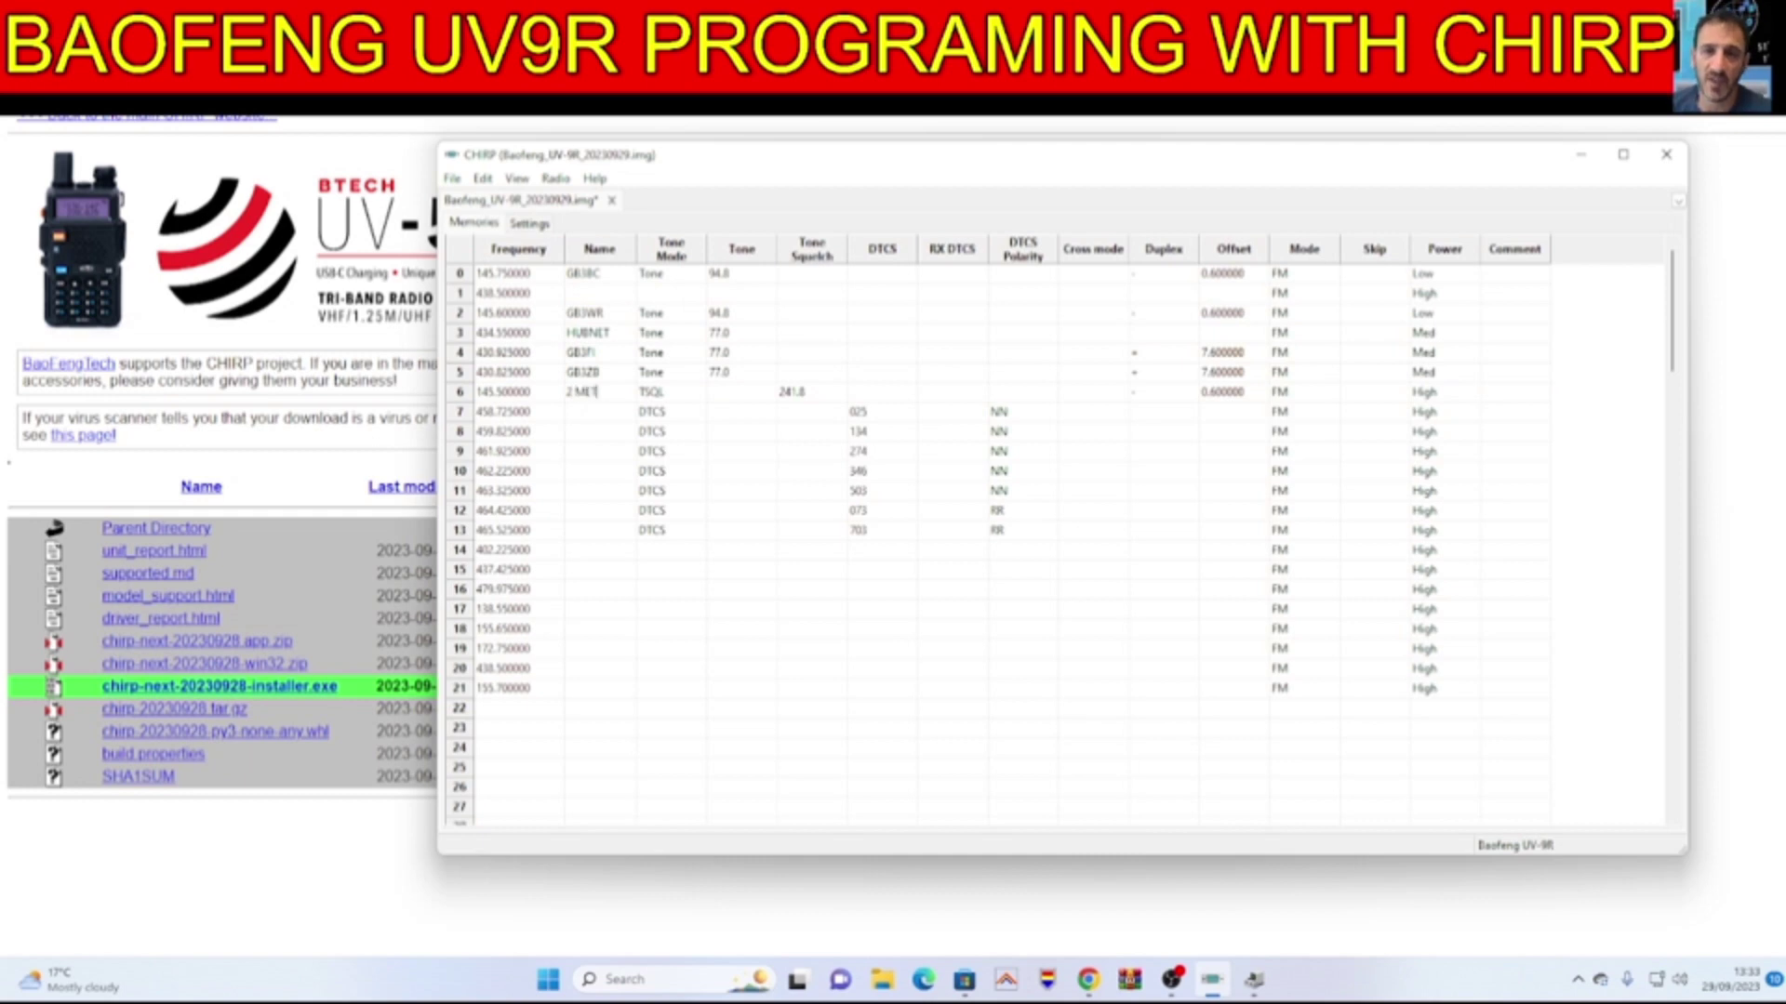
{"action": "type", "text": "ERS"}
Switch channel 6's tone mode from TSQL to Tone with a 94.8 Hz tone.
{"action": "left_click", "coordinate": [679, 394]}
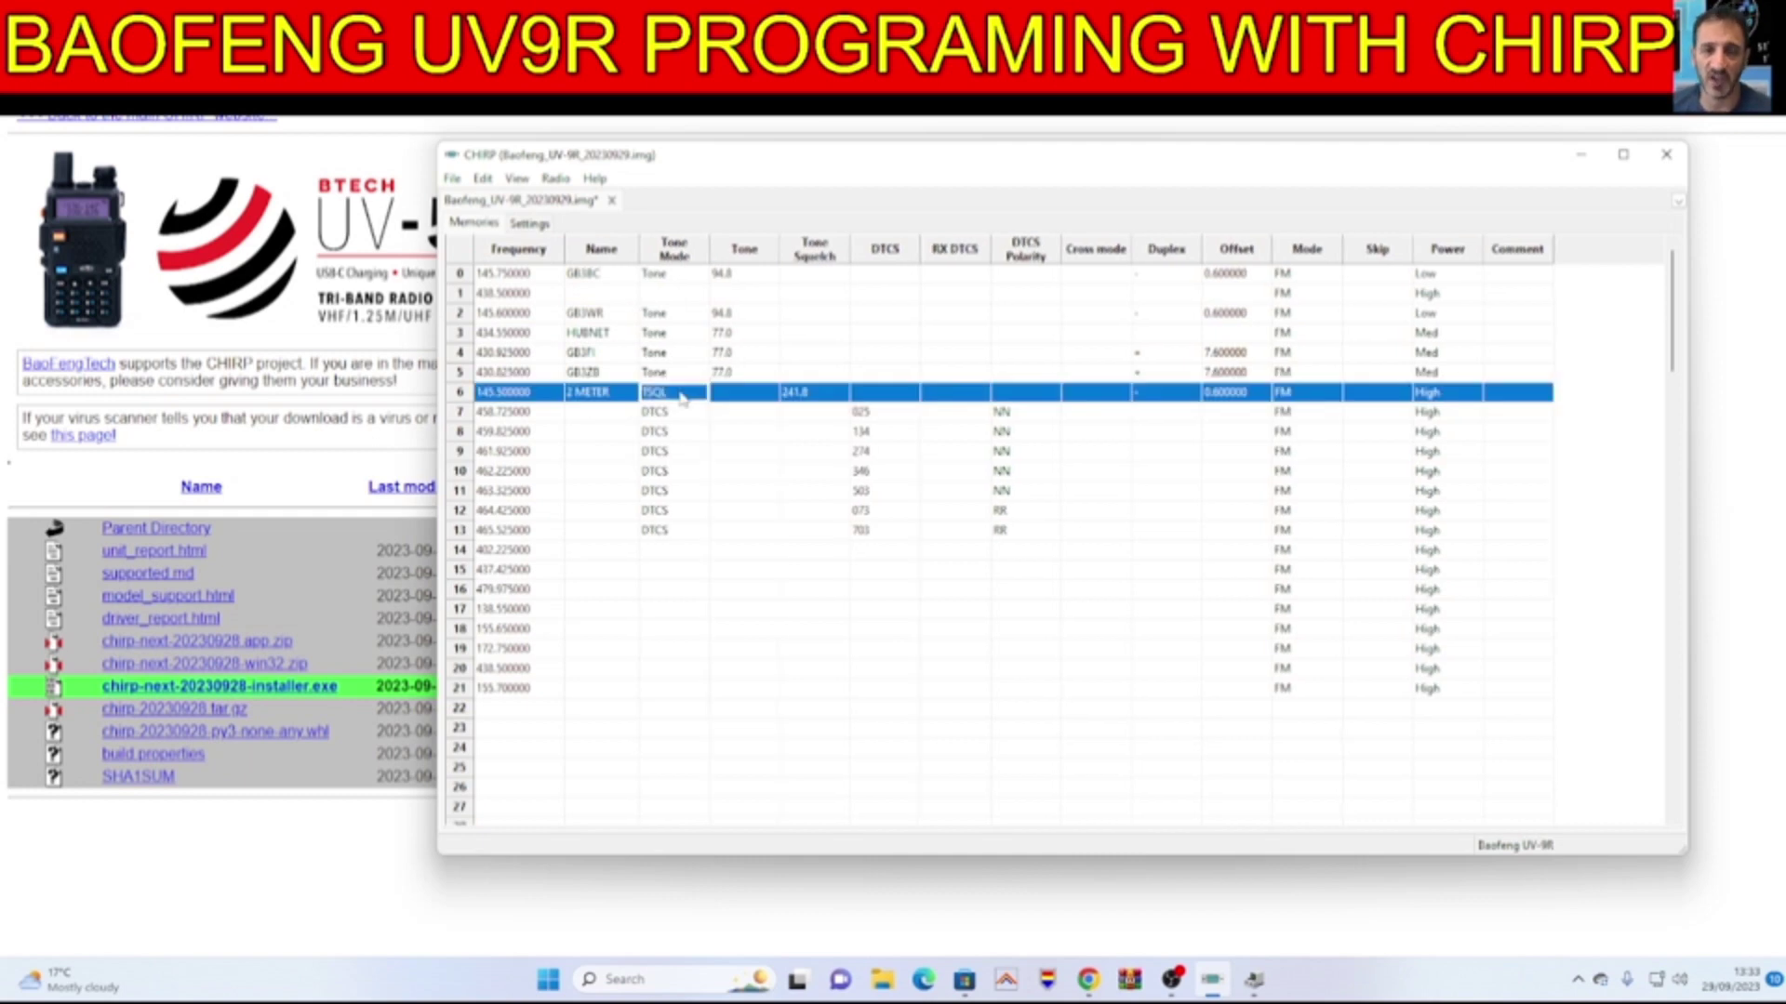
{"action": "left_click", "coordinate": [681, 395]}
{"action": "left_click", "coordinate": [685, 397]}
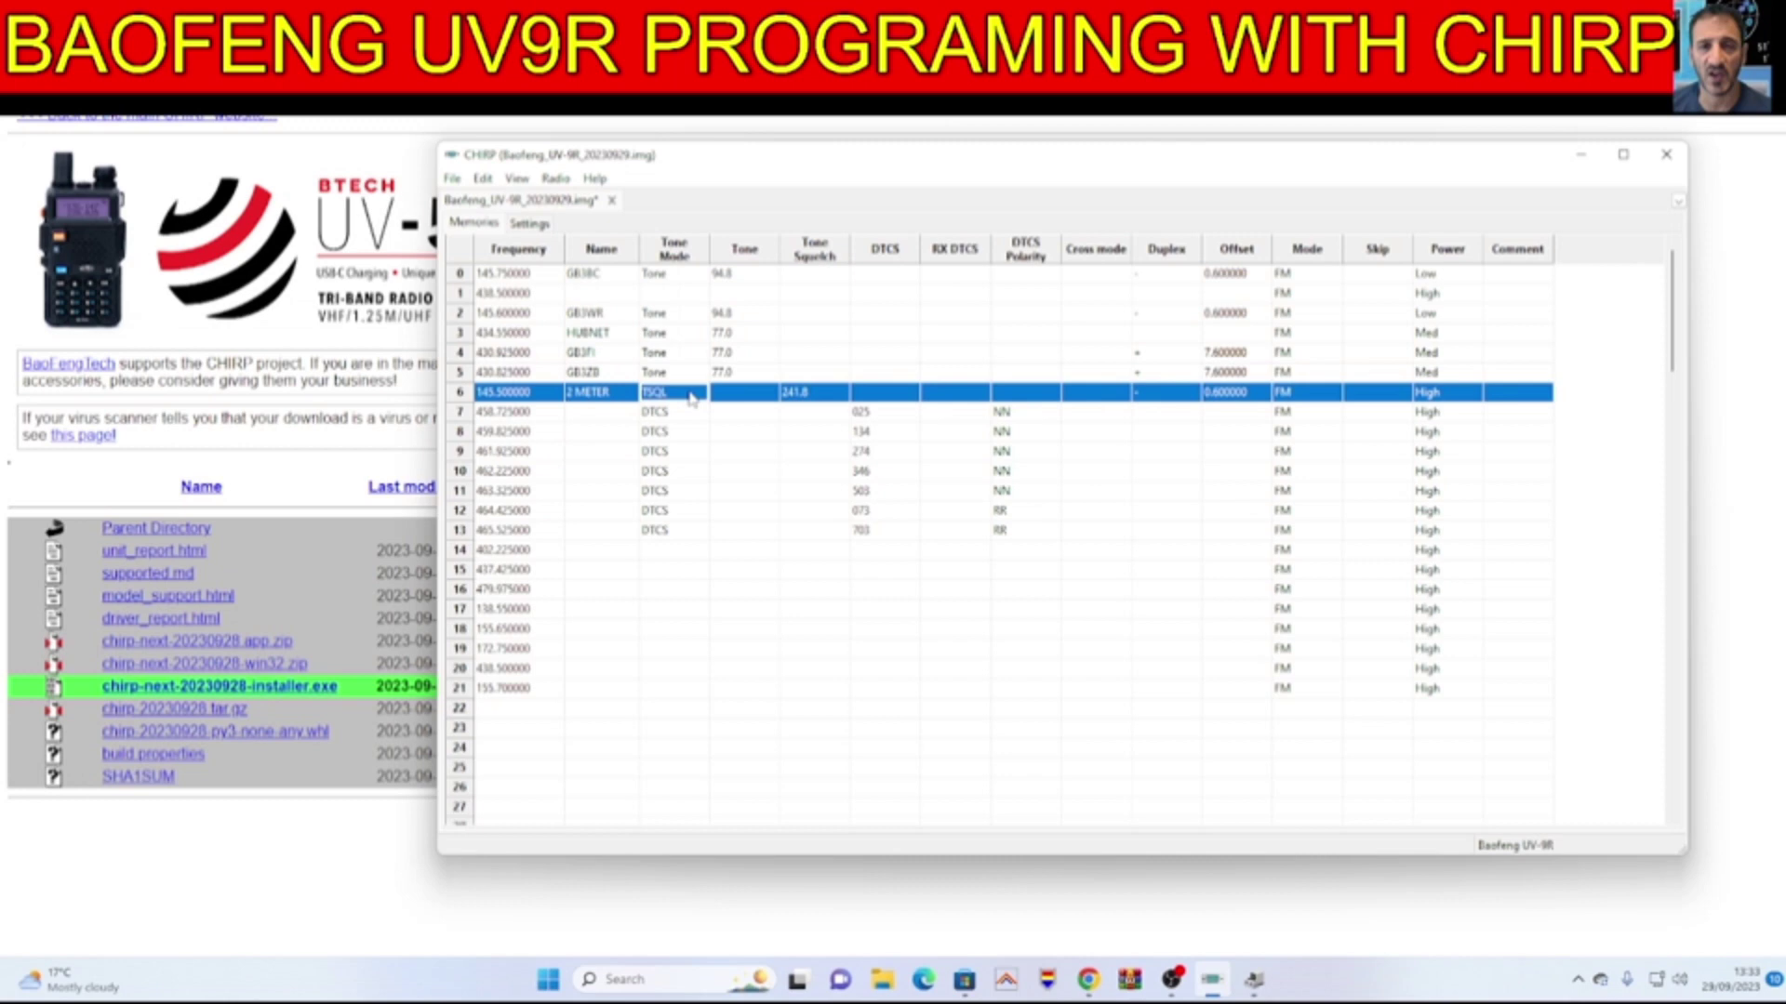
{"action": "left_click", "coordinate": [702, 396]}
{"action": "left_click", "coordinate": [701, 396]}
{"action": "left_click", "coordinate": [683, 423]}
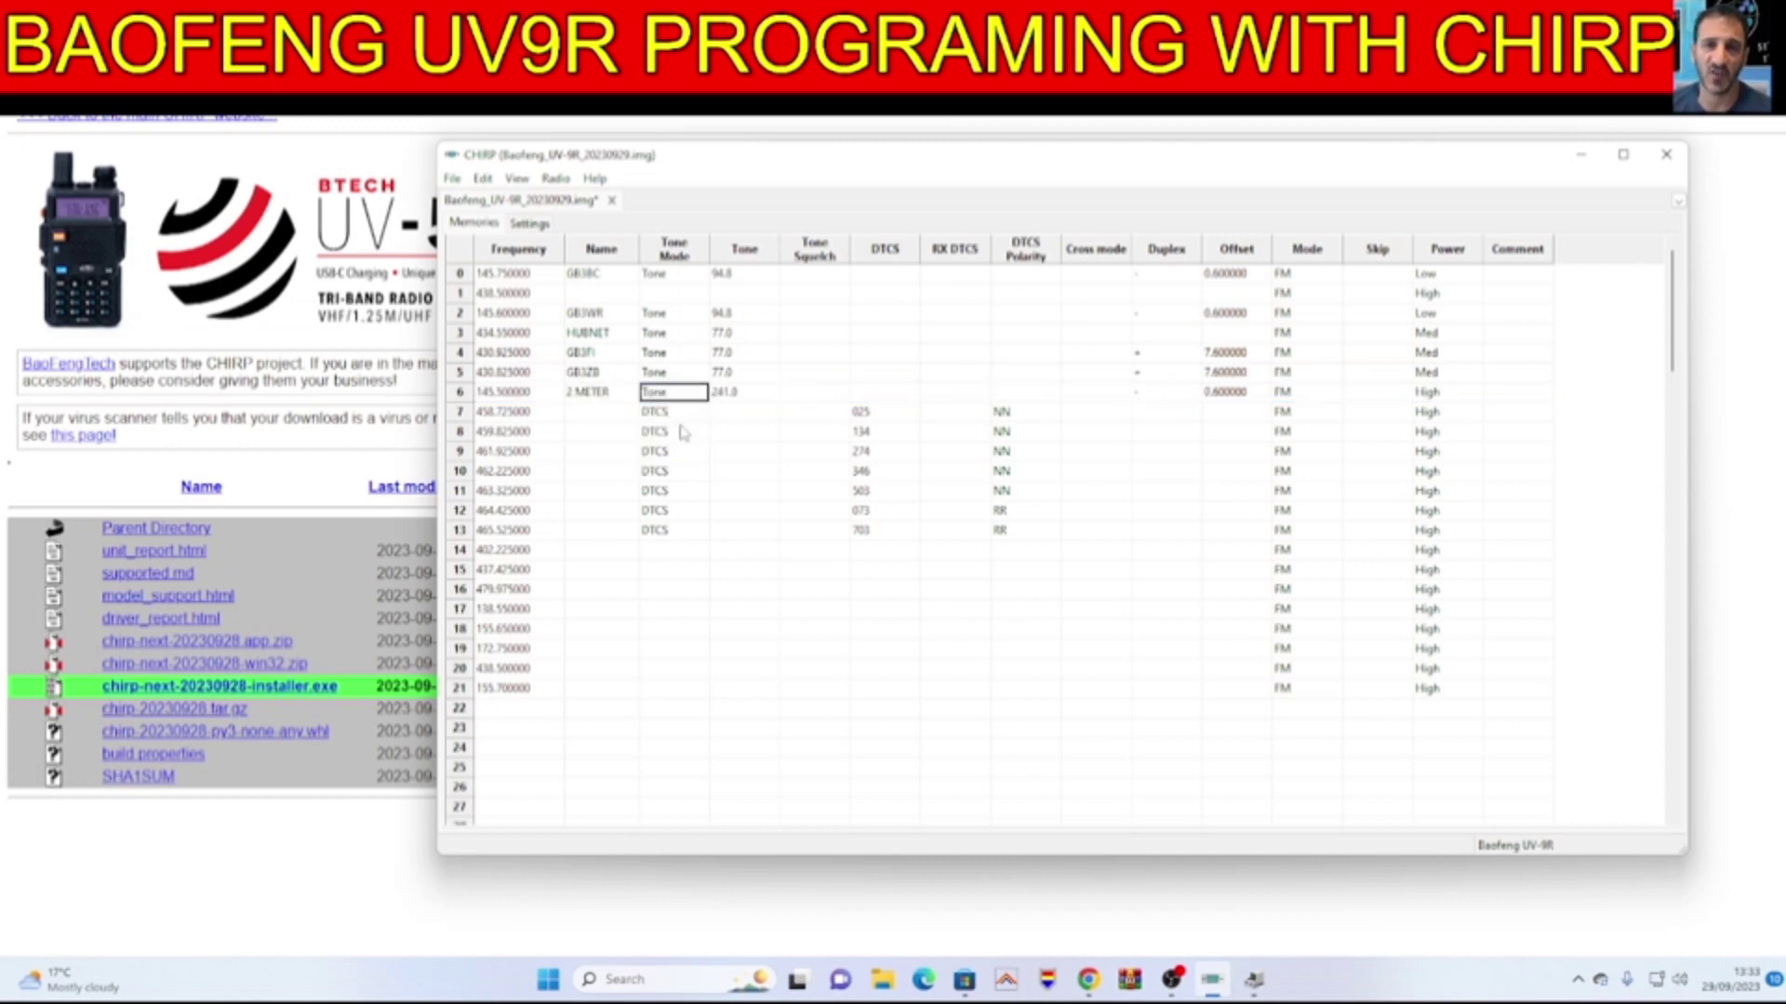
{"action": "left_click", "coordinate": [753, 403]}
{"action": "left_click", "coordinate": [753, 402]}
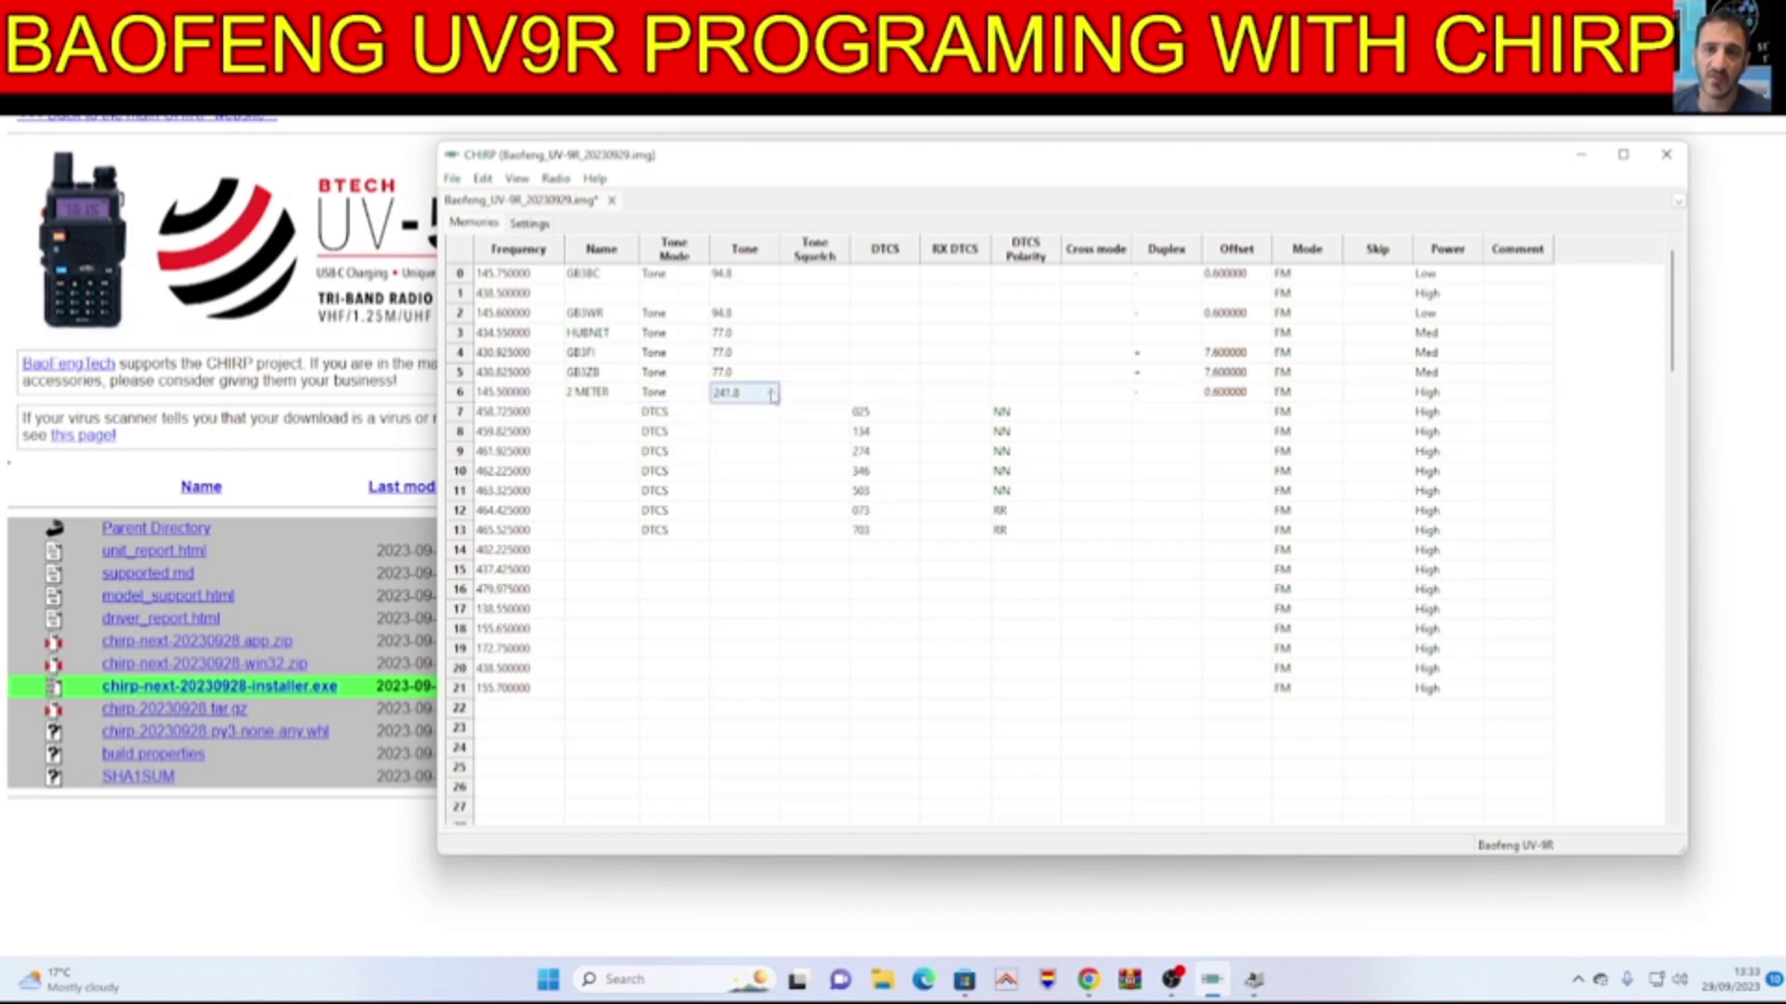
{"action": "left_click", "coordinate": [770, 394]}
{"action": "left_click_drag", "start_coordinate": [773, 600], "coordinate": [774, 447]}
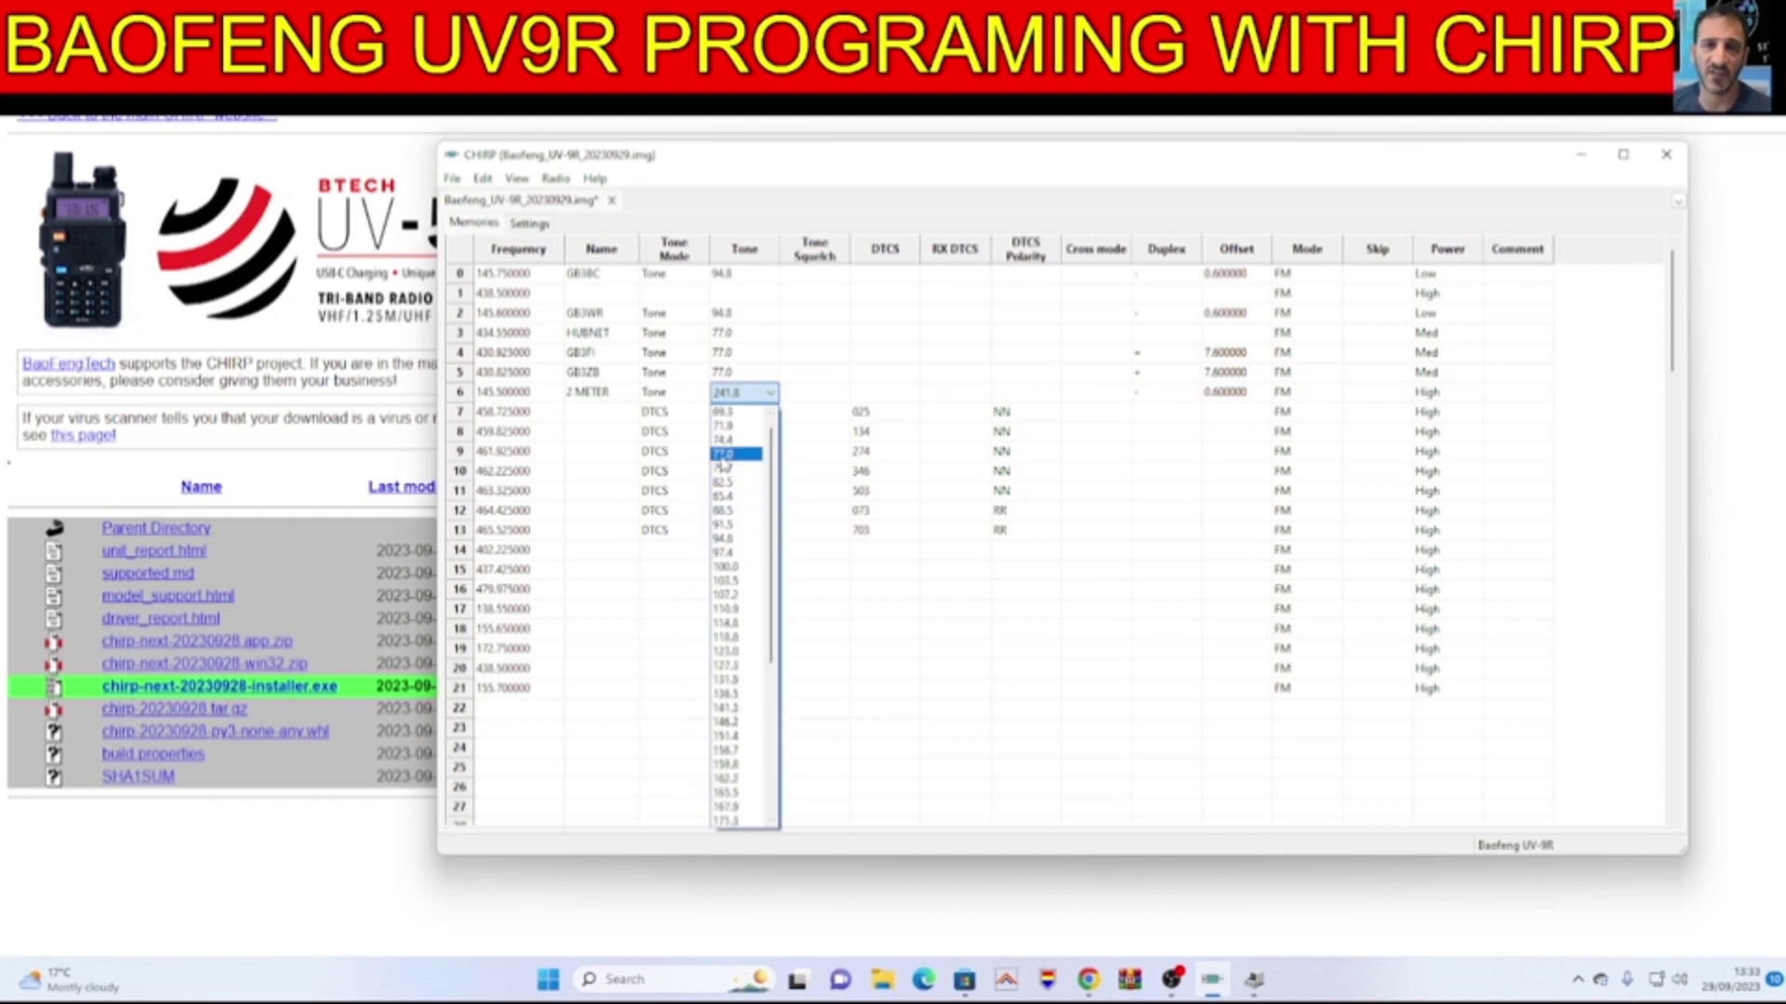
{"action": "left_click", "coordinate": [735, 538]}
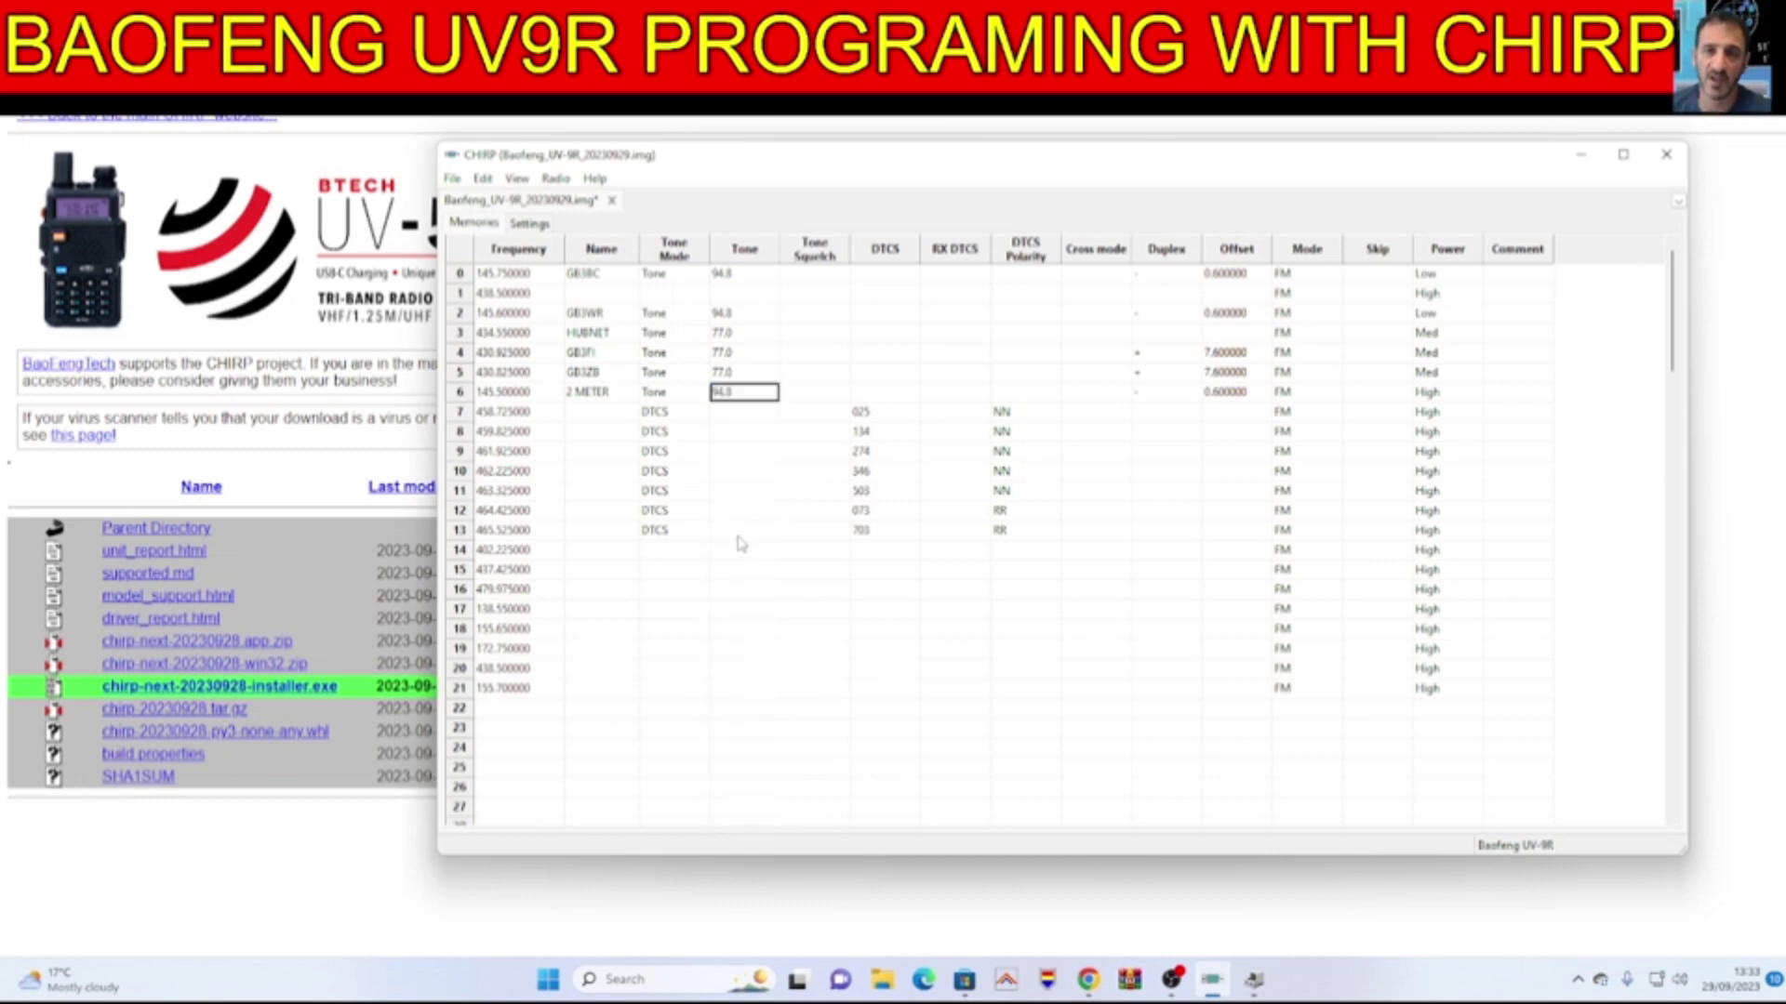
{"action": "left_click", "coordinate": [824, 395]}
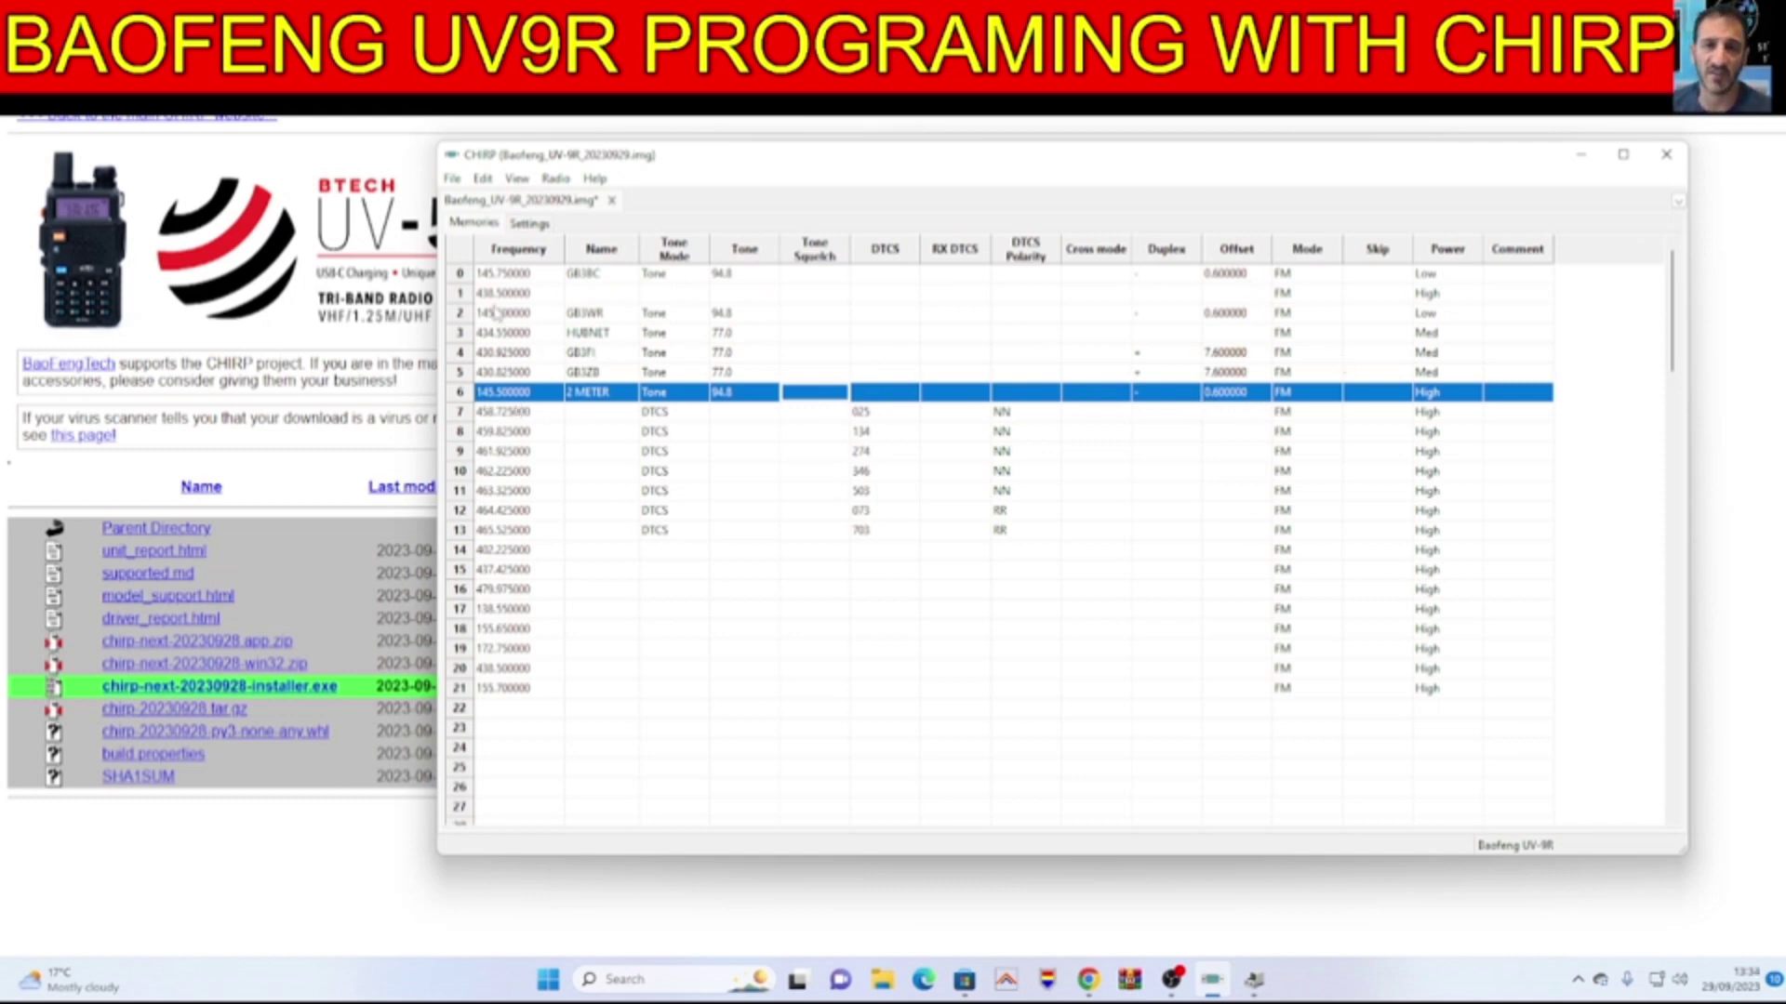
Review channel 2's duplex options and leave it set to minus.
{"action": "left_click", "coordinate": [521, 316]}
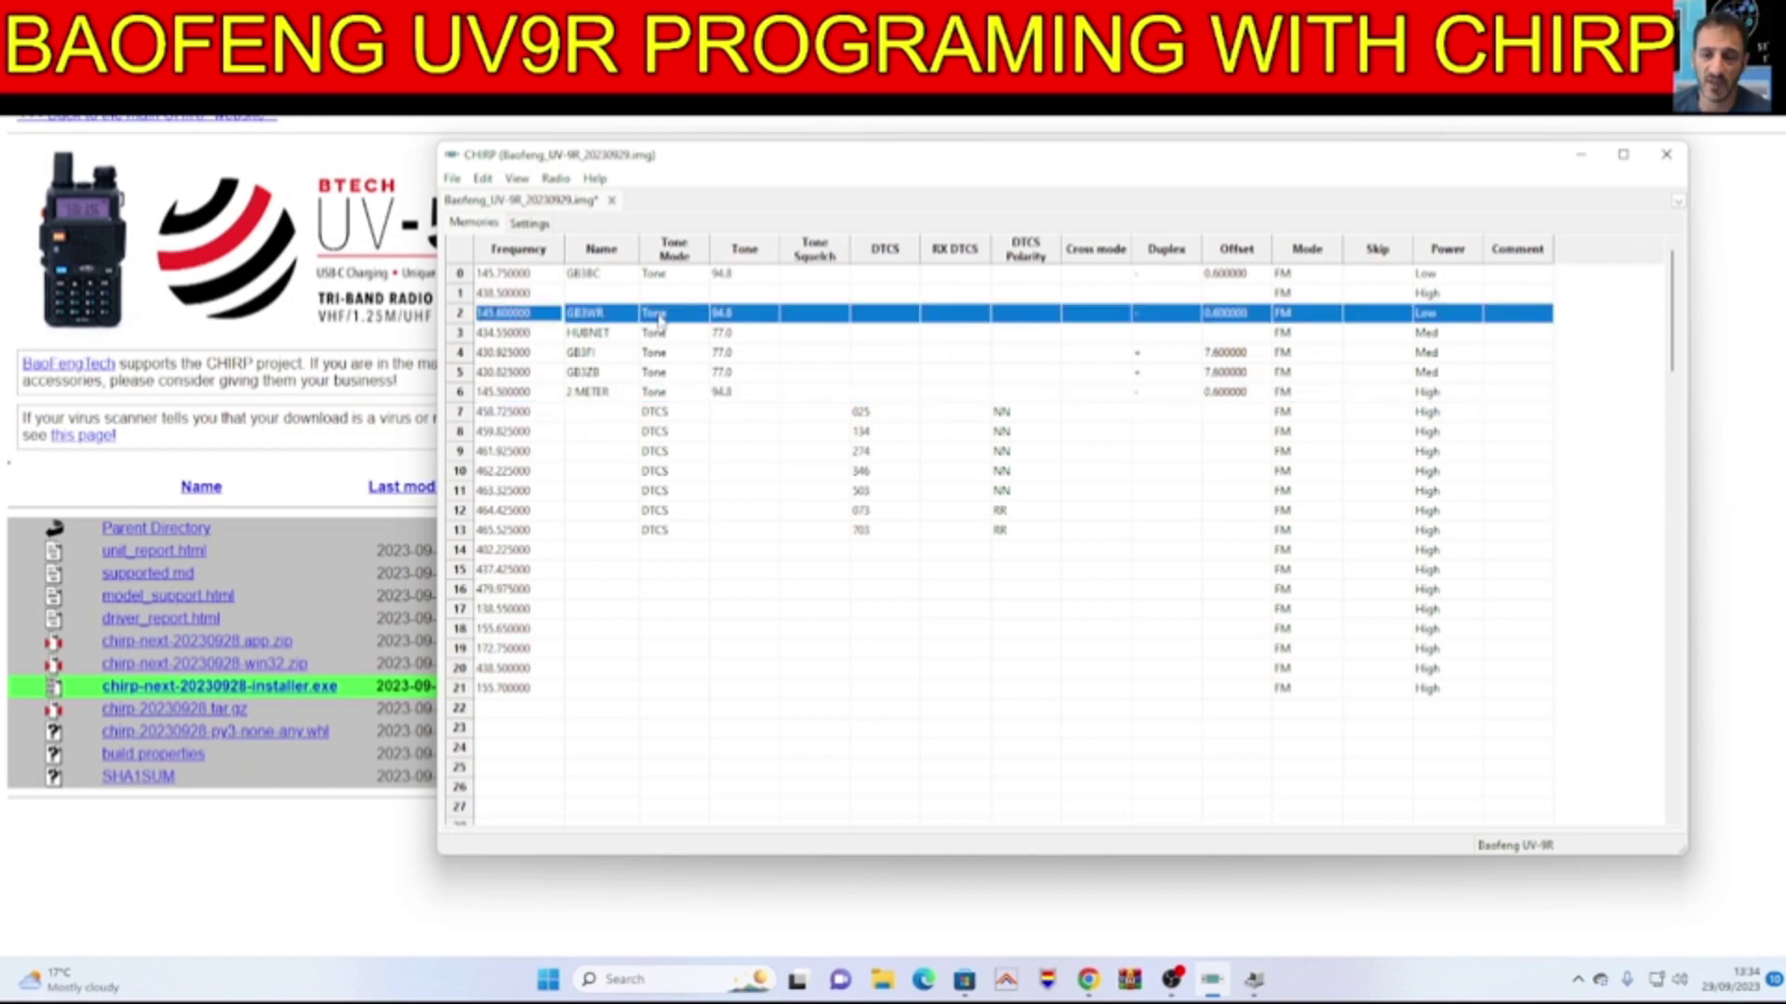
{"action": "left_click", "coordinate": [1163, 319]}
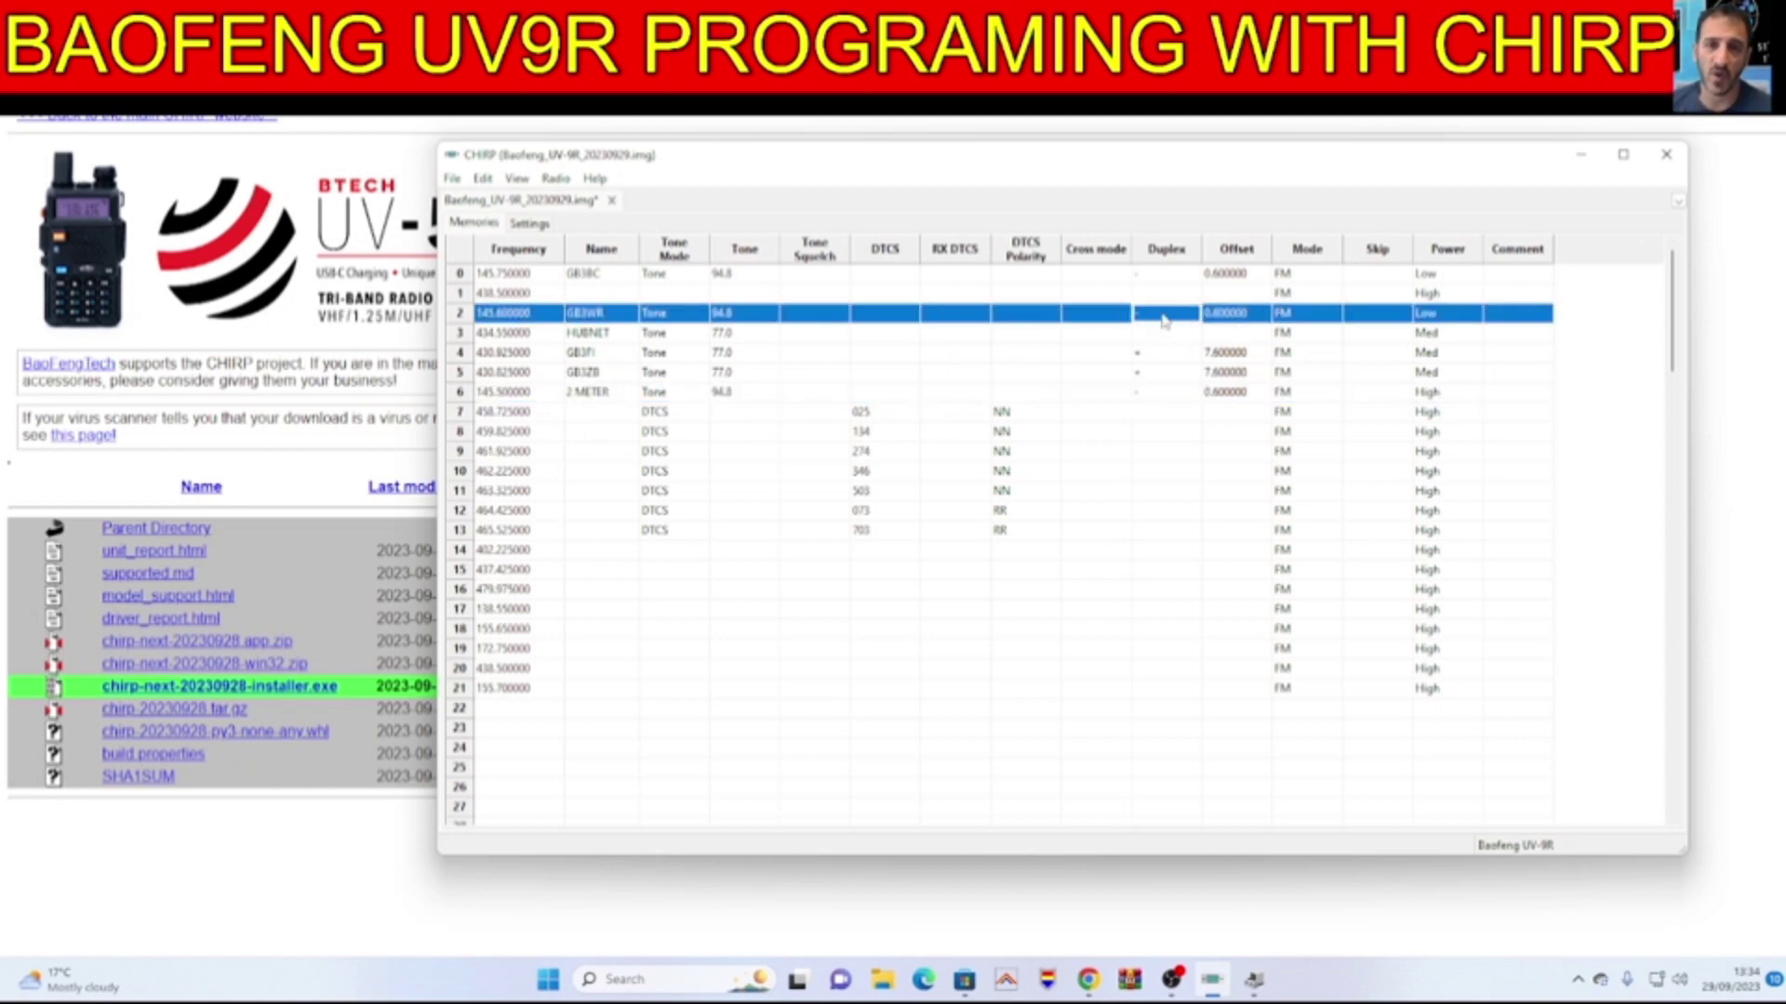
{"action": "left_click", "coordinate": [1164, 319]}
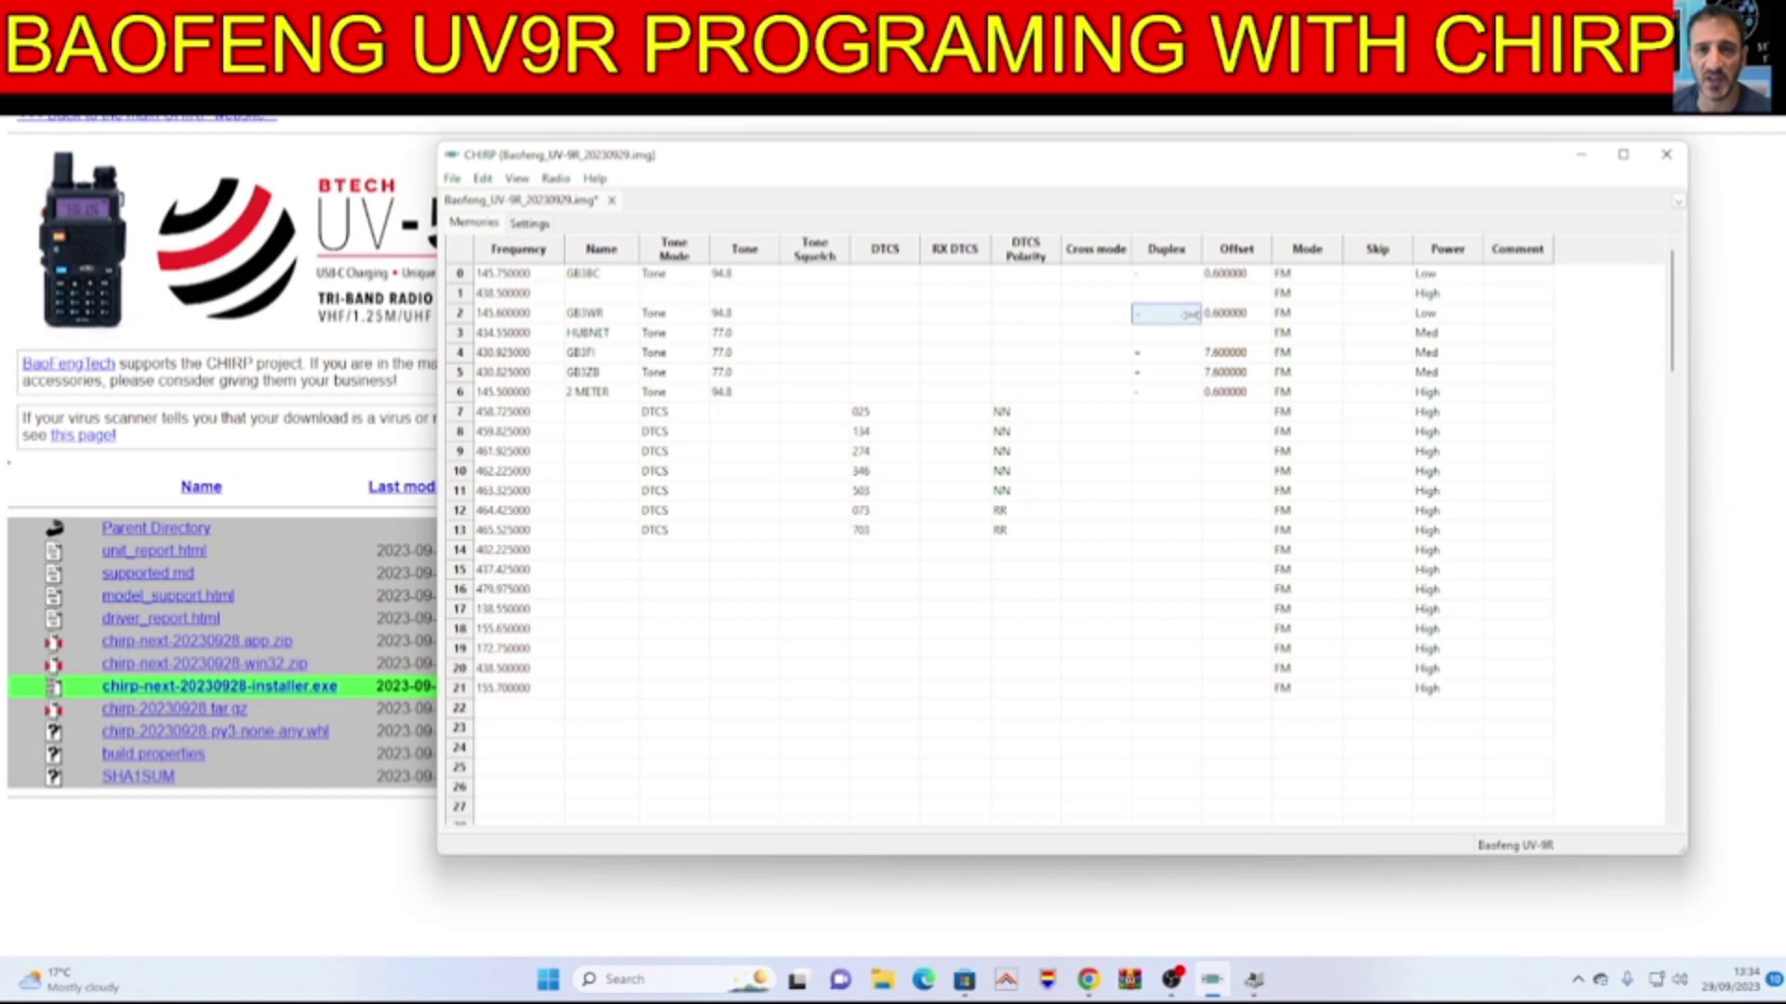
{"action": "left_click", "coordinate": [1189, 314]}
{"action": "left_click", "coordinate": [1185, 314]}
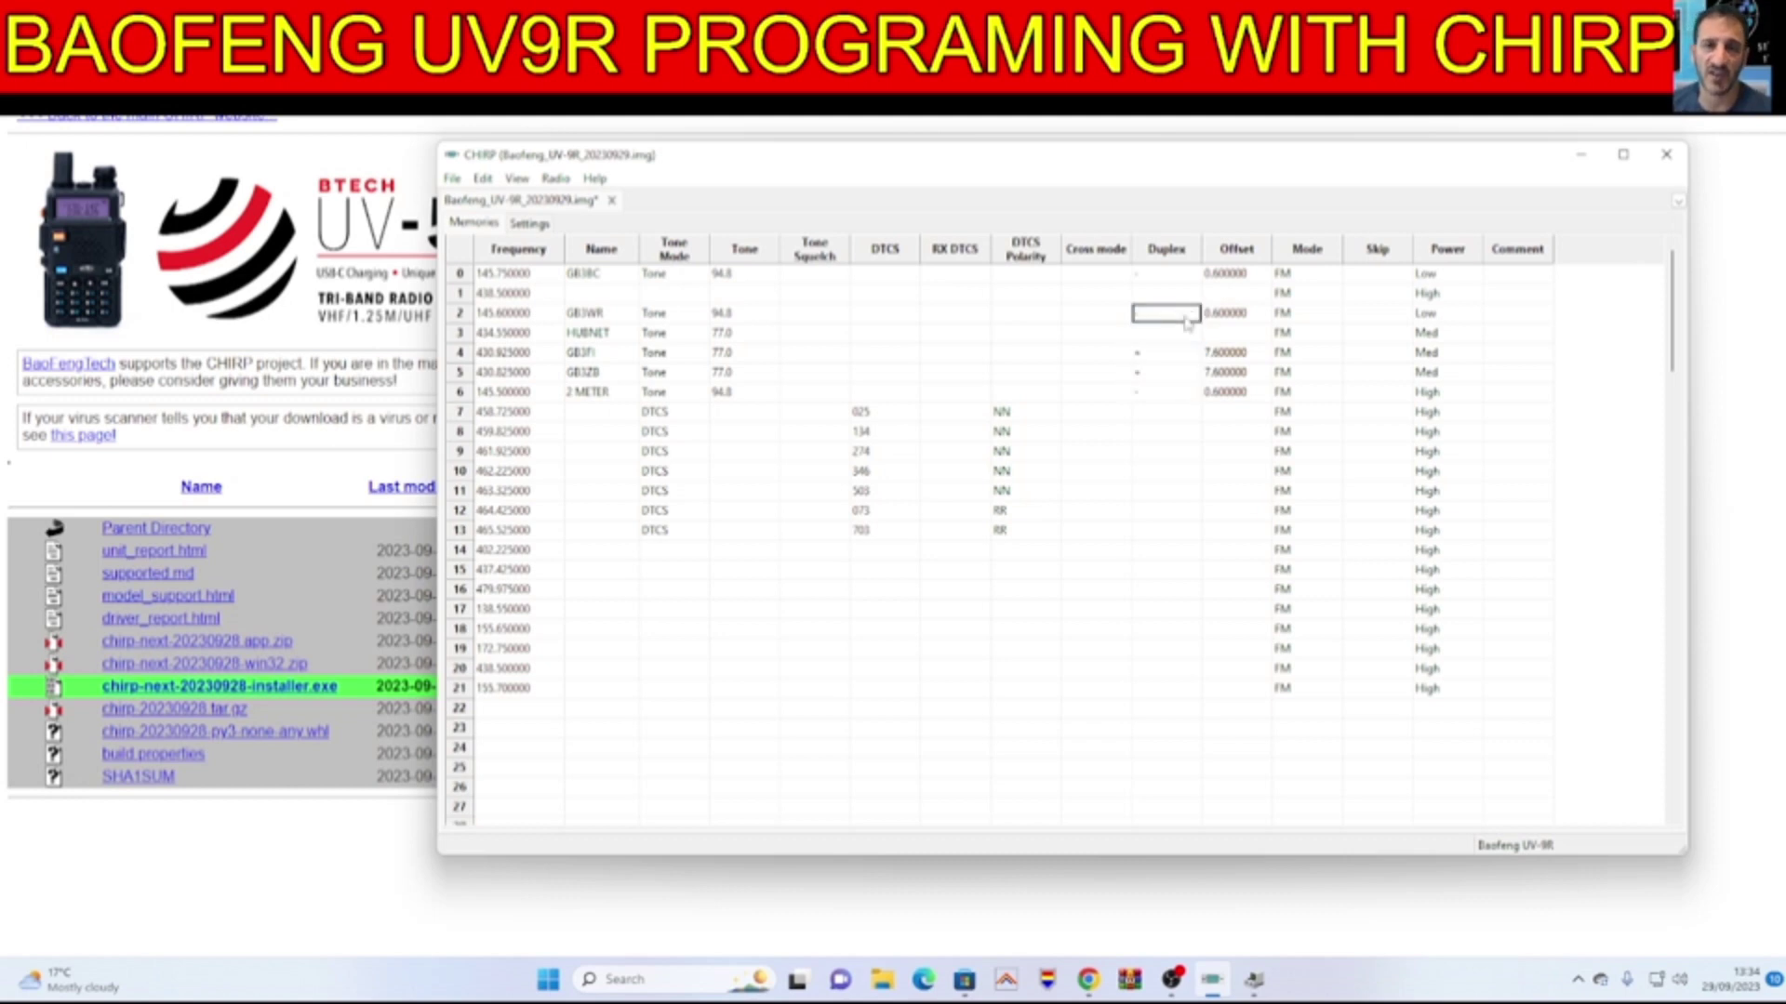
{"action": "left_click", "coordinate": [1228, 318]}
{"action": "left_click", "coordinate": [1229, 320]}
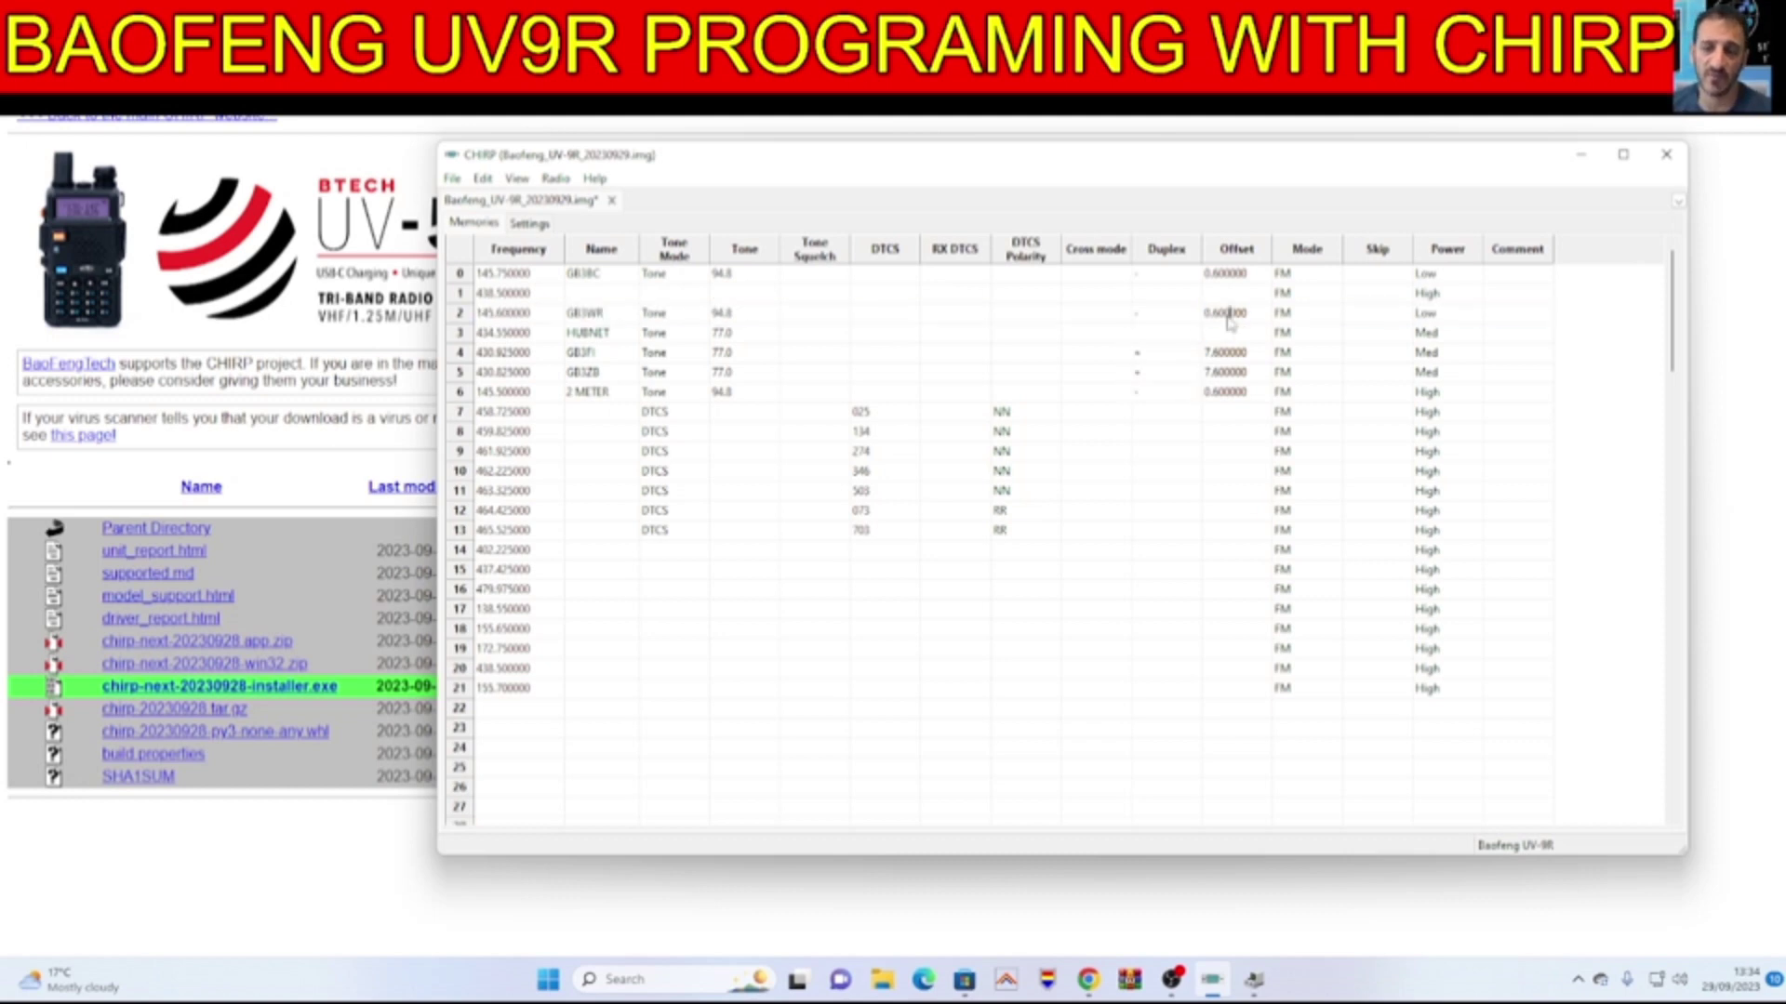
{"action": "left_click", "coordinate": [1145, 321]}
{"action": "left_click", "coordinate": [1143, 323]}
{"action": "left_click", "coordinate": [1144, 323]}
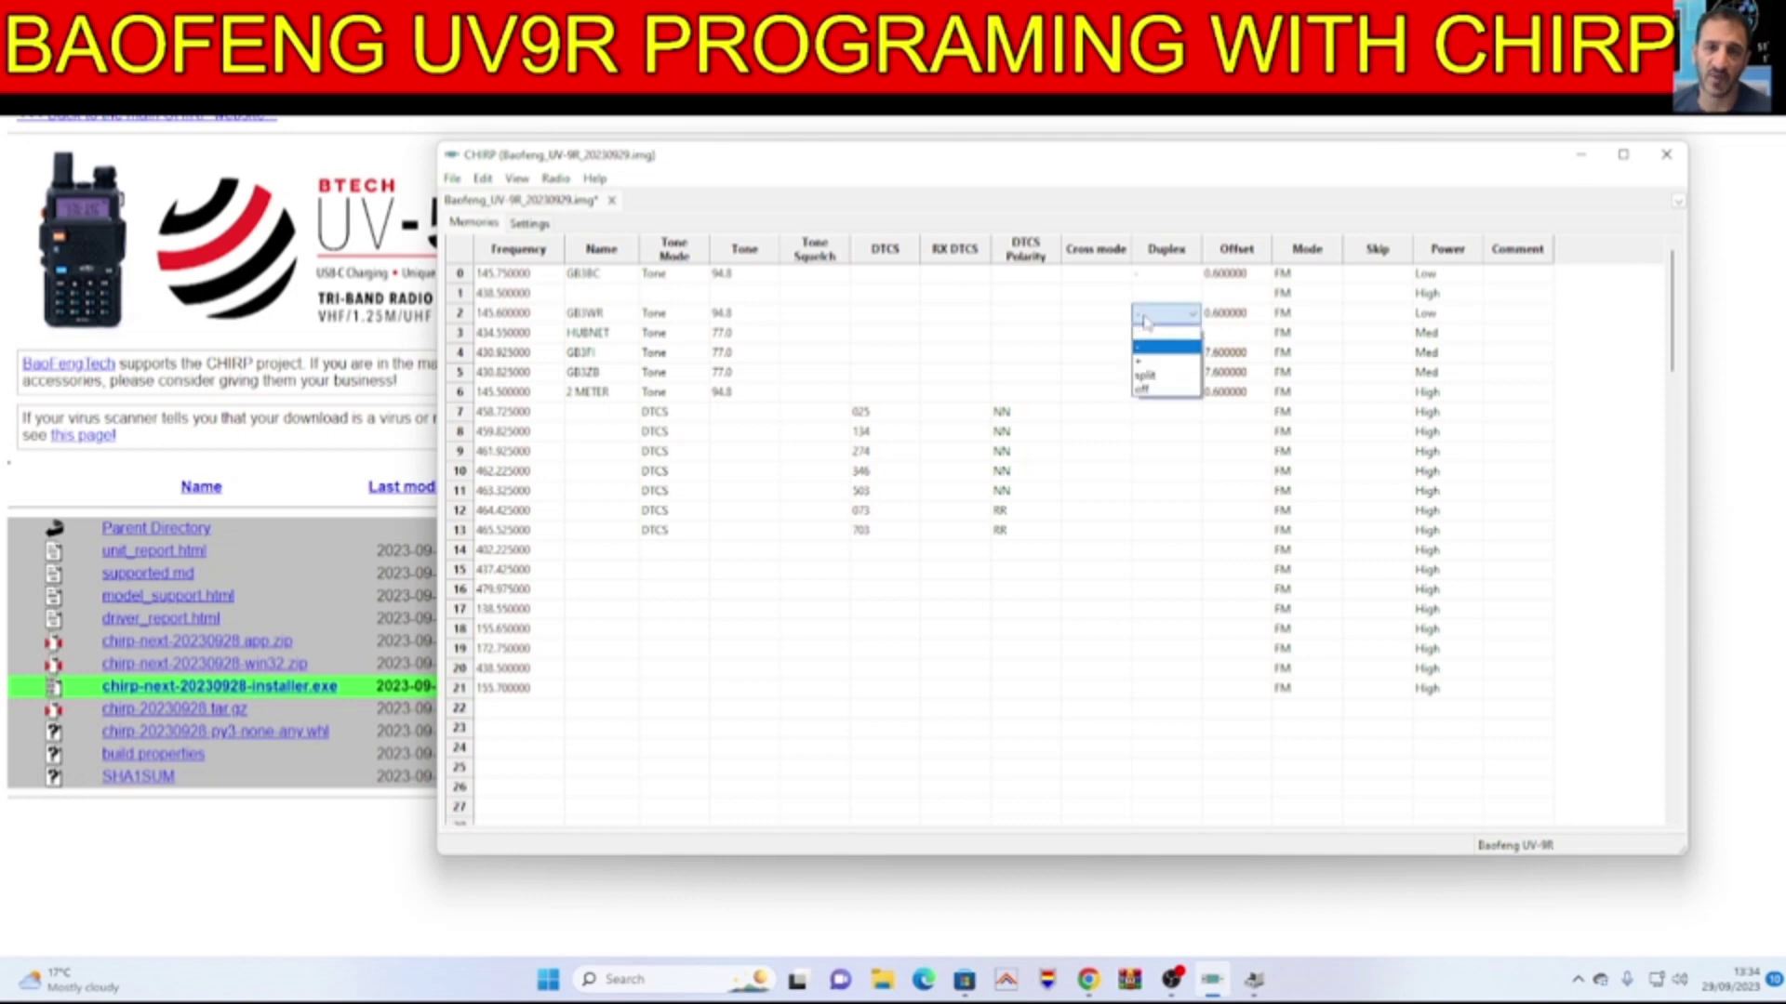
{"action": "left_click", "coordinate": [1145, 331]}
Review channel 4's duplex options and leave it set to plus.
{"action": "left_click", "coordinate": [1146, 353]}
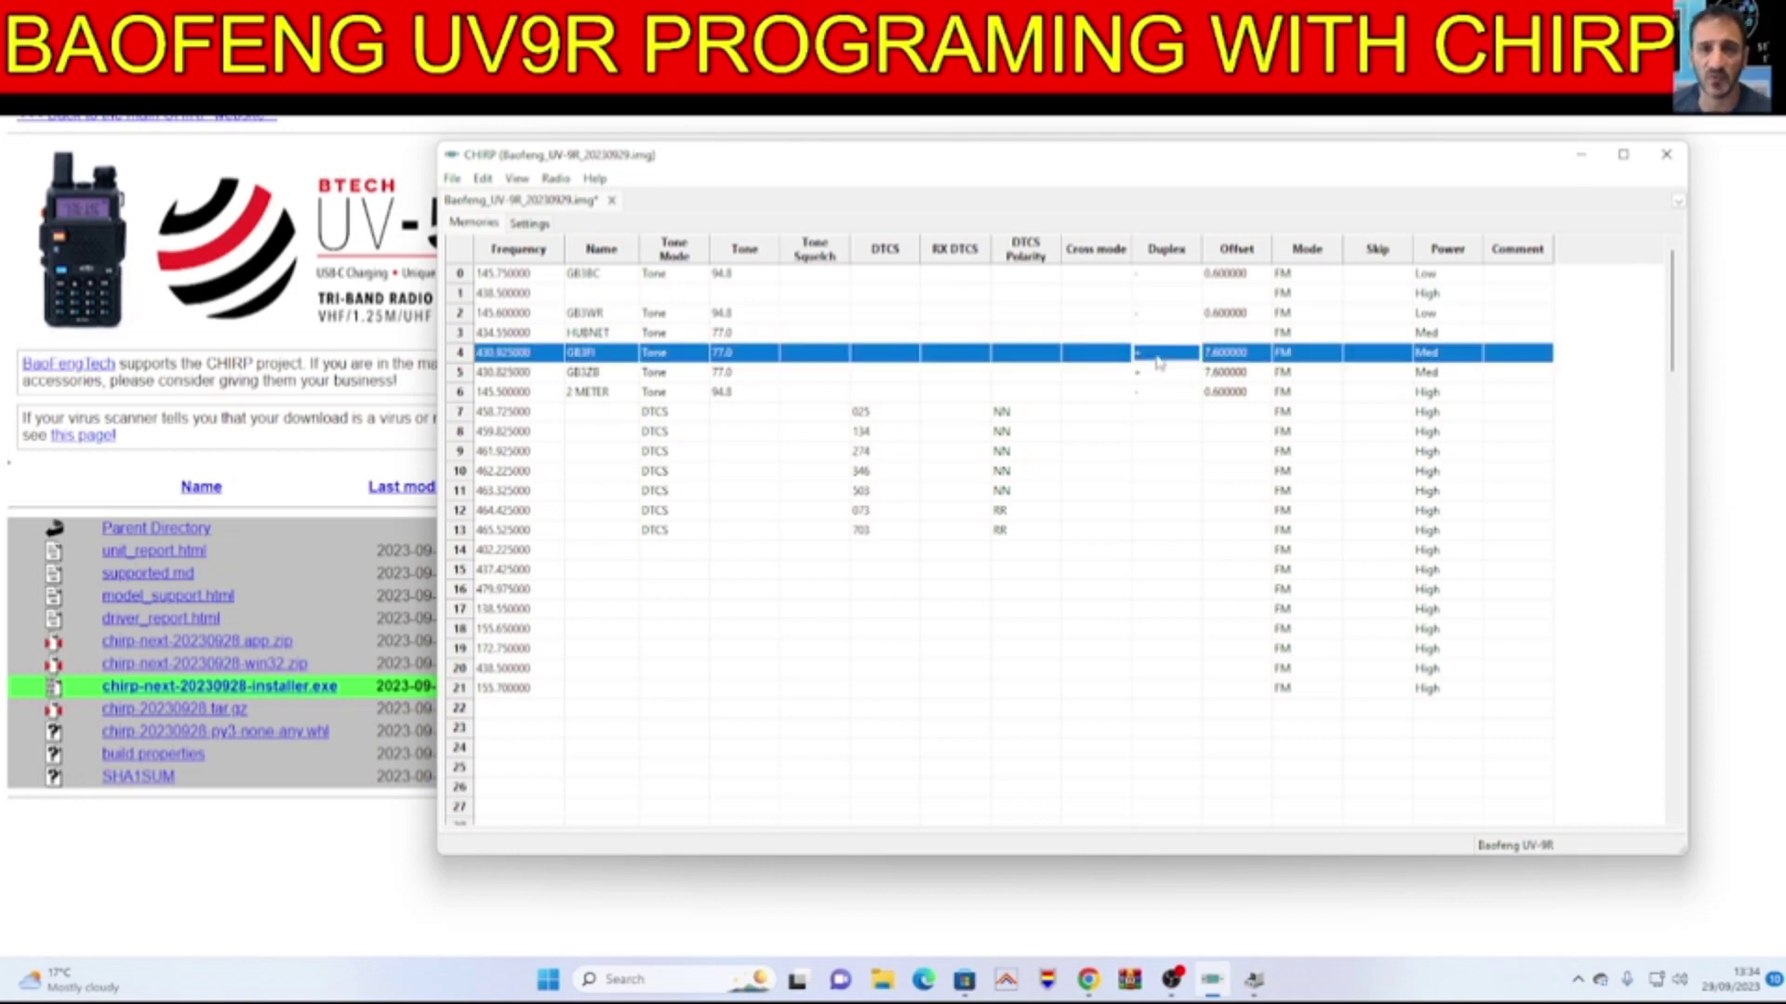
{"action": "left_click", "coordinate": [1147, 353]}
{"action": "left_click", "coordinate": [1195, 357]}
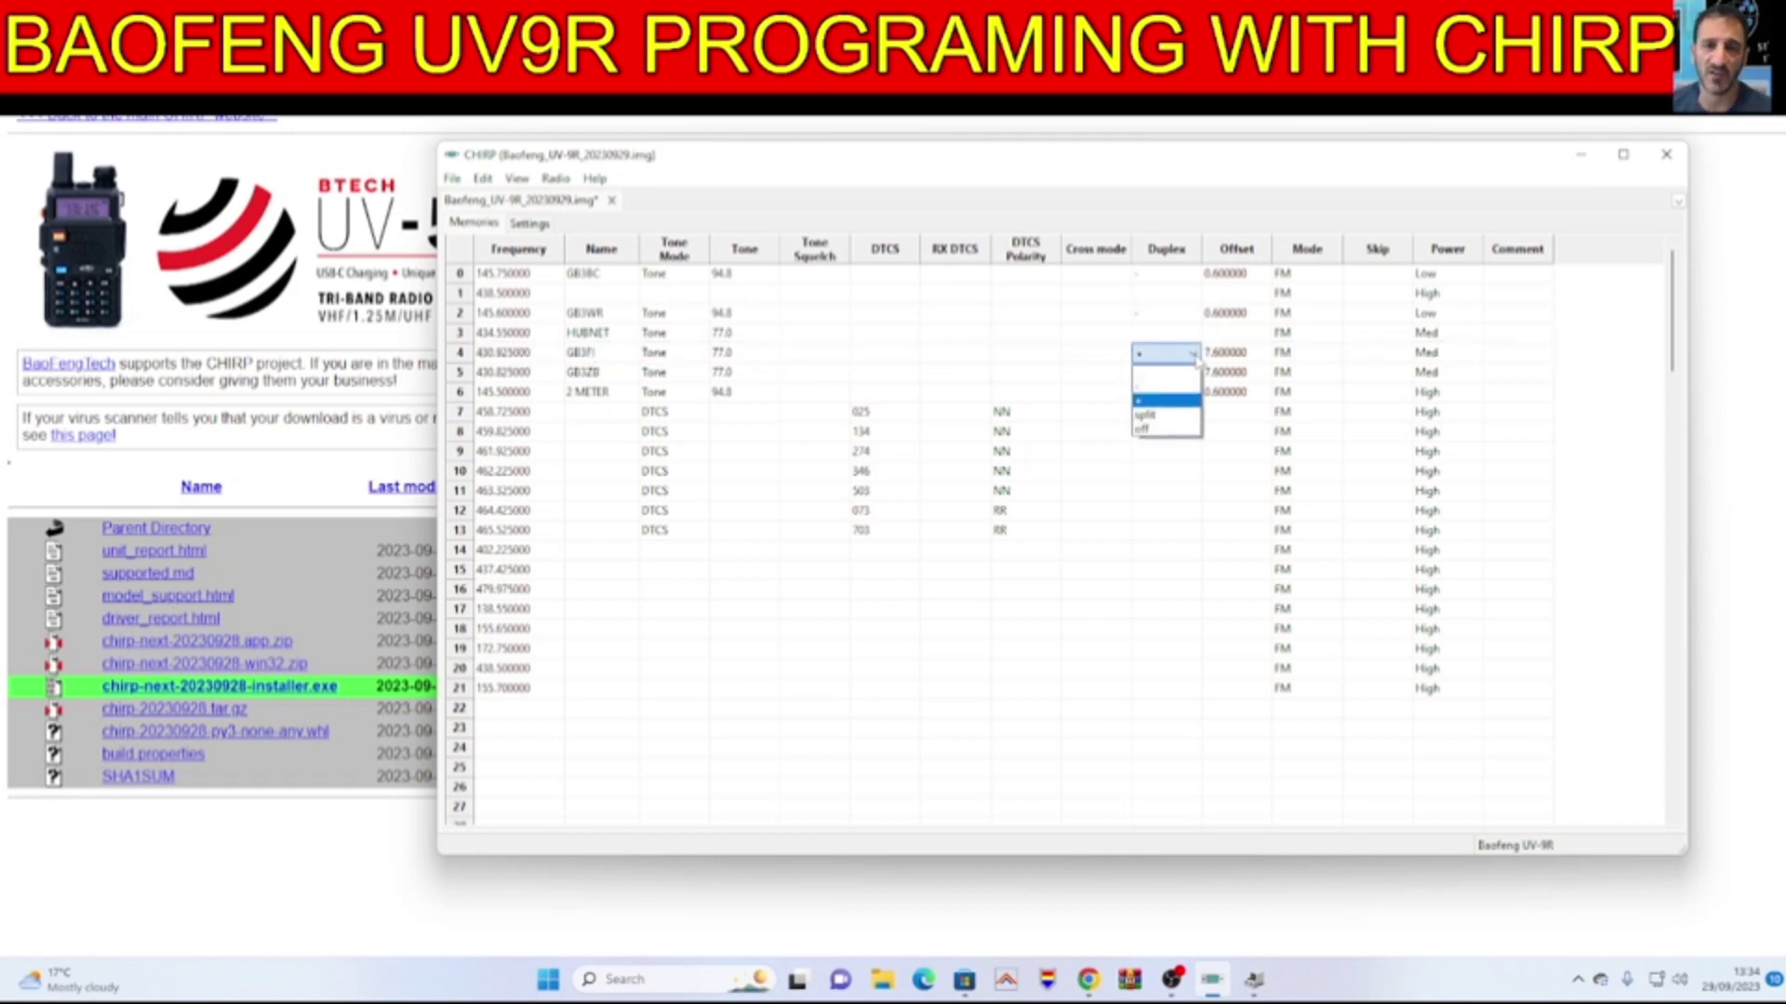
{"action": "left_click", "coordinate": [1196, 360]}
{"action": "left_click", "coordinate": [1167, 690]}
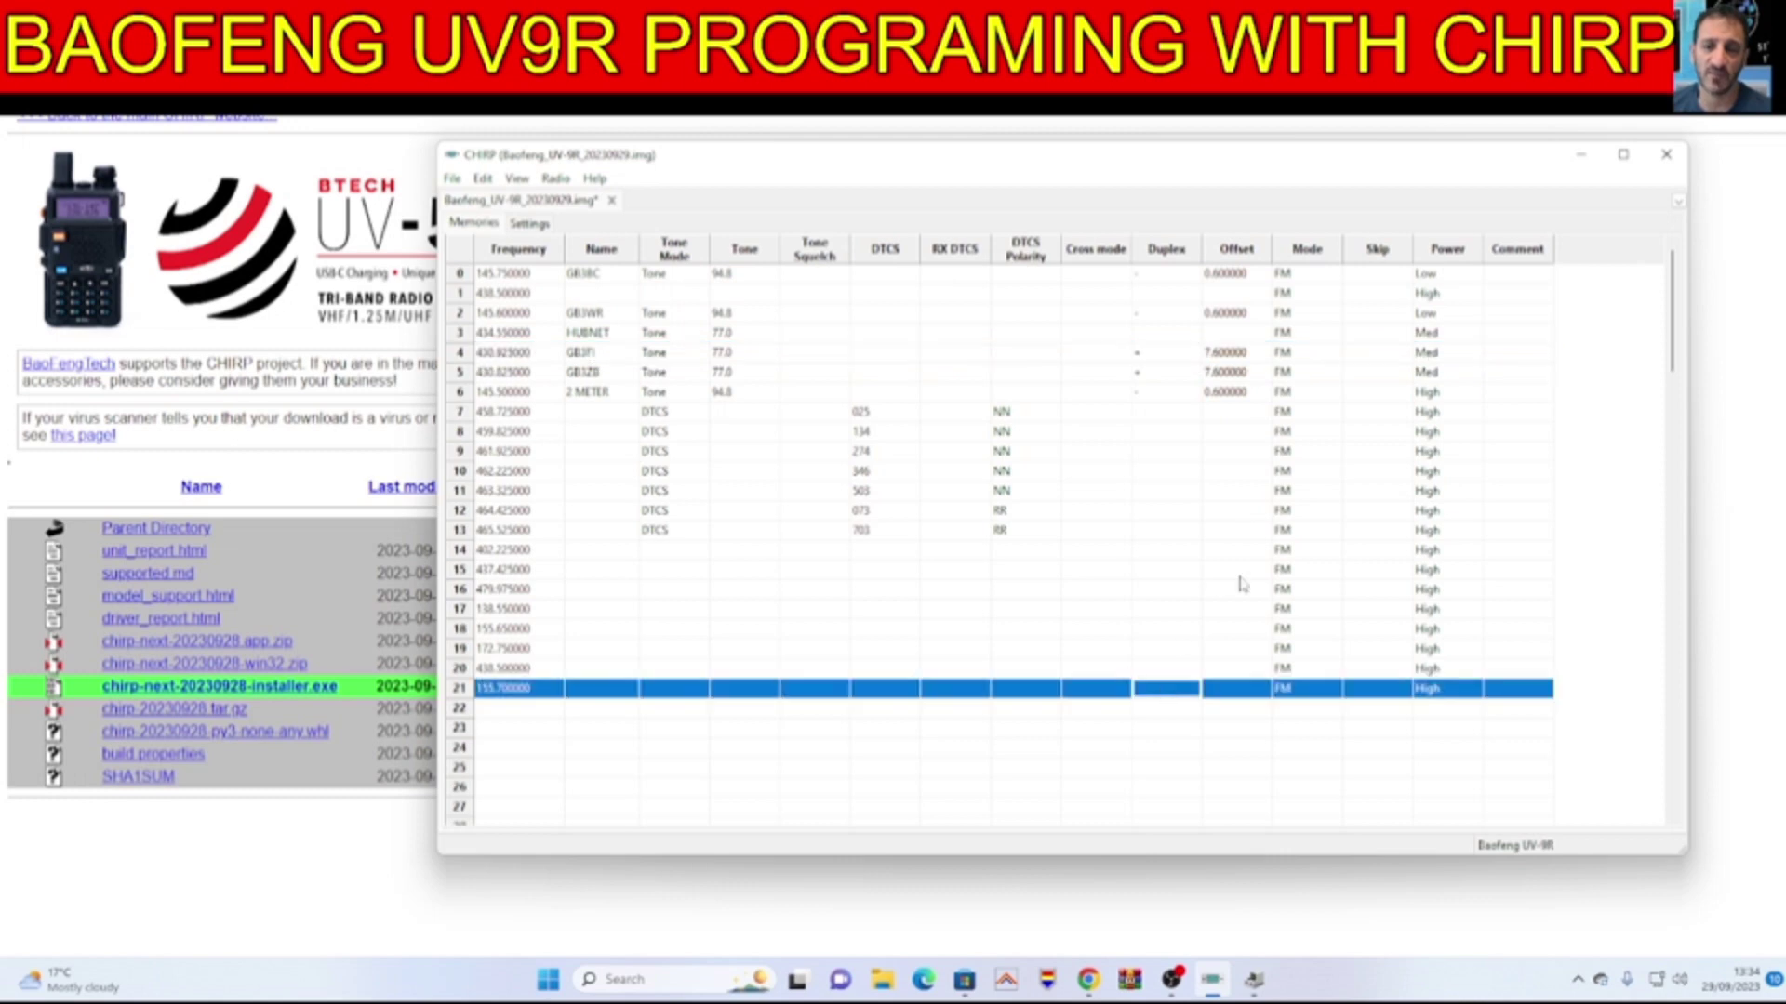
Add the comment HELLO to channel 3.
{"action": "left_click", "coordinate": [1511, 342]}
{"action": "left_click", "coordinate": [1515, 346]}
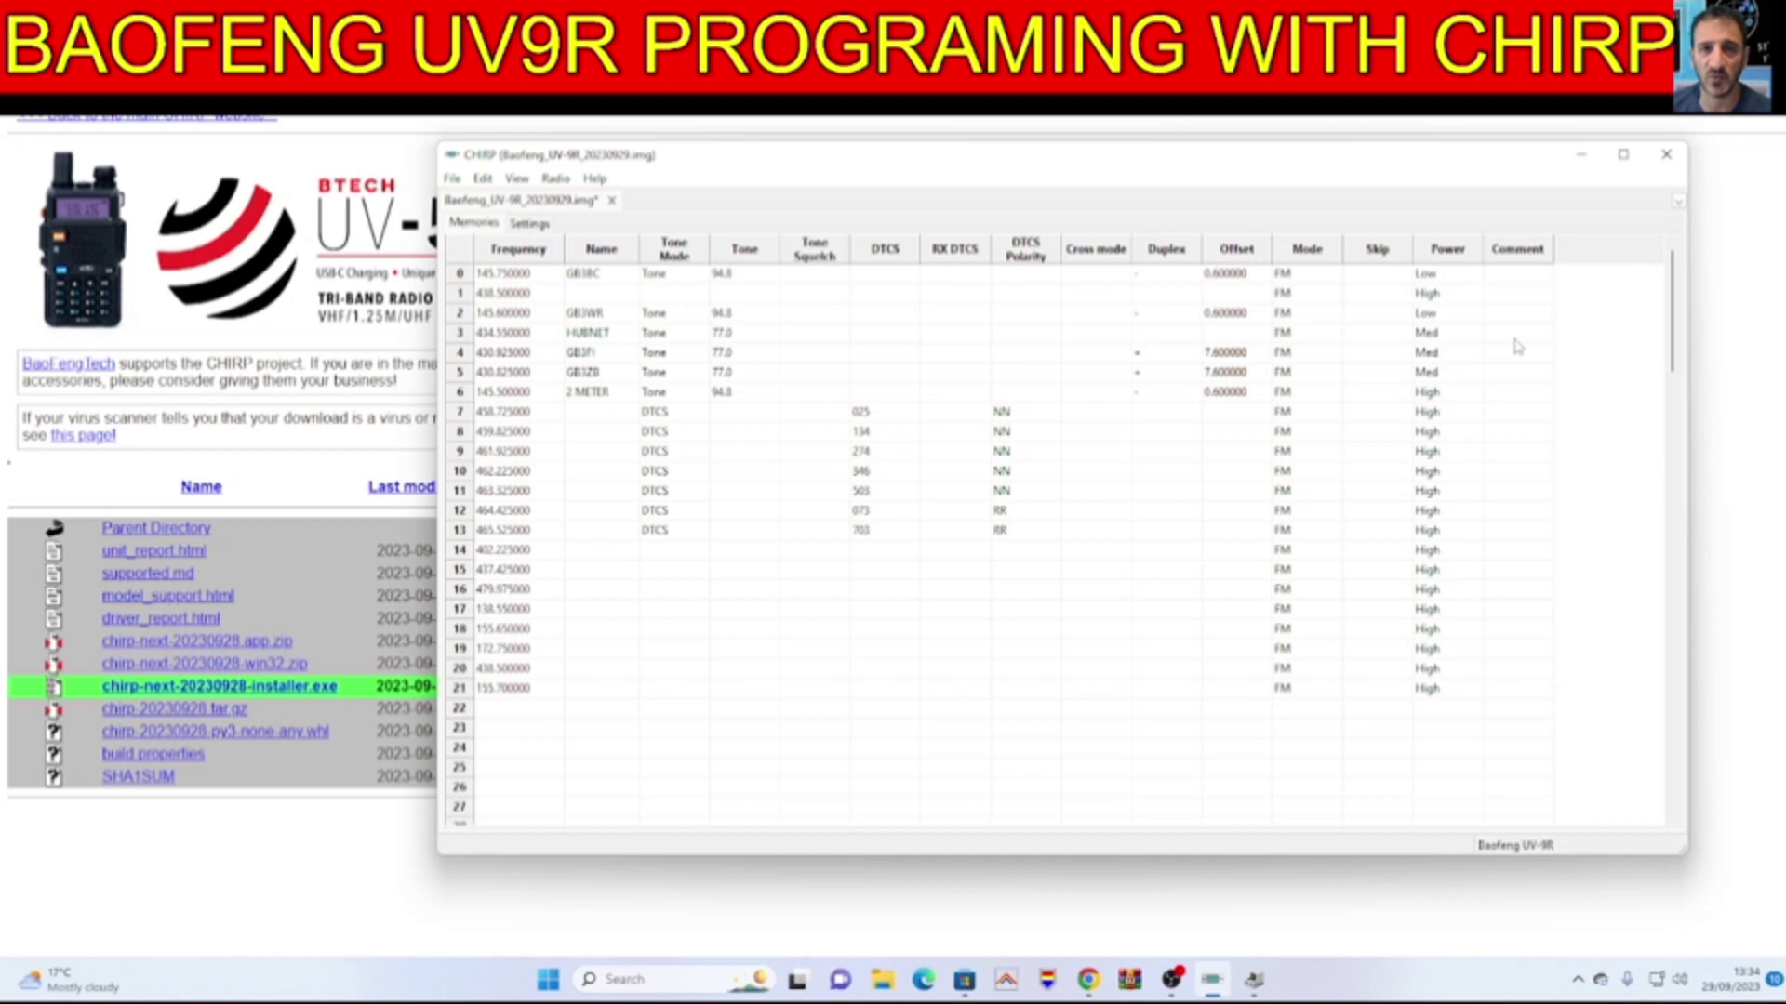
{"action": "type", "text": "HELLO"}
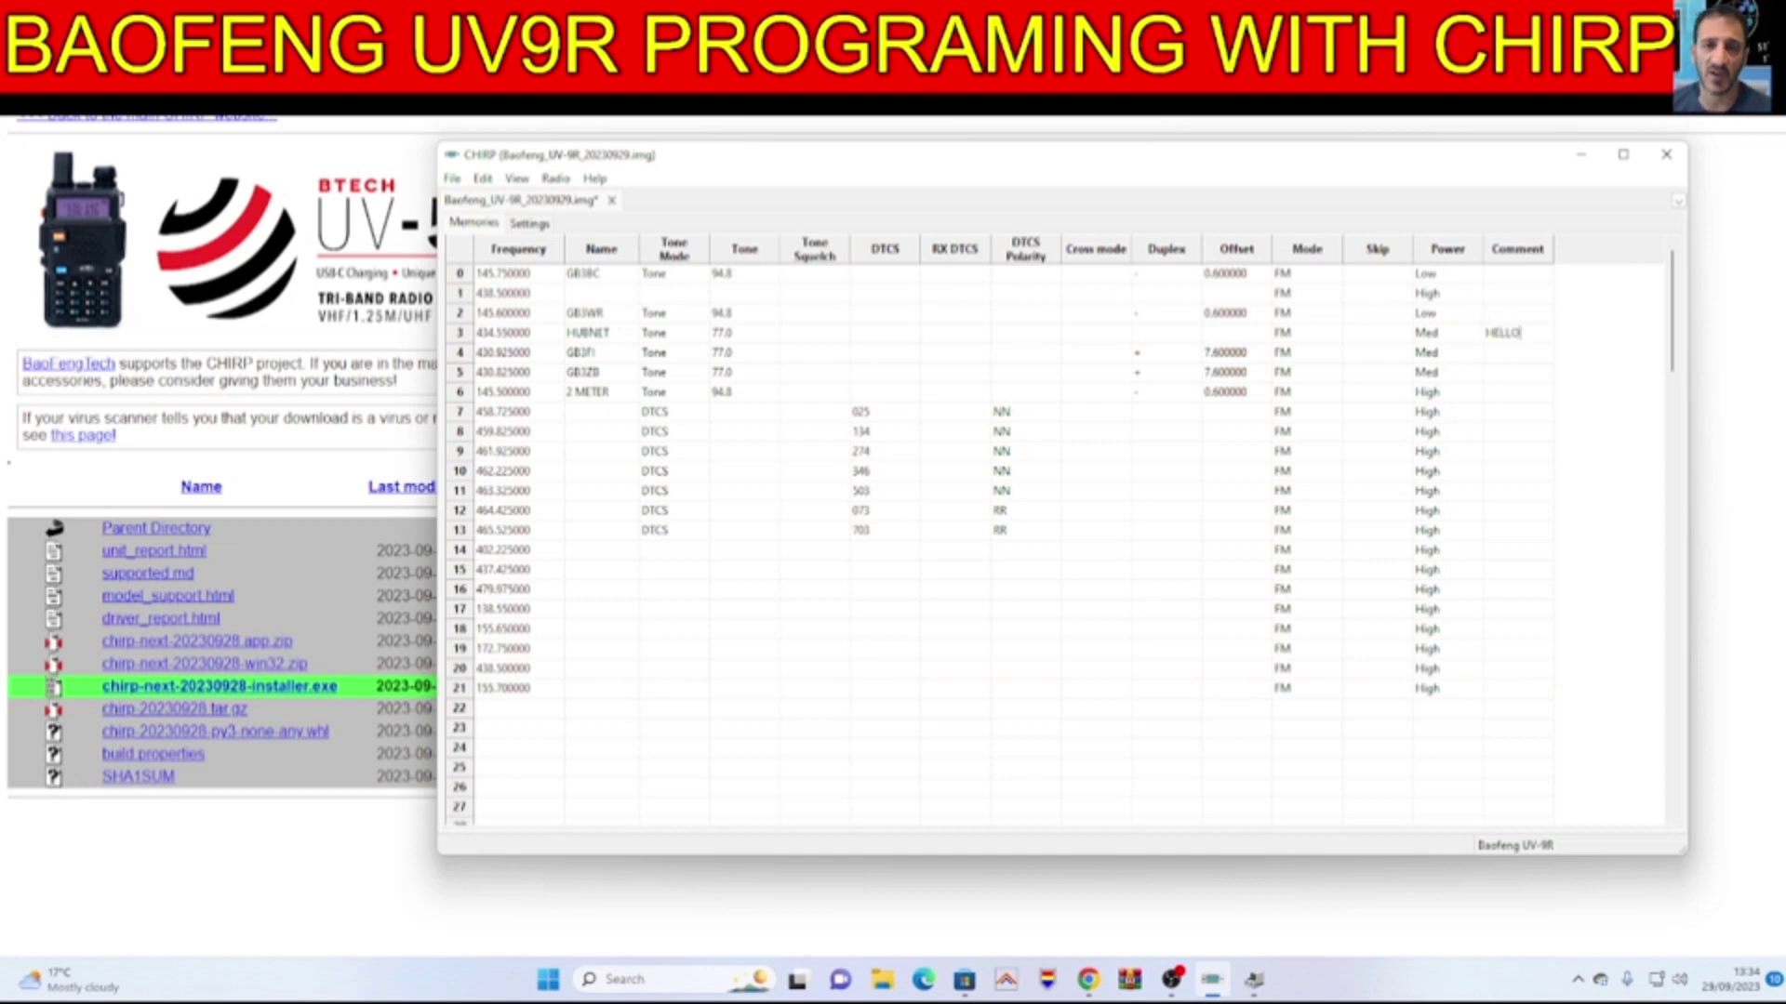
{"action": "left_click", "coordinate": [1373, 411]}
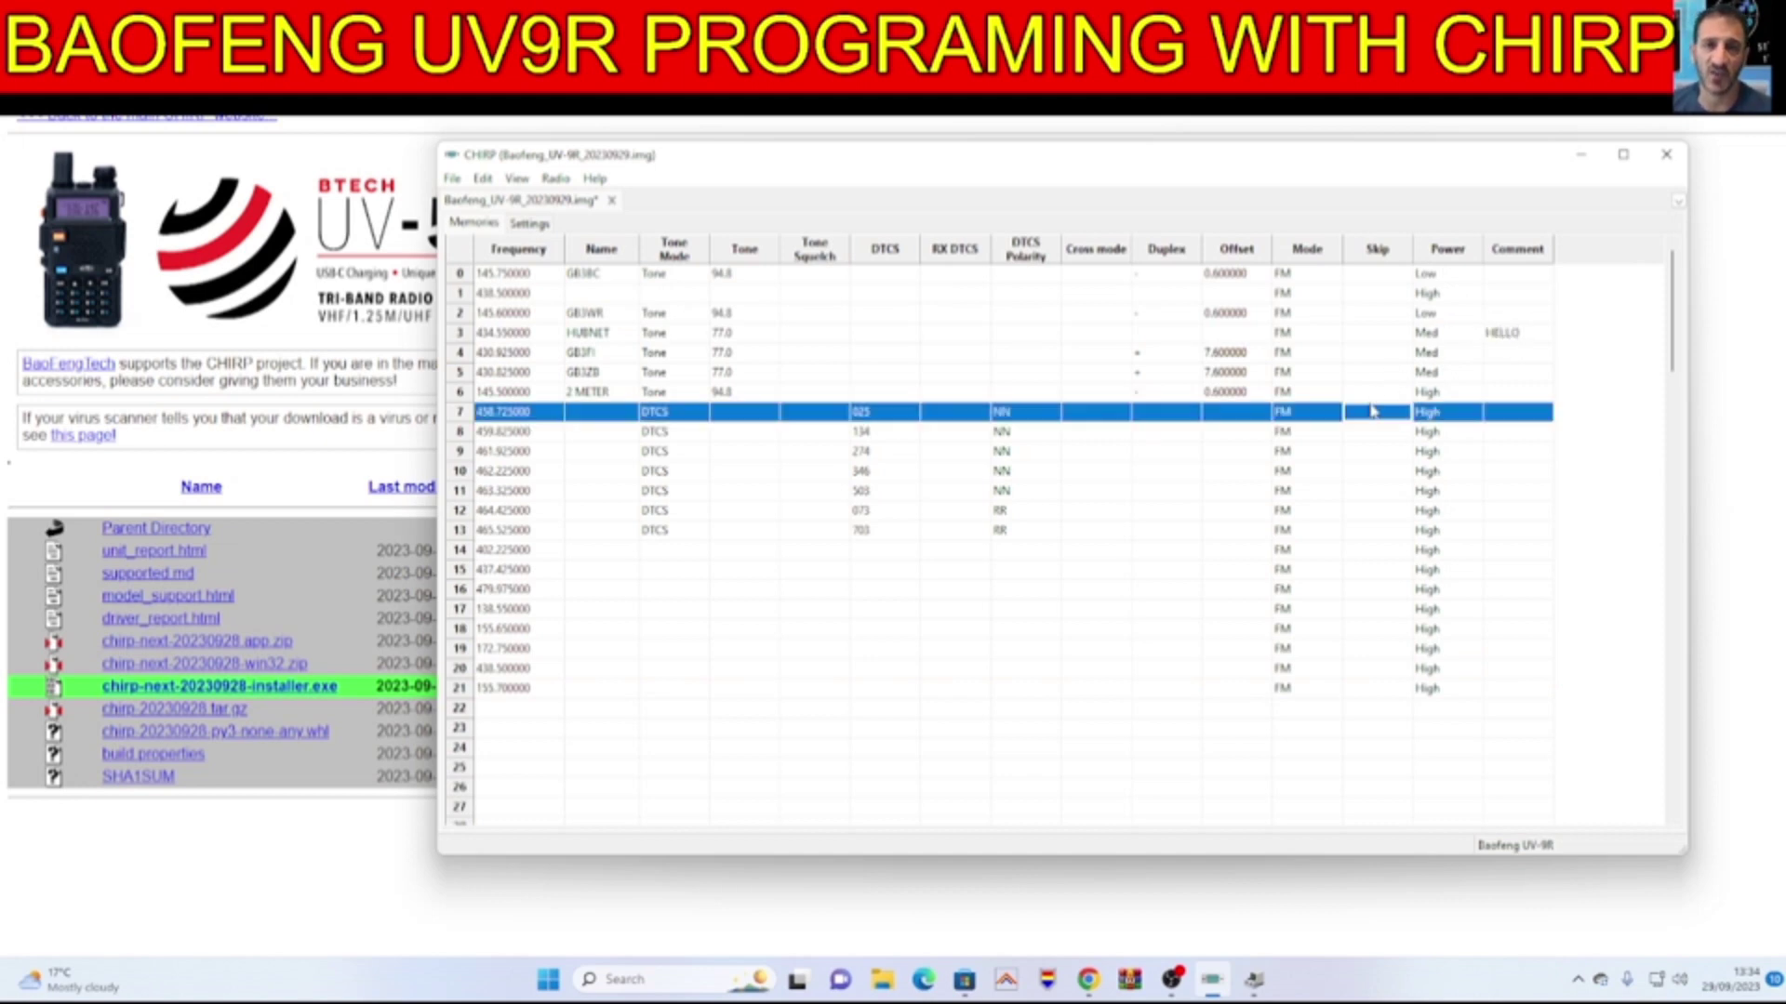
Open the radio settings and review Dual Watch, Beep, Backlight Timeout and squelch level values.
{"action": "left_click", "coordinate": [544, 224]}
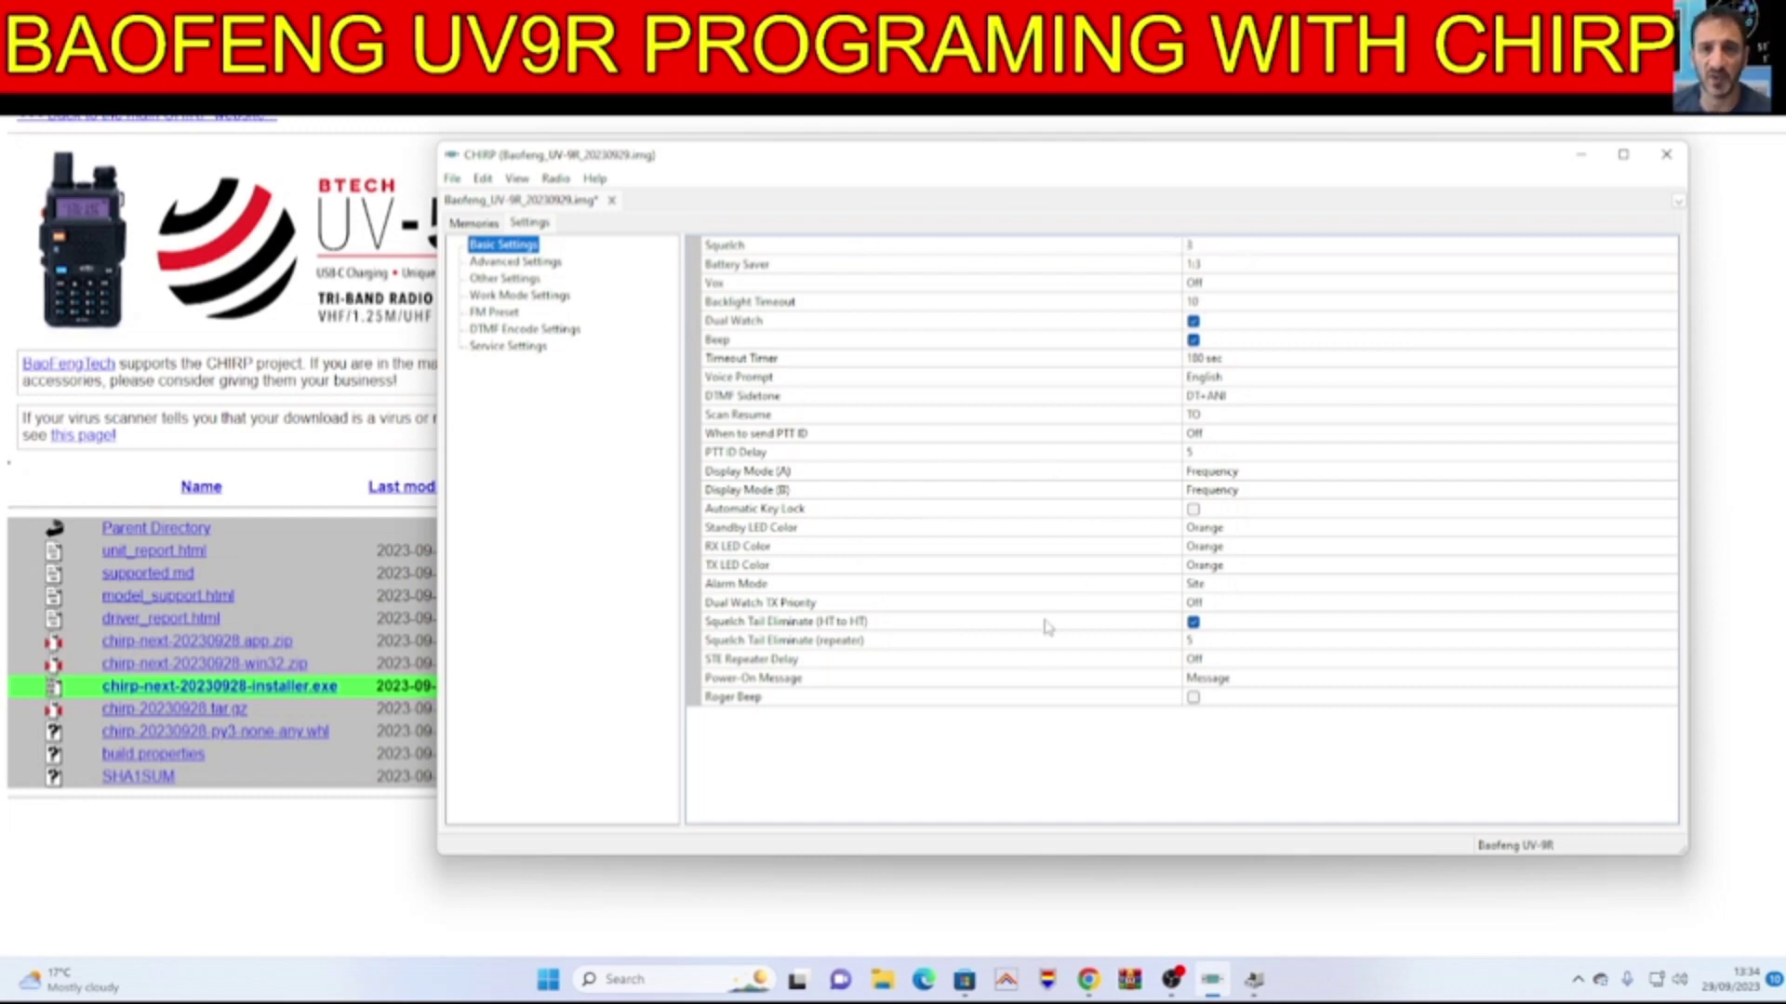
{"action": "left_click", "coordinate": [786, 326]}
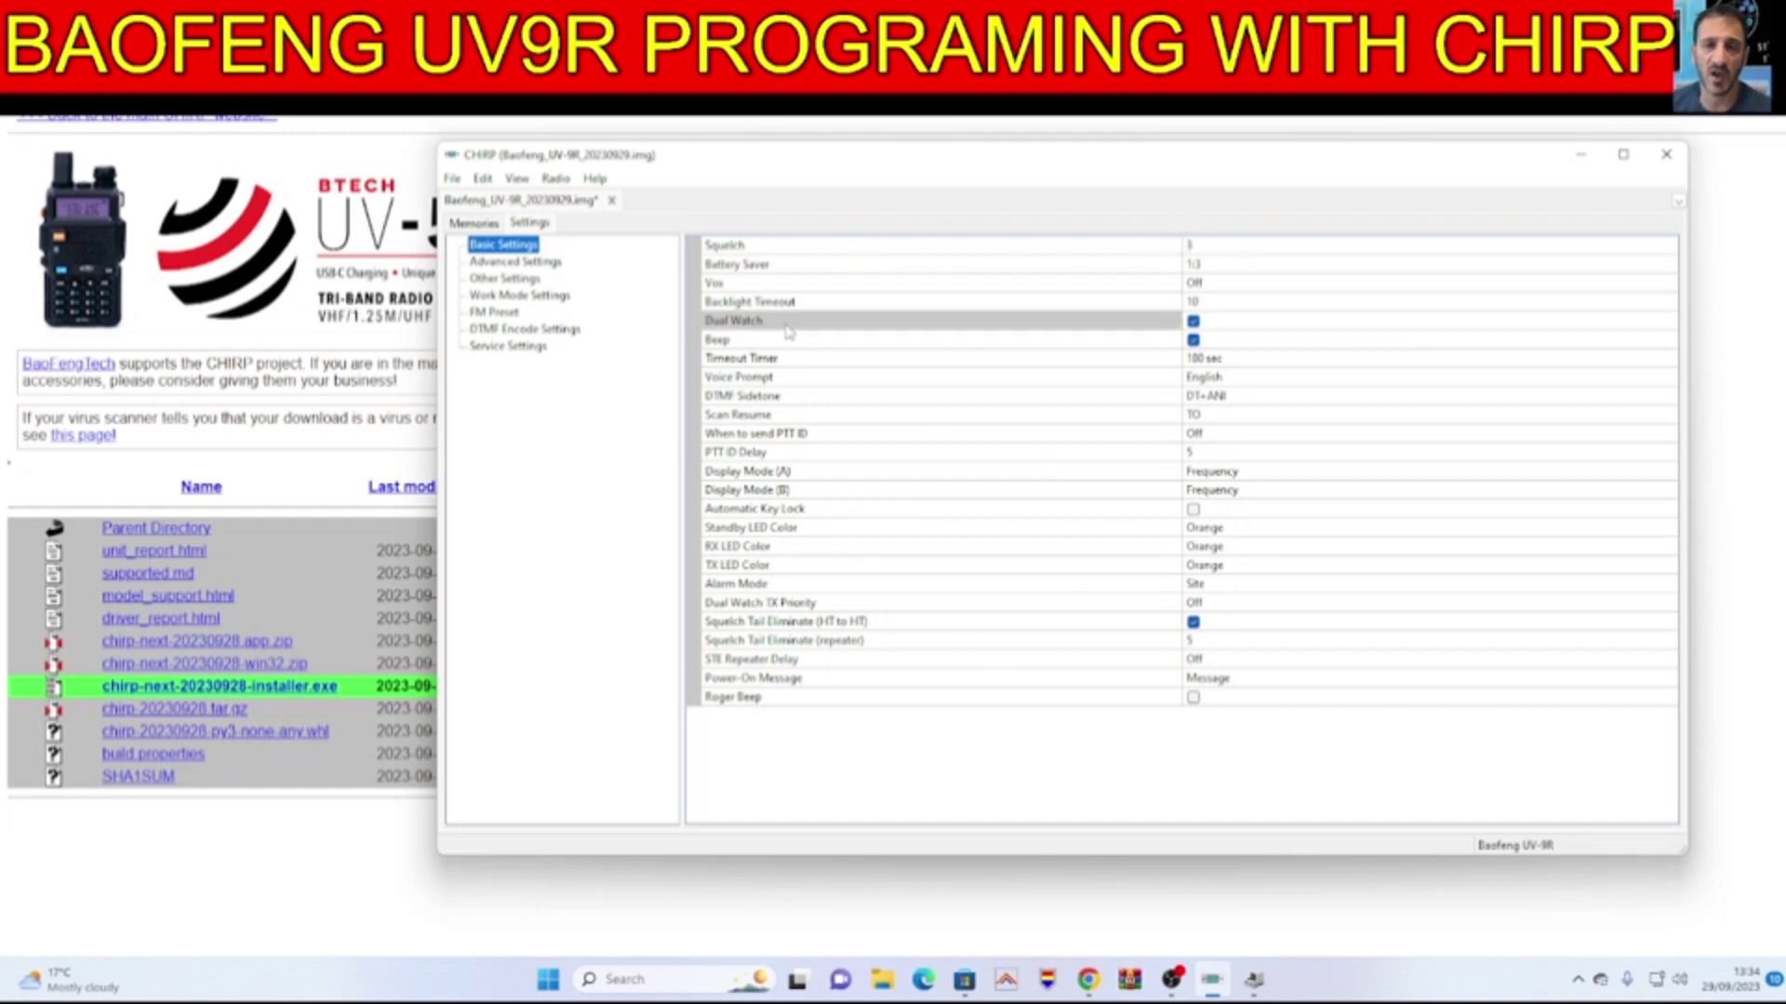
{"action": "left_click", "coordinate": [1194, 322]}
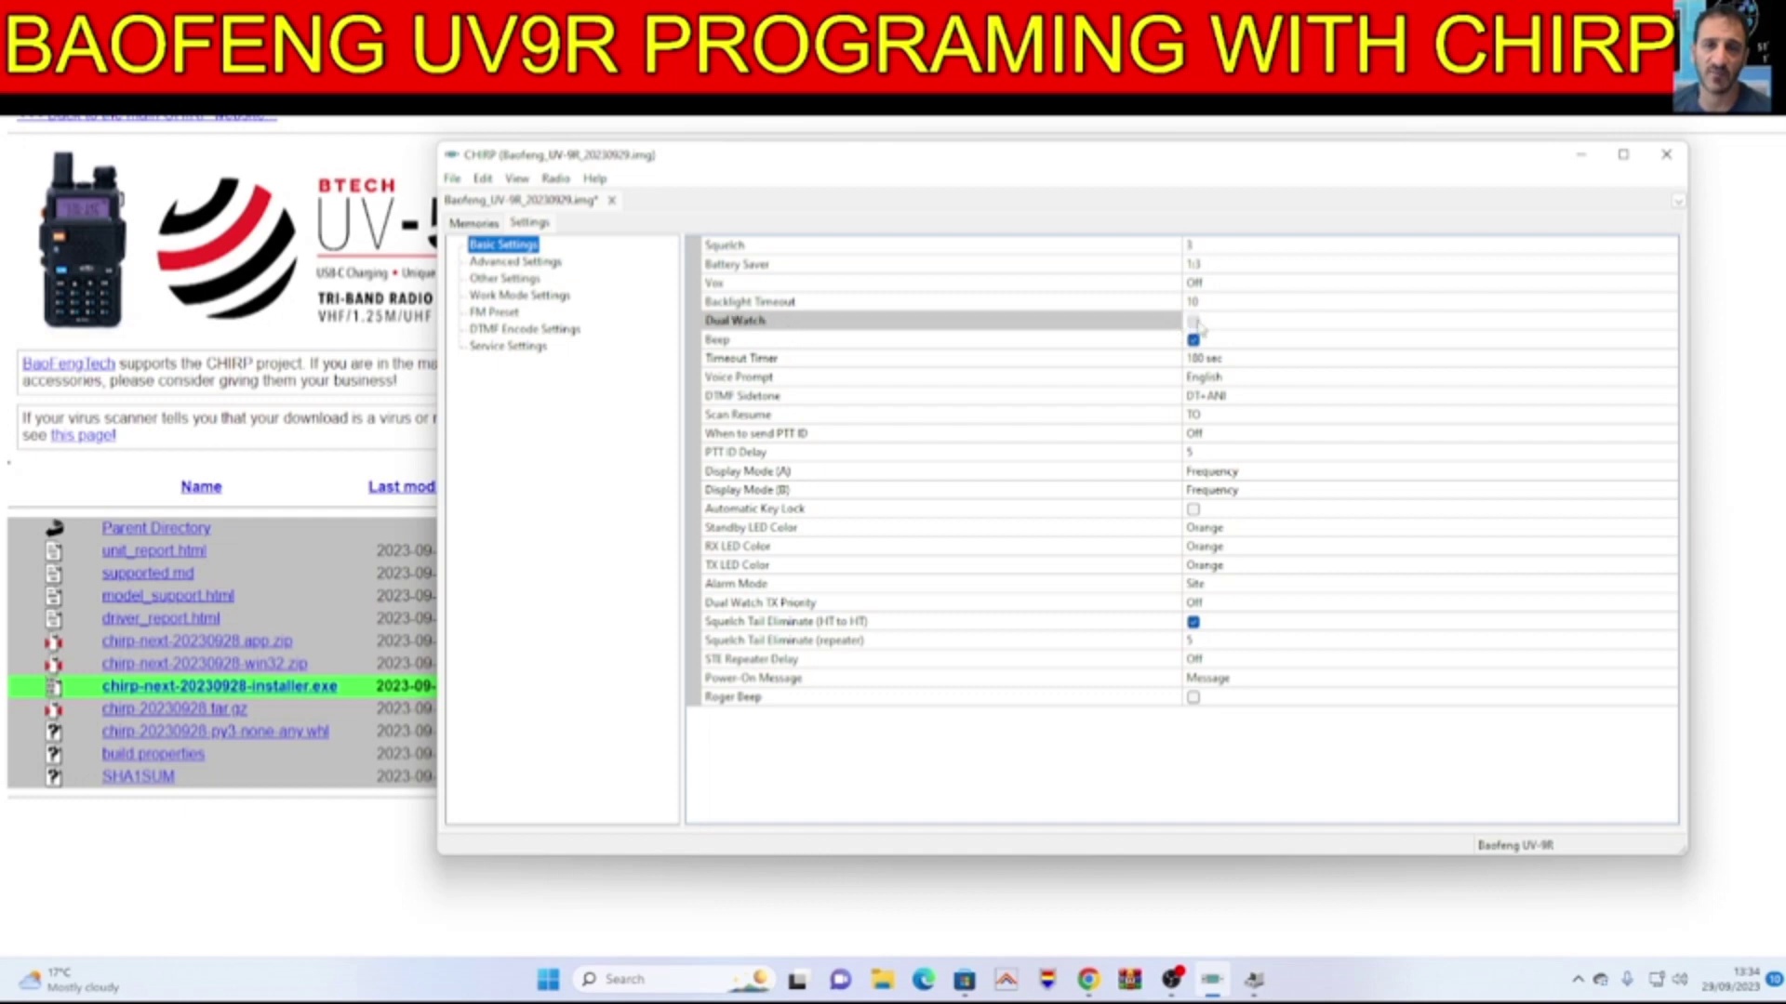
{"action": "left_click", "coordinate": [1193, 322]}
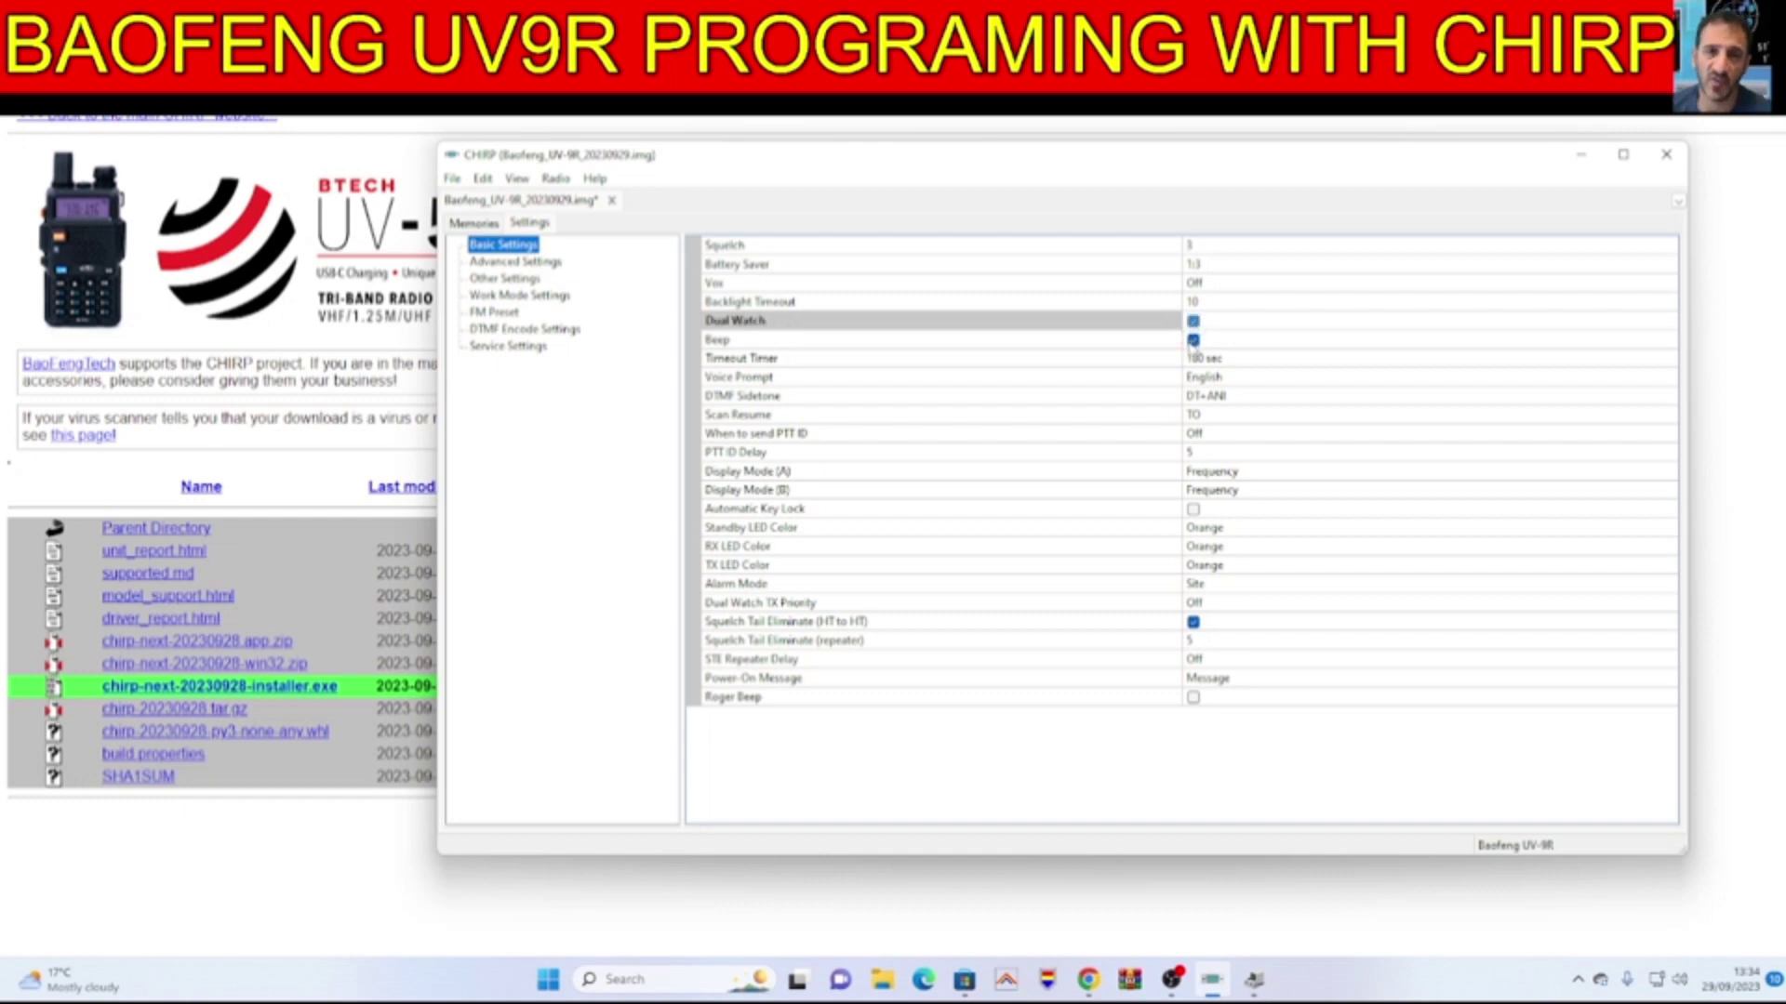
{"action": "left_click", "coordinate": [1193, 340]}
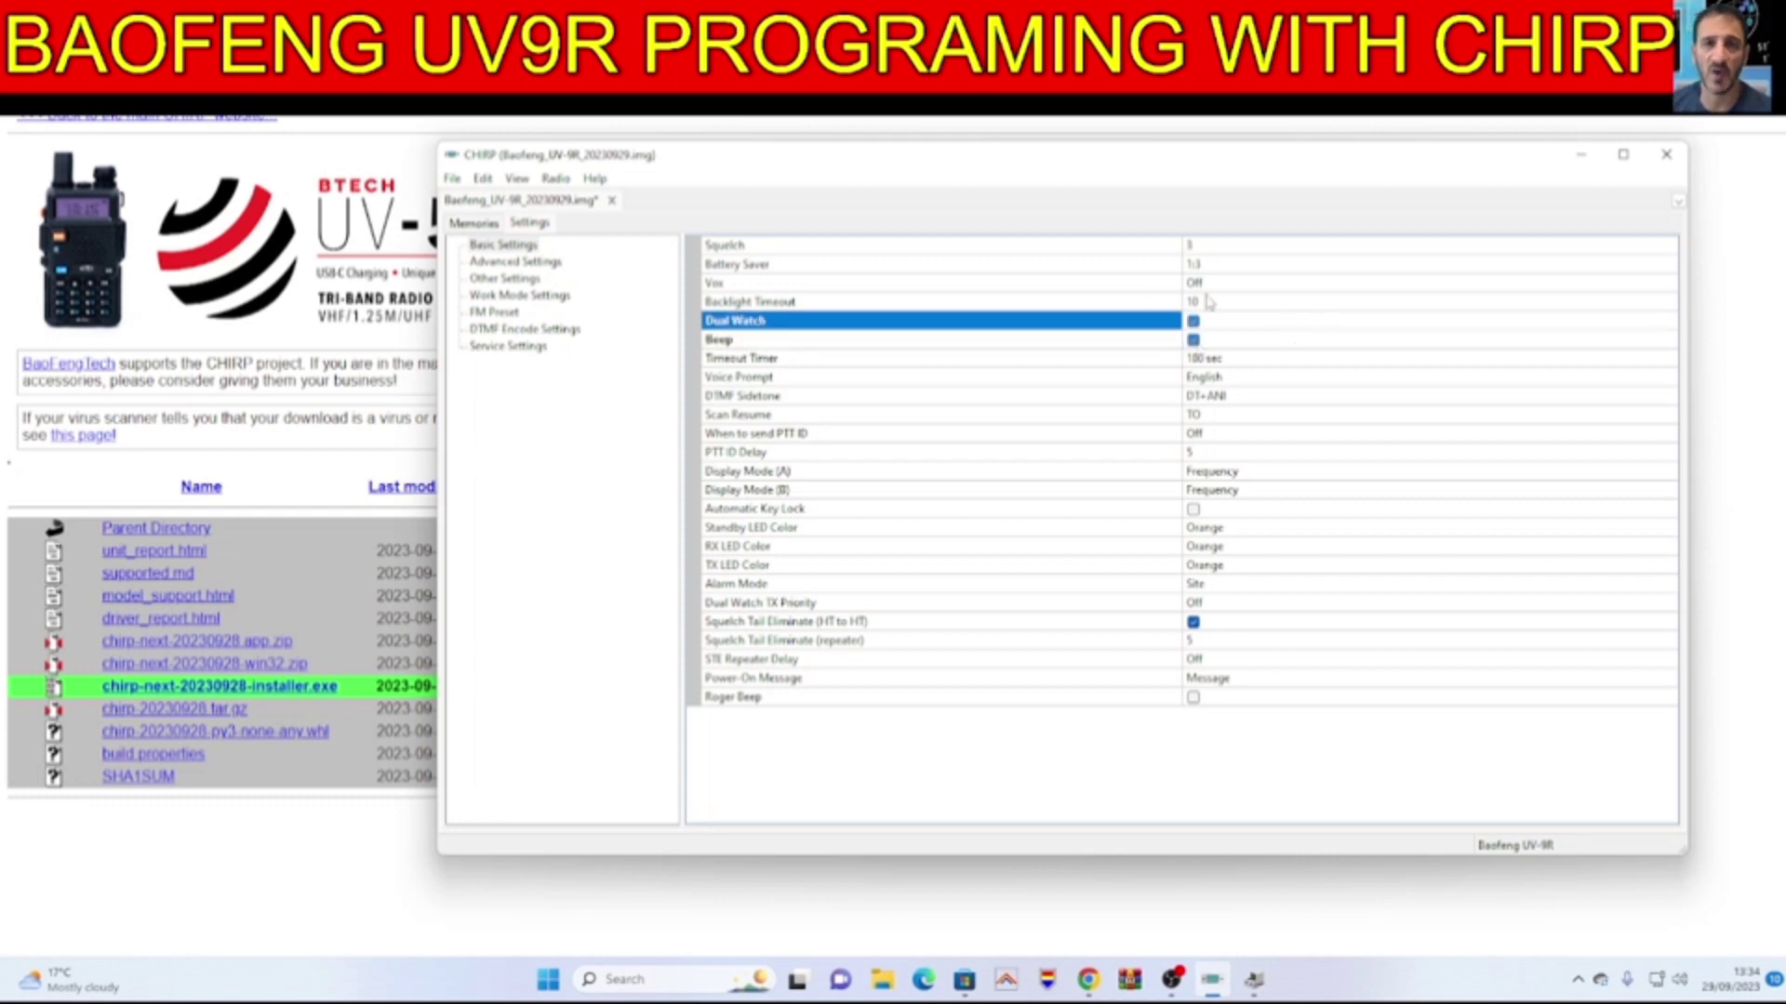
{"action": "left_click", "coordinate": [1215, 305]}
{"action": "left_click", "coordinate": [1214, 305]}
{"action": "left_click", "coordinate": [1215, 305]}
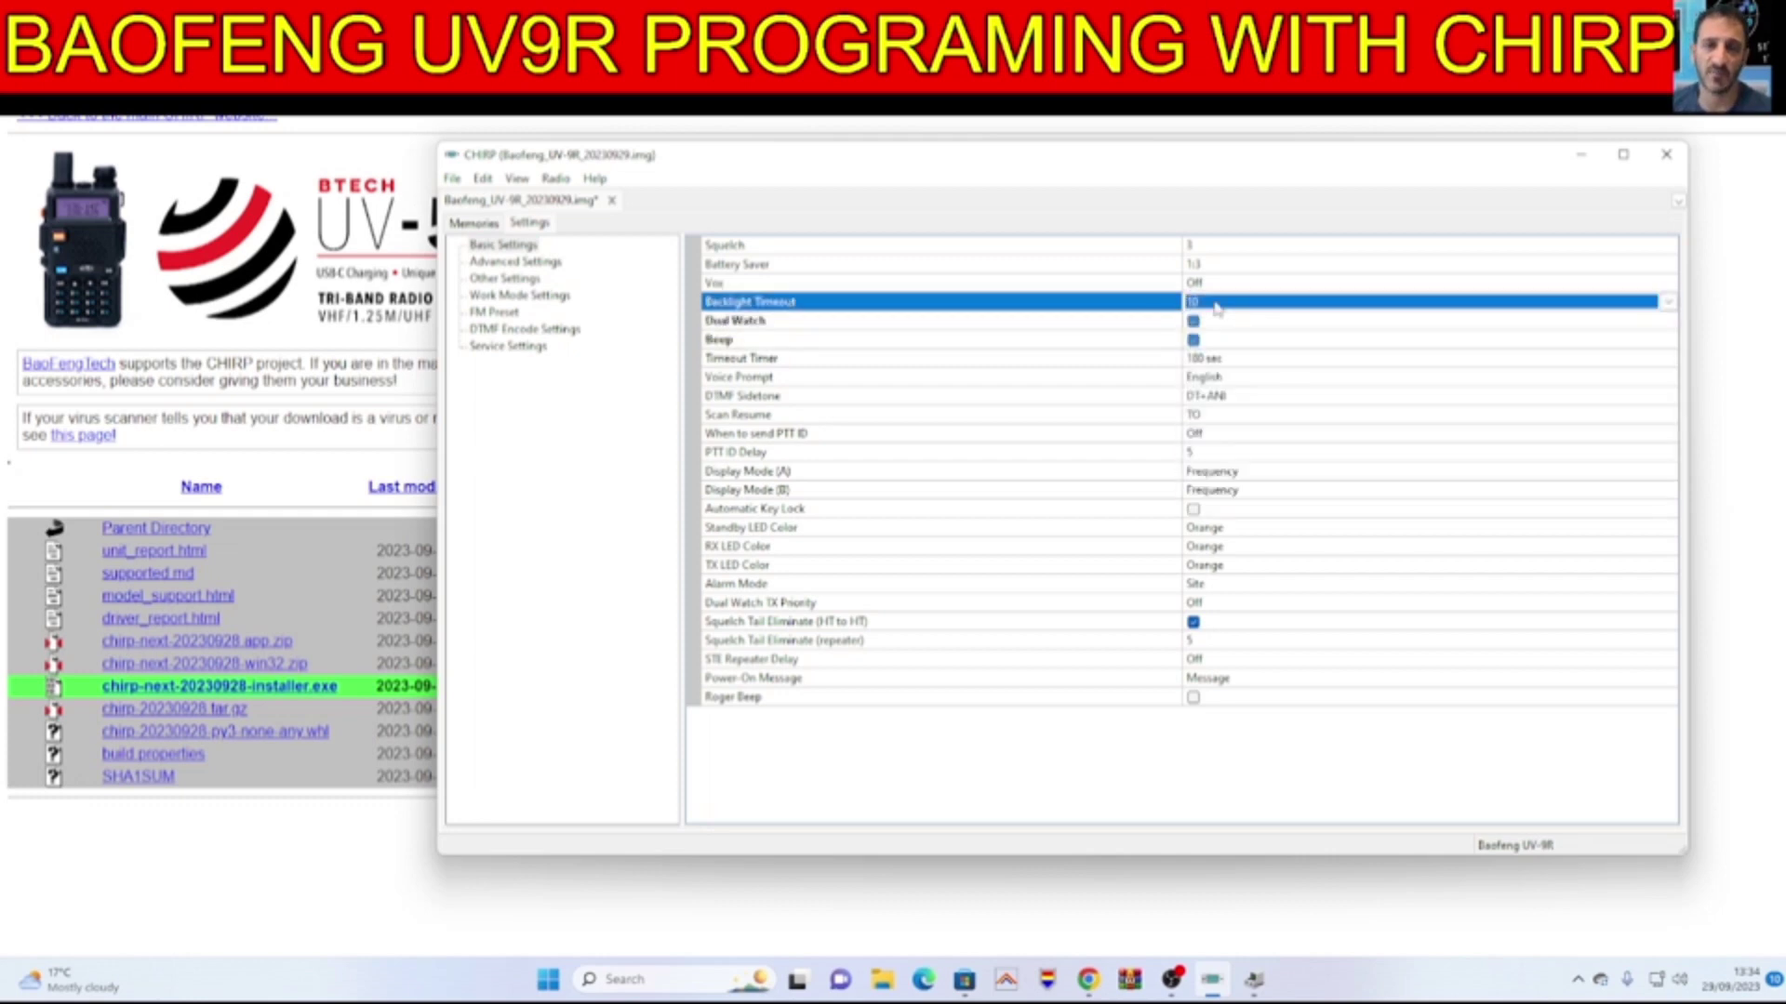
{"action": "left_click", "coordinate": [1204, 257]}
{"action": "left_click", "coordinate": [1203, 257]}
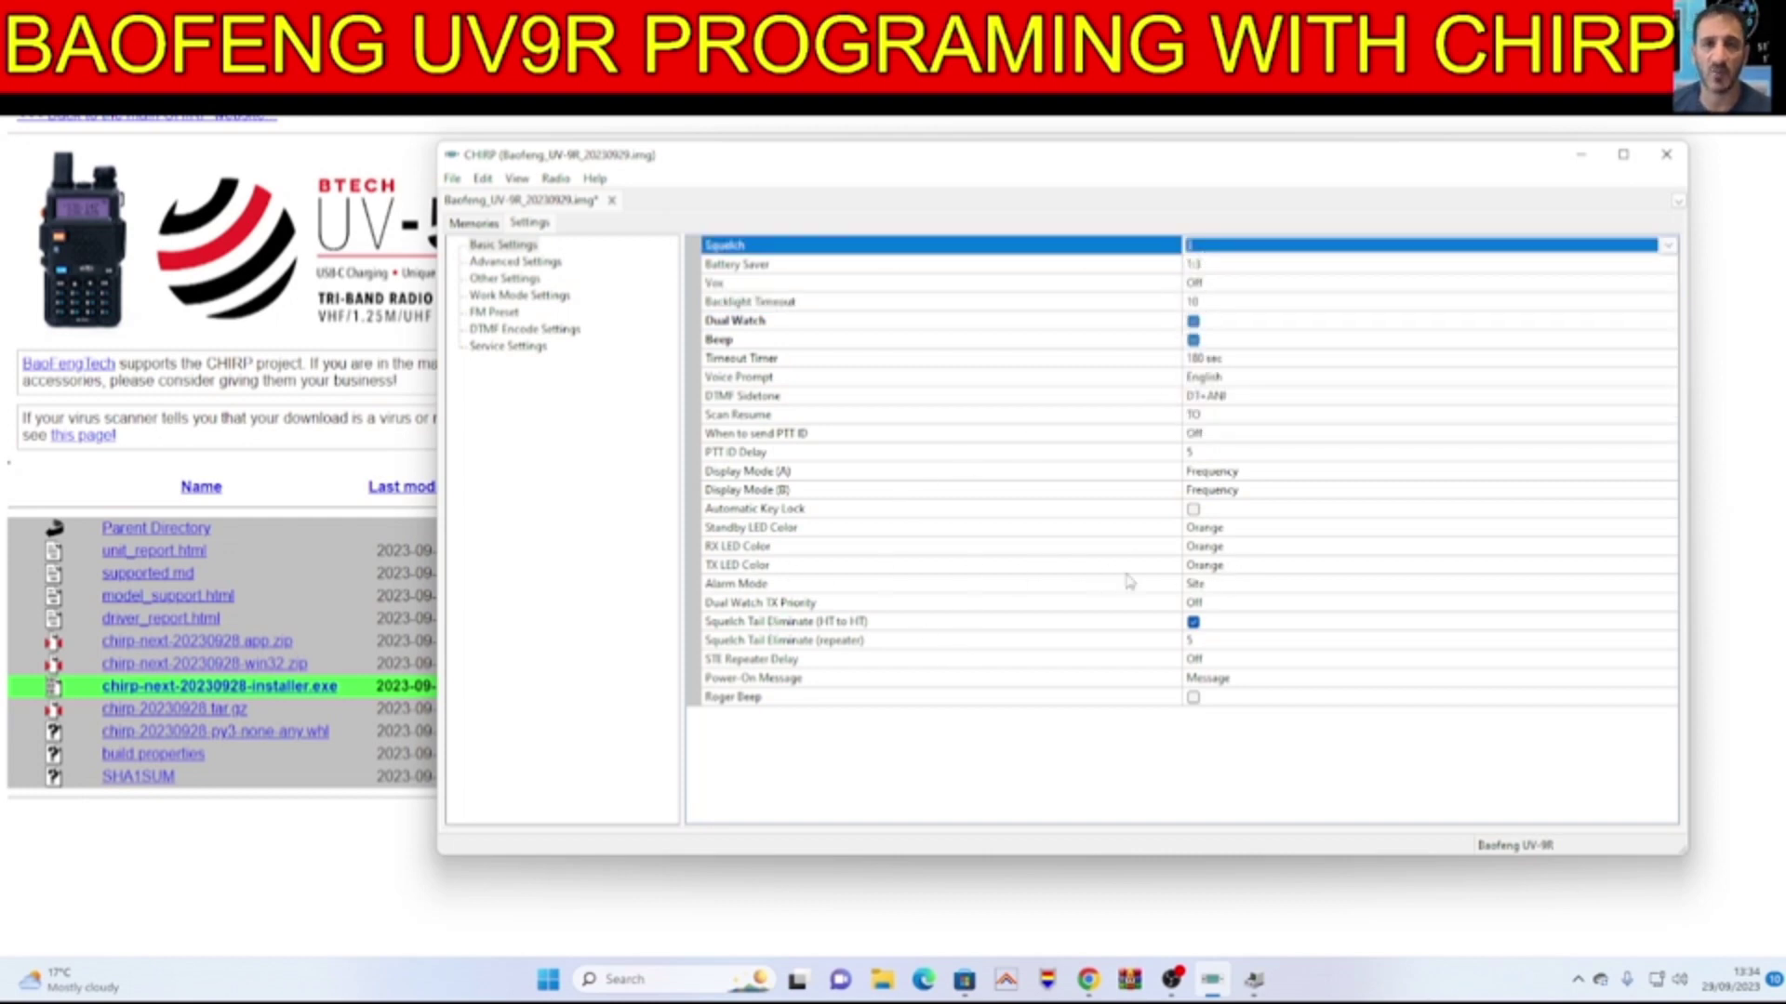
Set the TX, RX and standby LED colours to Blue, then view Advanced Settings.
{"action": "left_click", "coordinate": [1234, 568]}
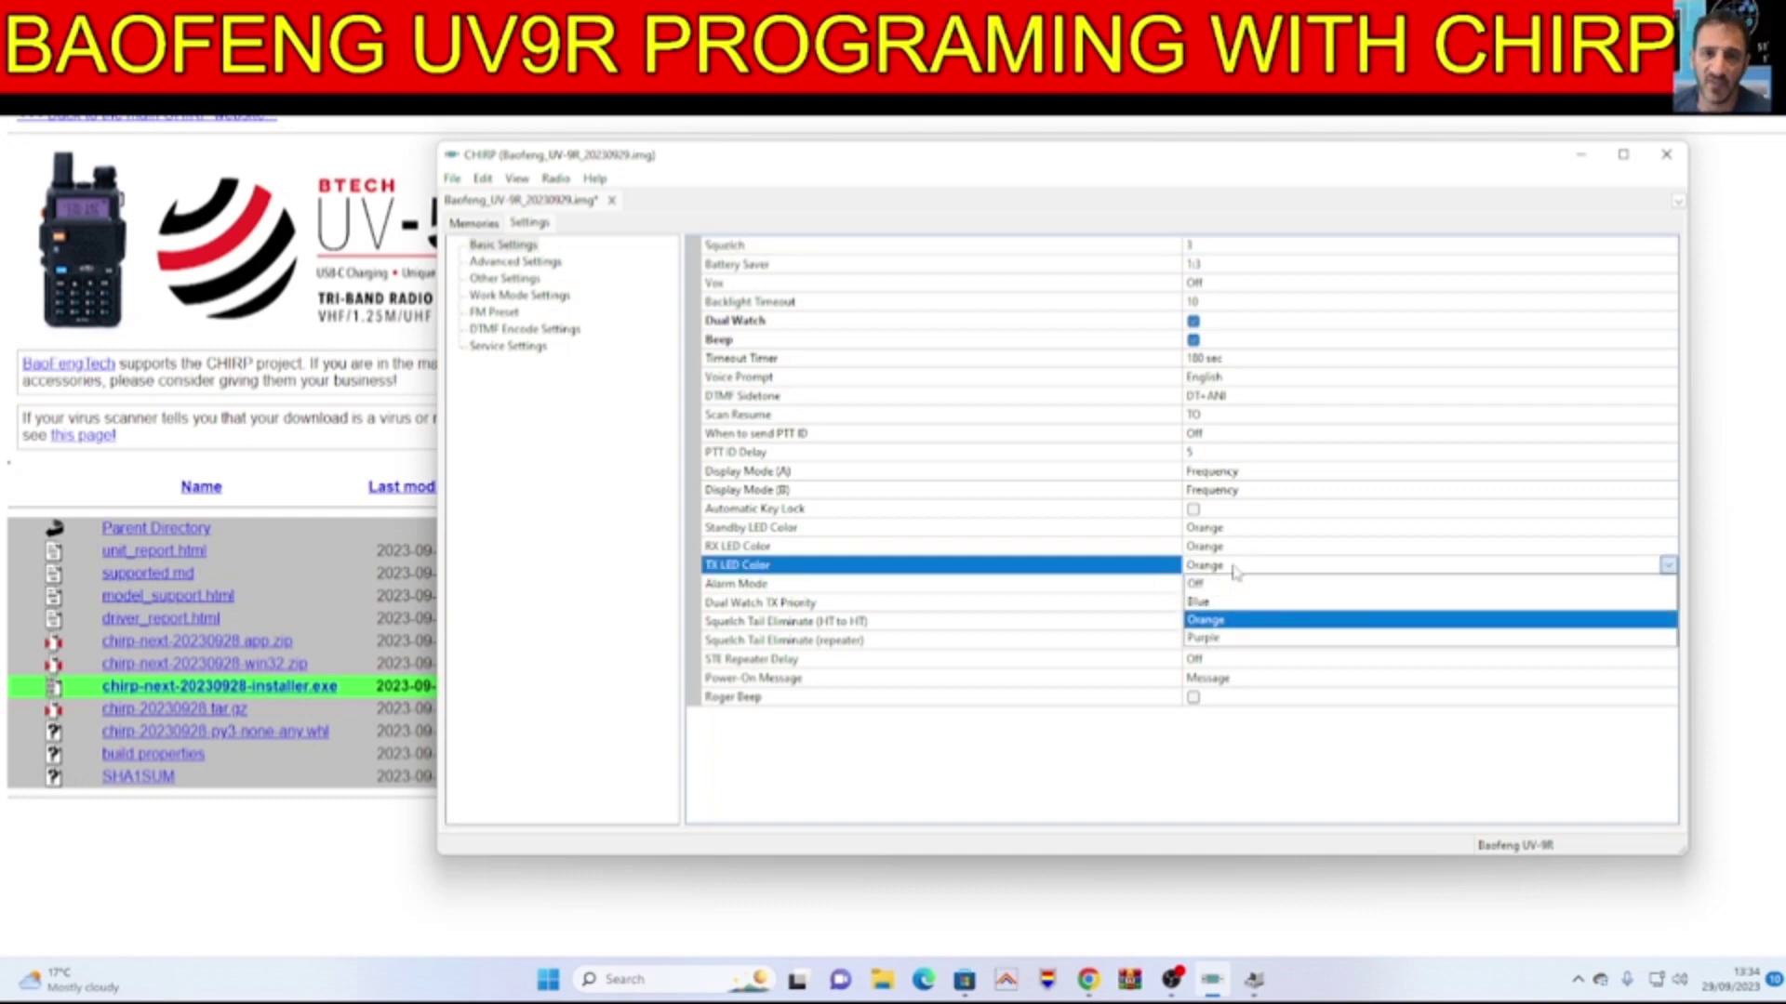
{"action": "left_click", "coordinate": [1236, 571]}
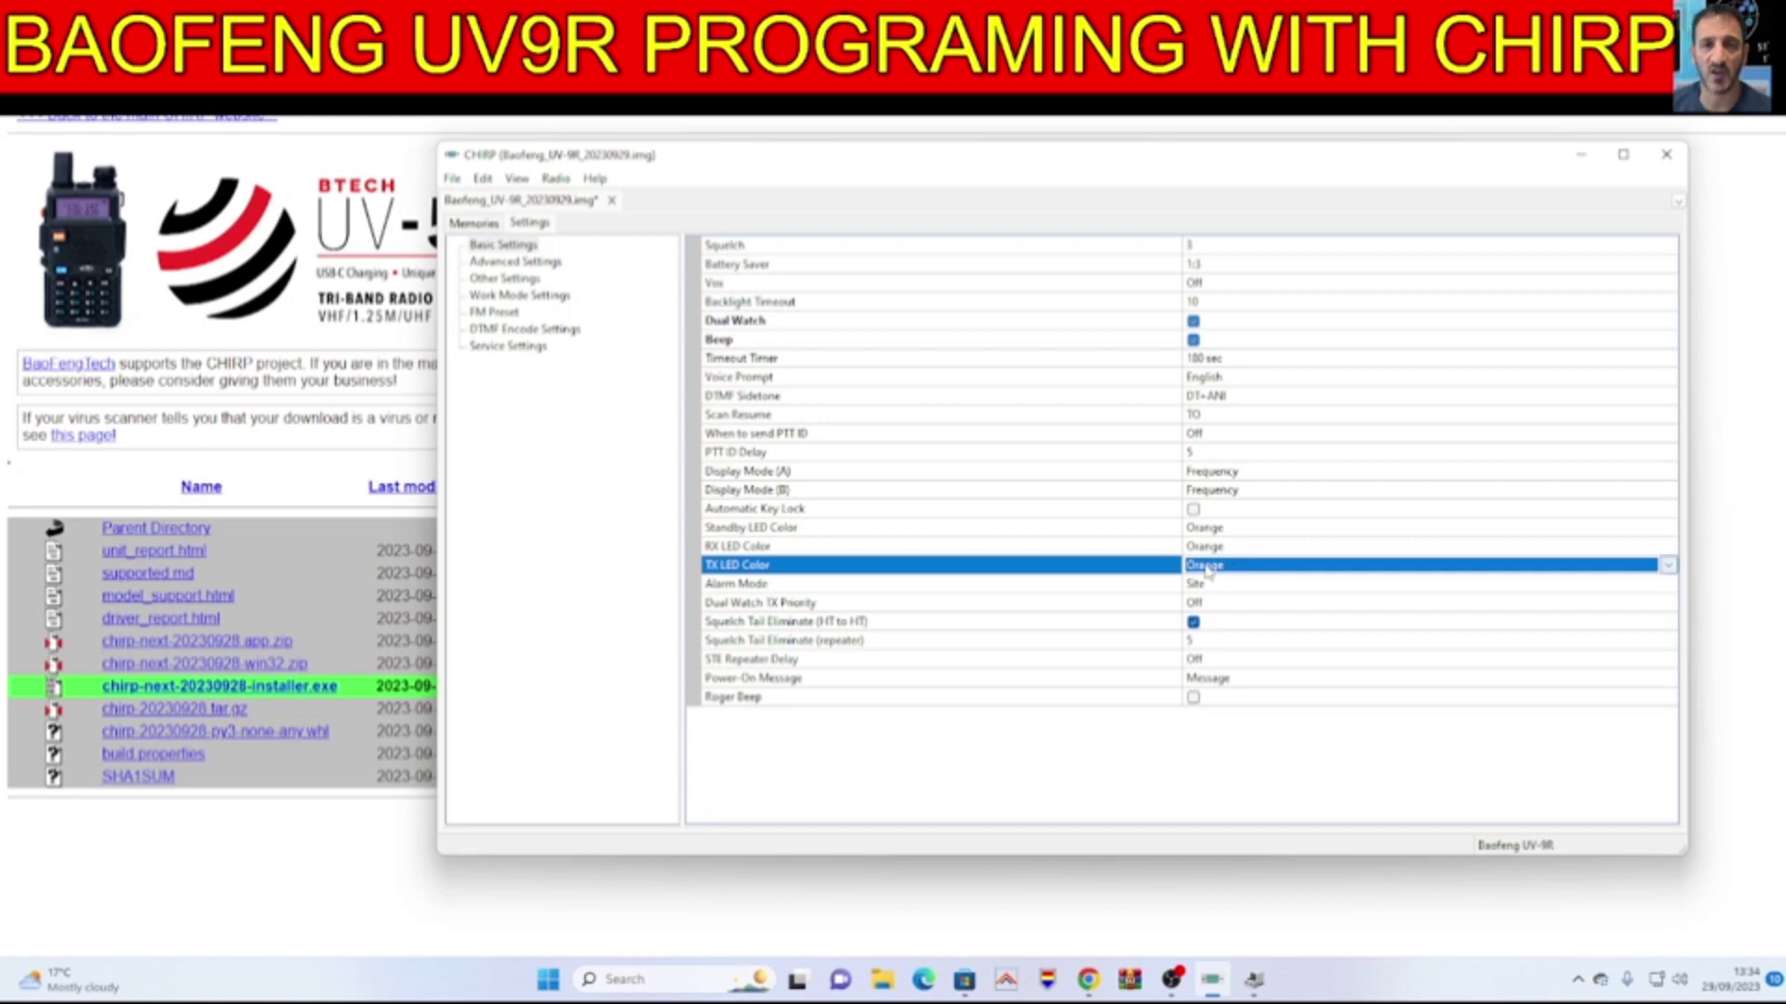
{"action": "left_click", "coordinate": [1207, 569]}
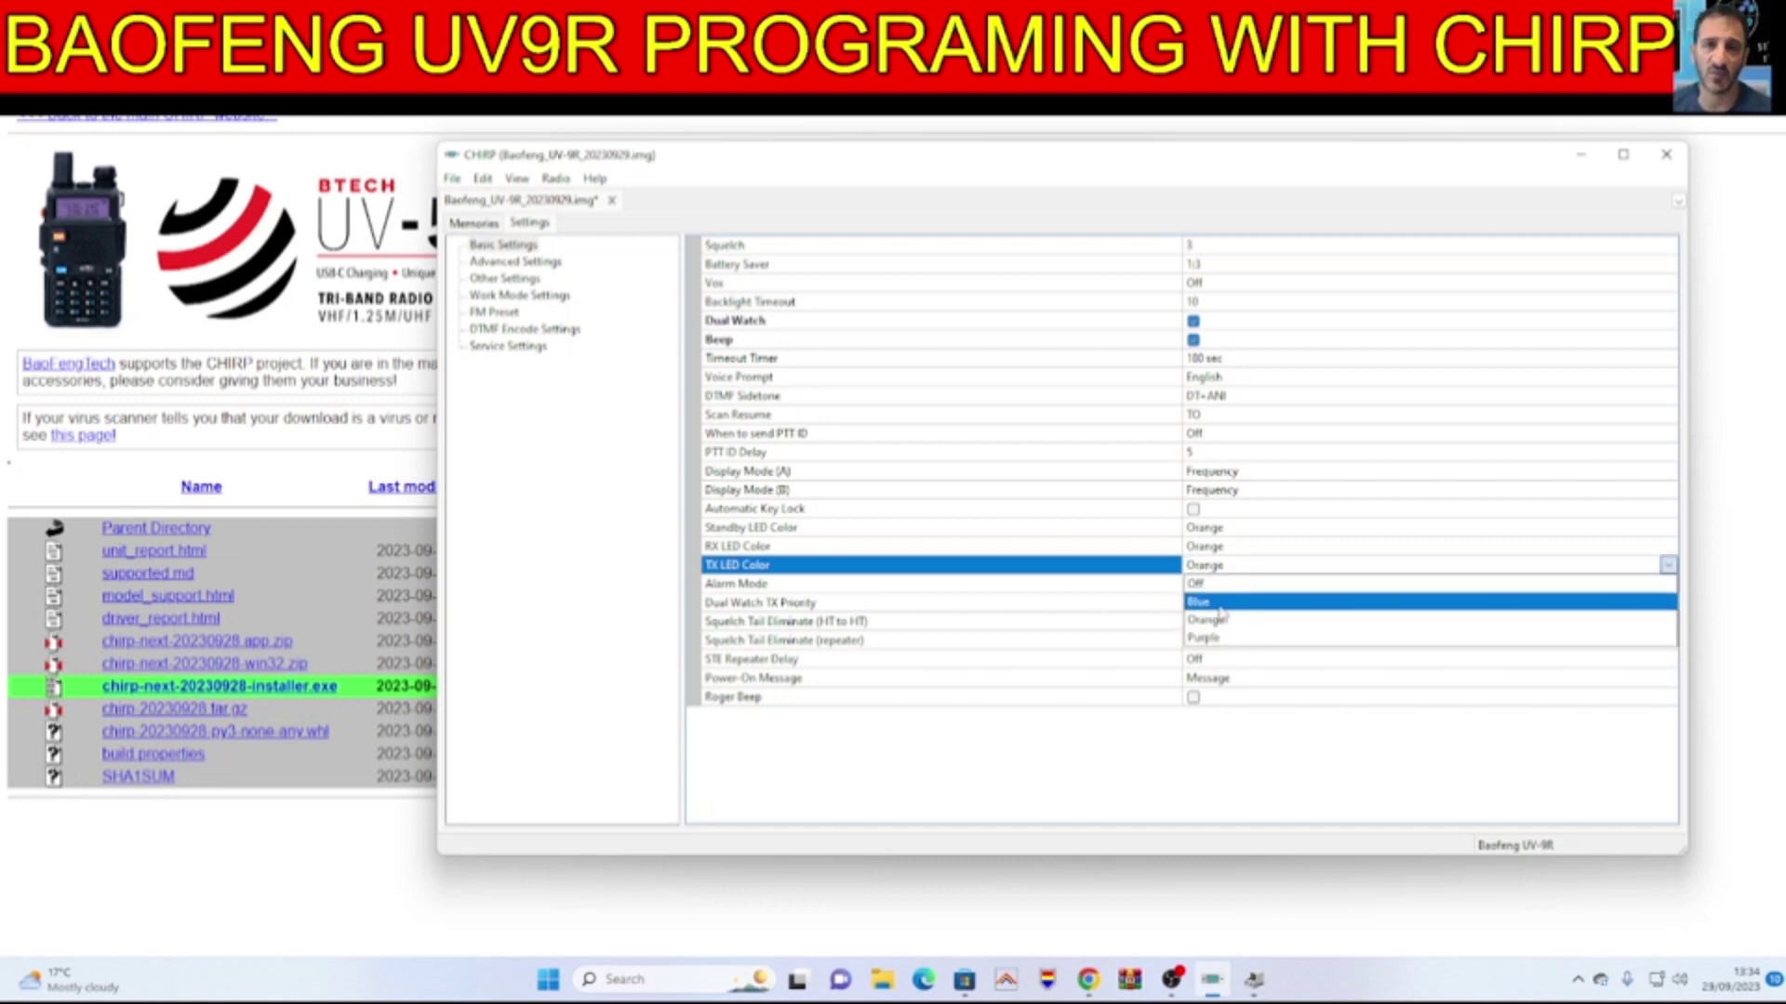
{"action": "left_click", "coordinate": [1221, 606]}
{"action": "left_click", "coordinate": [1228, 549]}
{"action": "left_click", "coordinate": [1228, 551]}
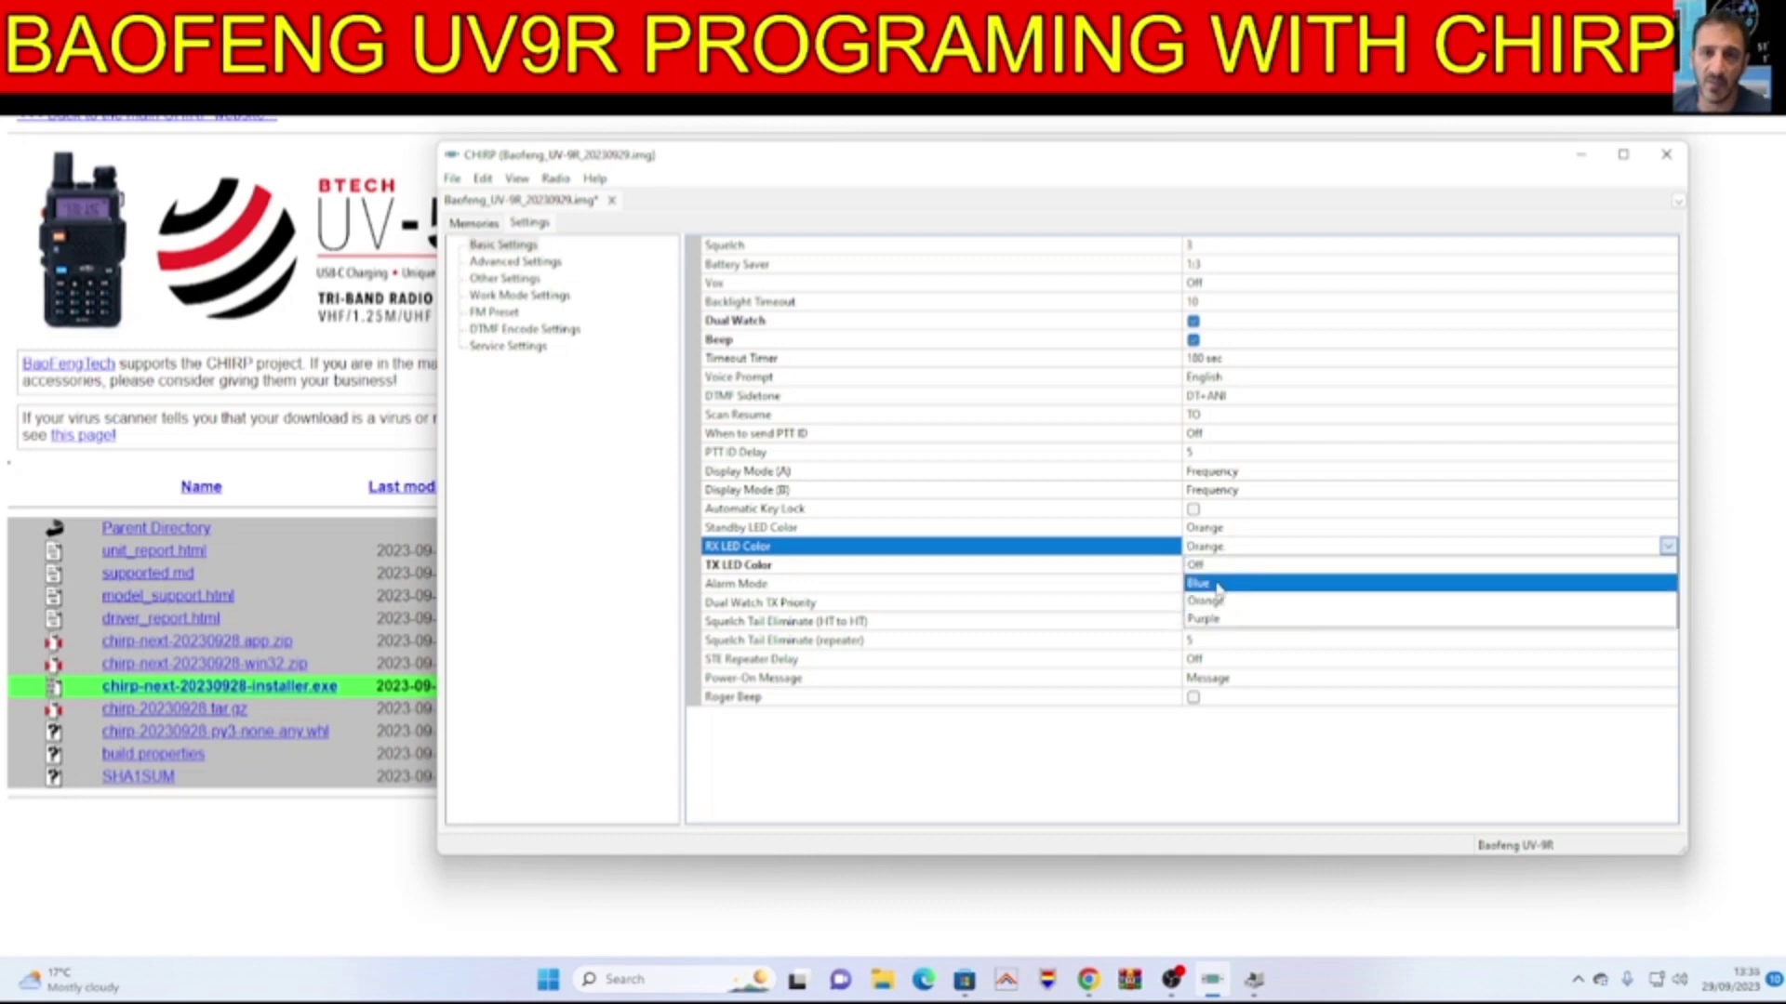
{"action": "left_click", "coordinate": [1220, 587]}
{"action": "left_click", "coordinate": [1226, 528]}
{"action": "left_click", "coordinate": [1226, 527]}
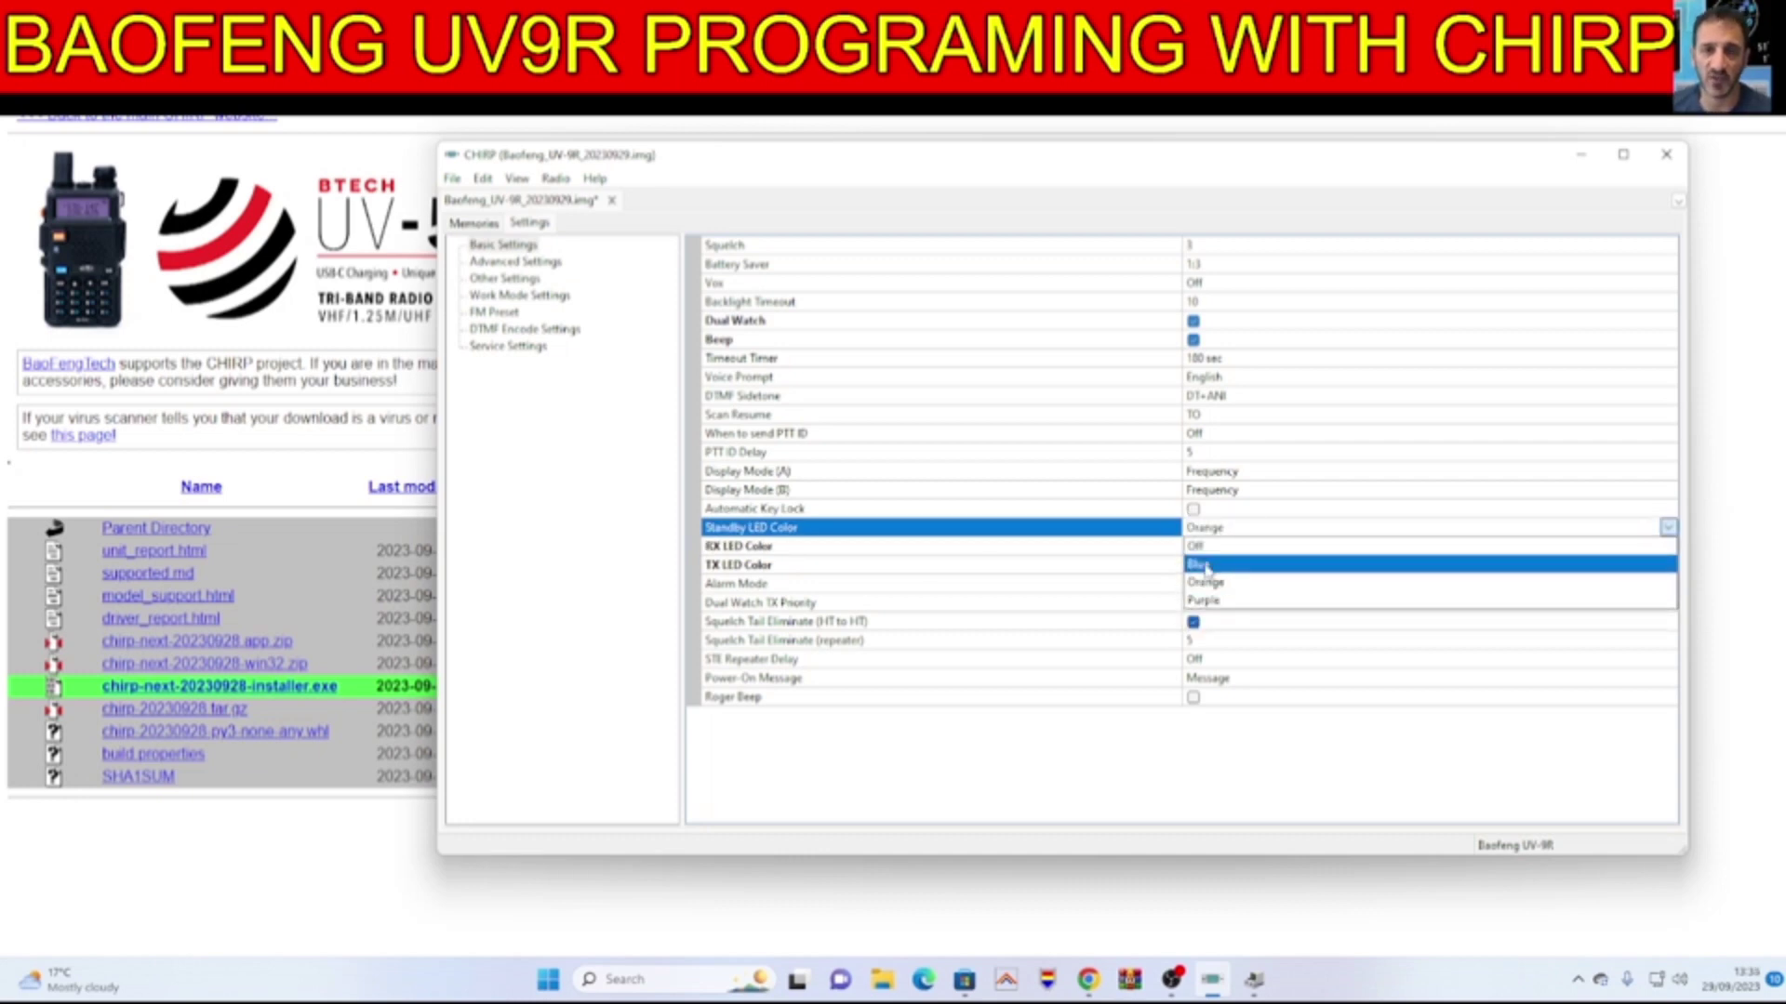
{"action": "left_click", "coordinate": [1200, 562]}
{"action": "left_click", "coordinate": [1135, 492]}
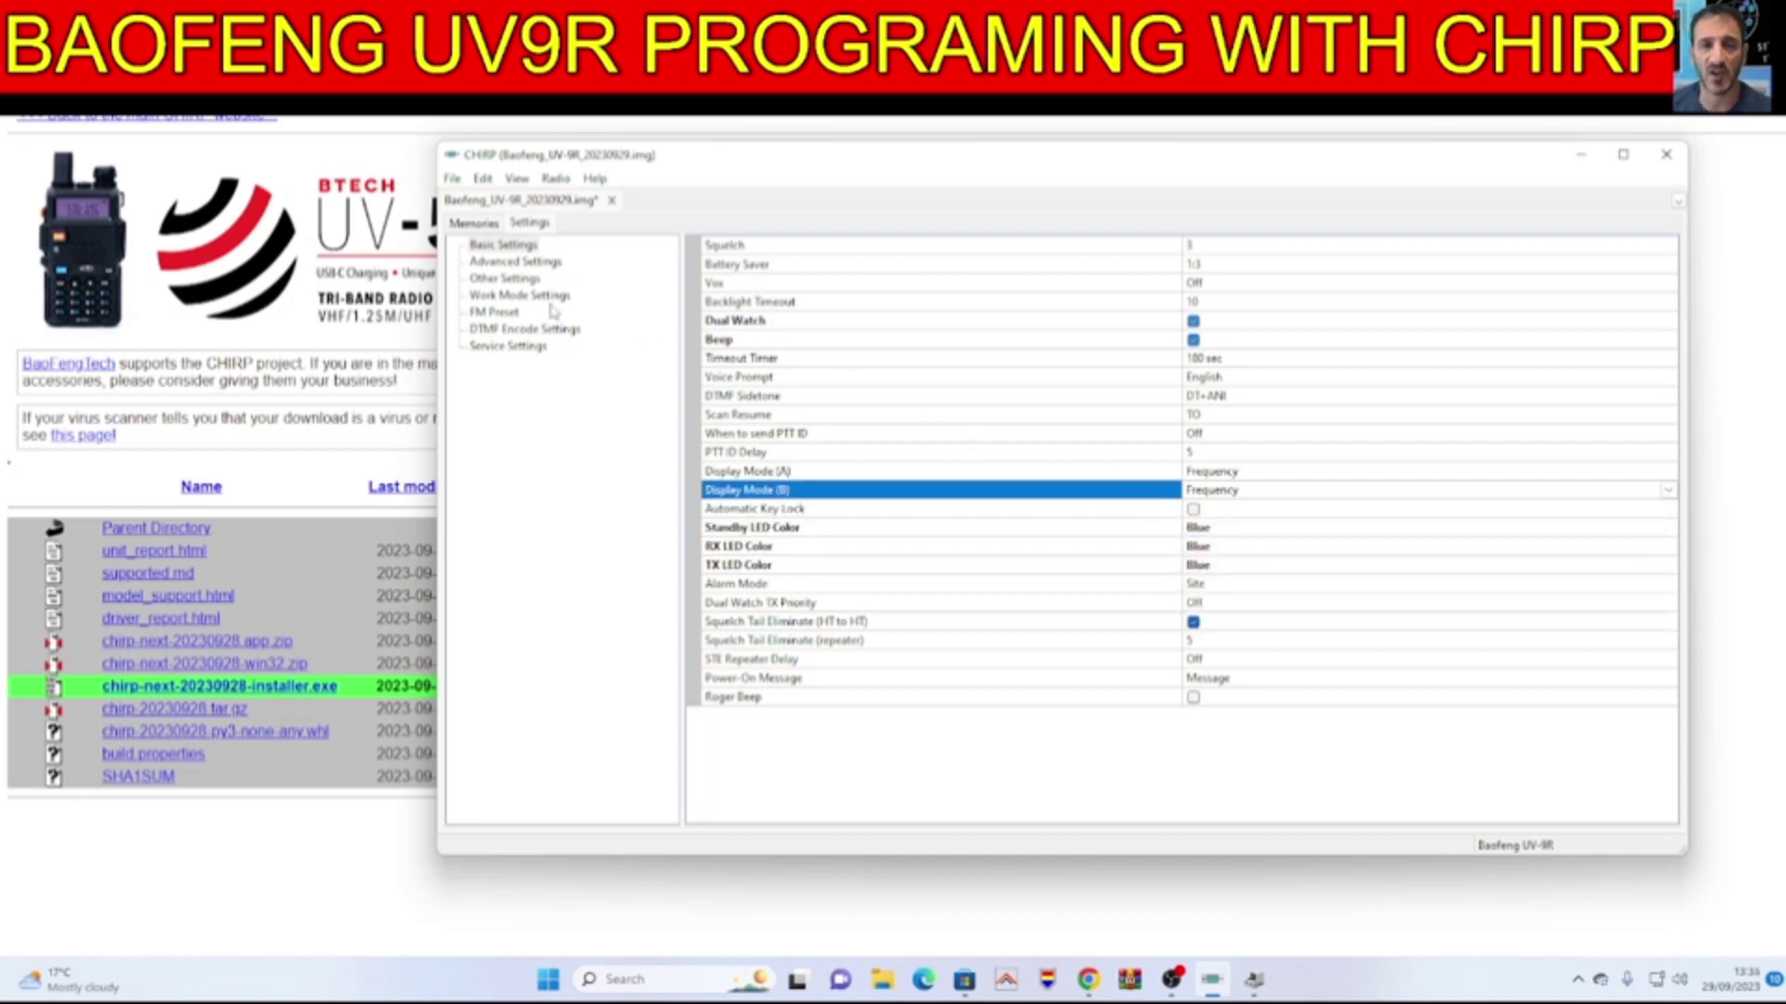
{"action": "left_click", "coordinate": [492, 264]}
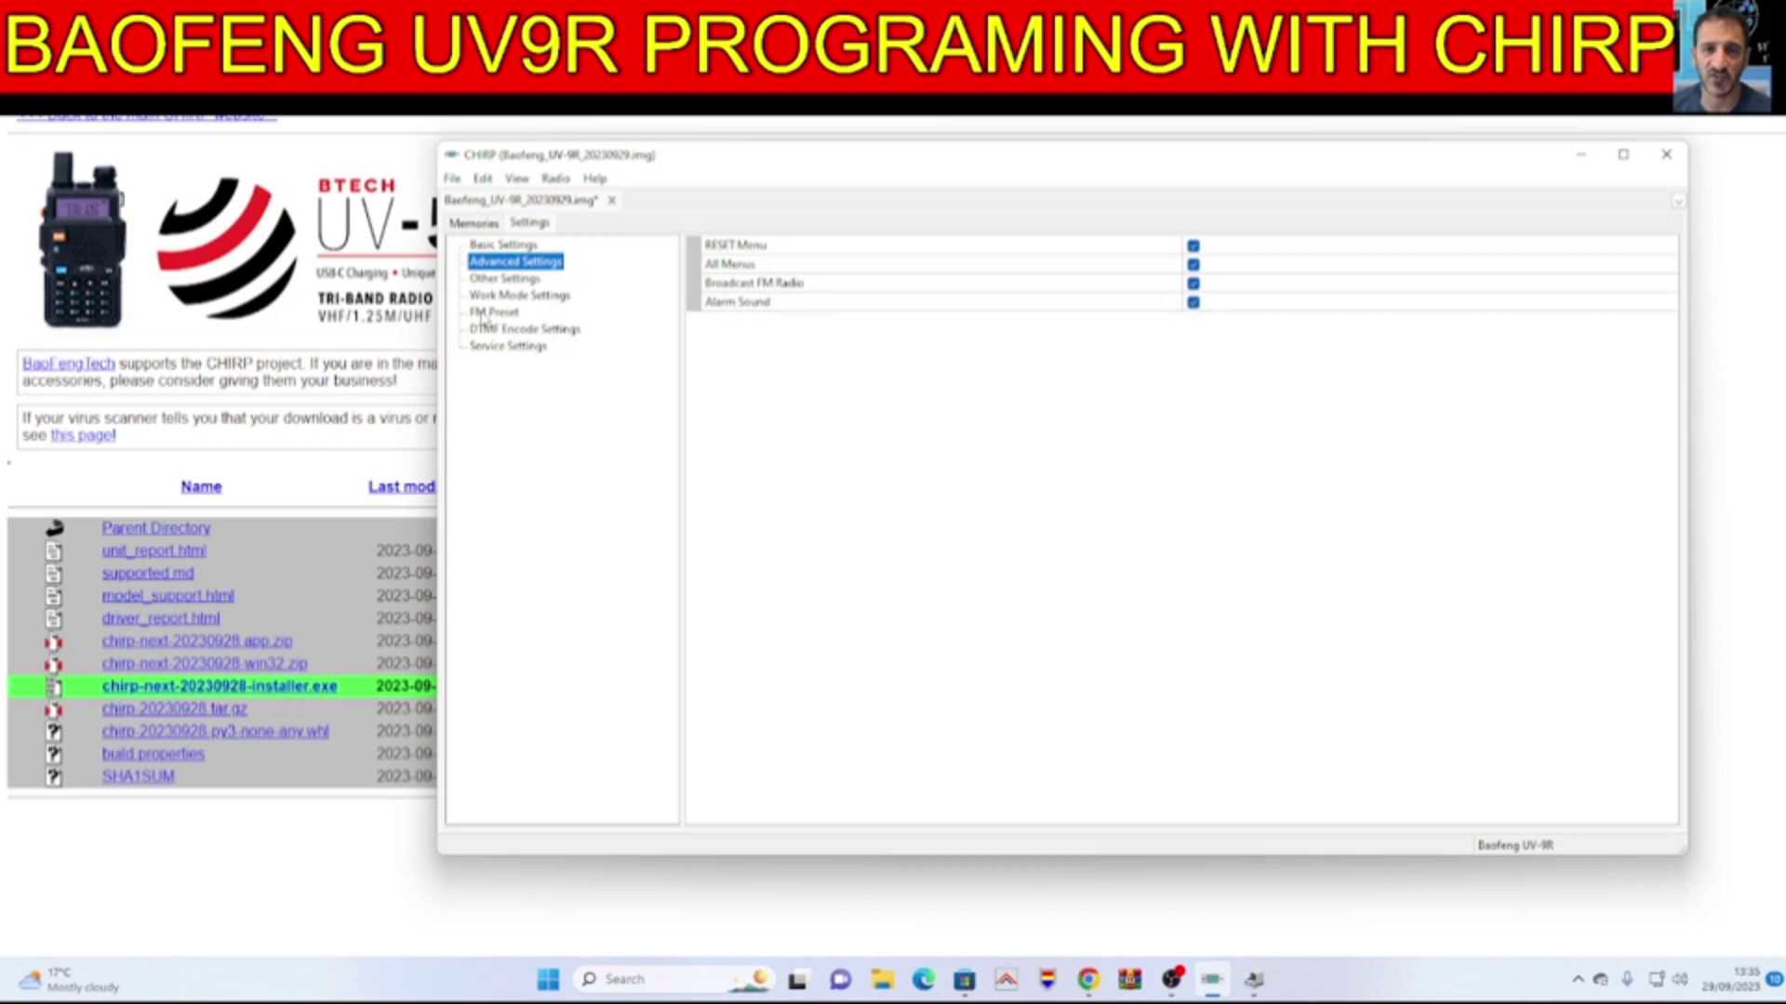
Open Work Mode Settings, keeping Display on A and VFO/MR Mode on Channel.
{"action": "left_click", "coordinate": [493, 279]}
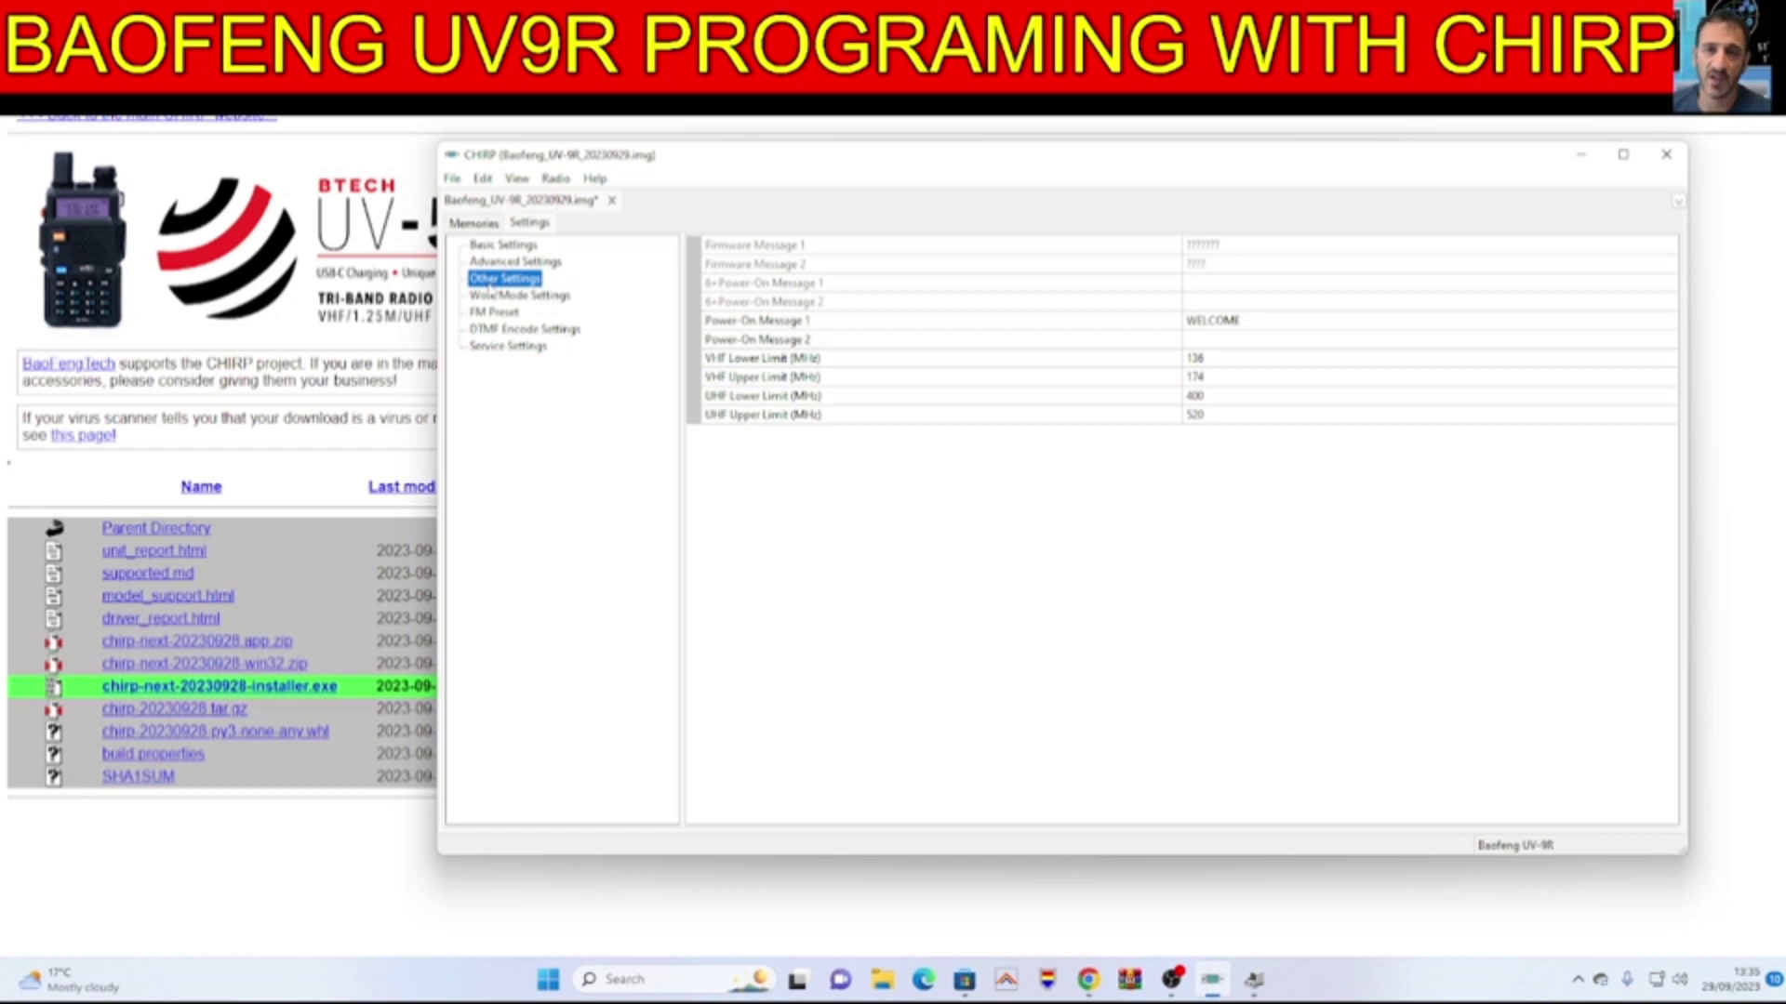
{"action": "left_click", "coordinate": [520, 295]}
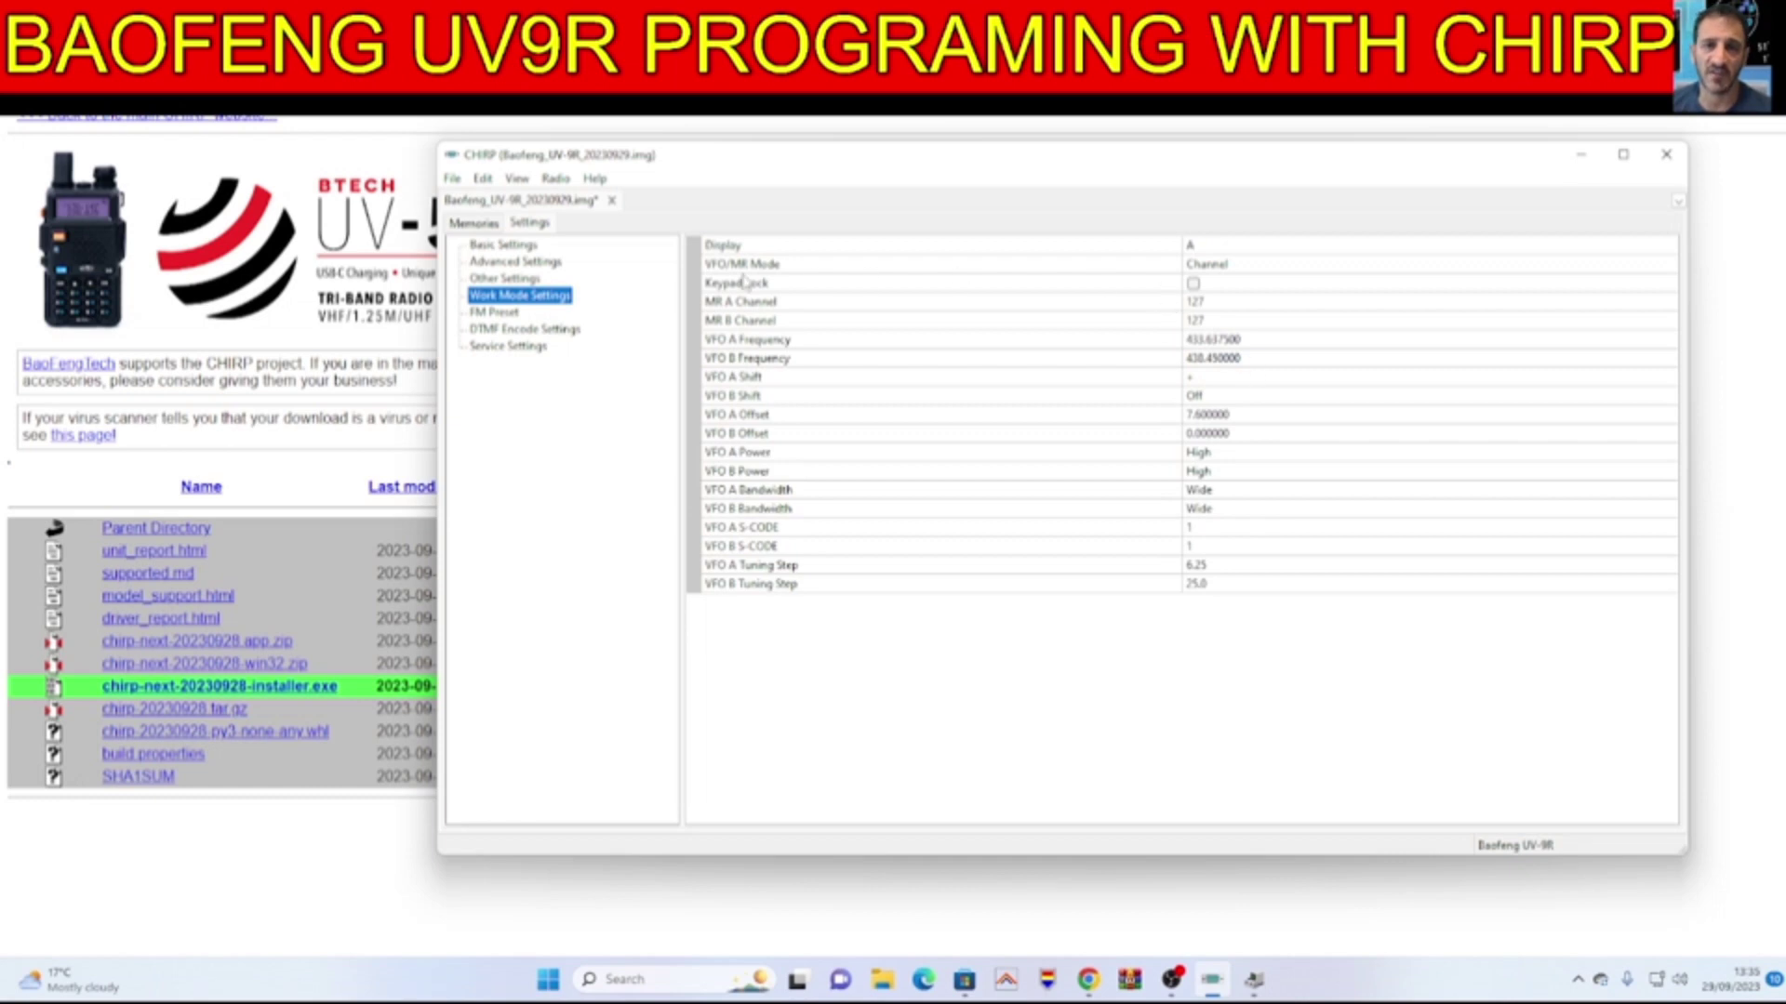
{"action": "left_click", "coordinate": [1214, 246]}
{"action": "left_click", "coordinate": [1215, 246]}
{"action": "left_click", "coordinate": [1214, 255]}
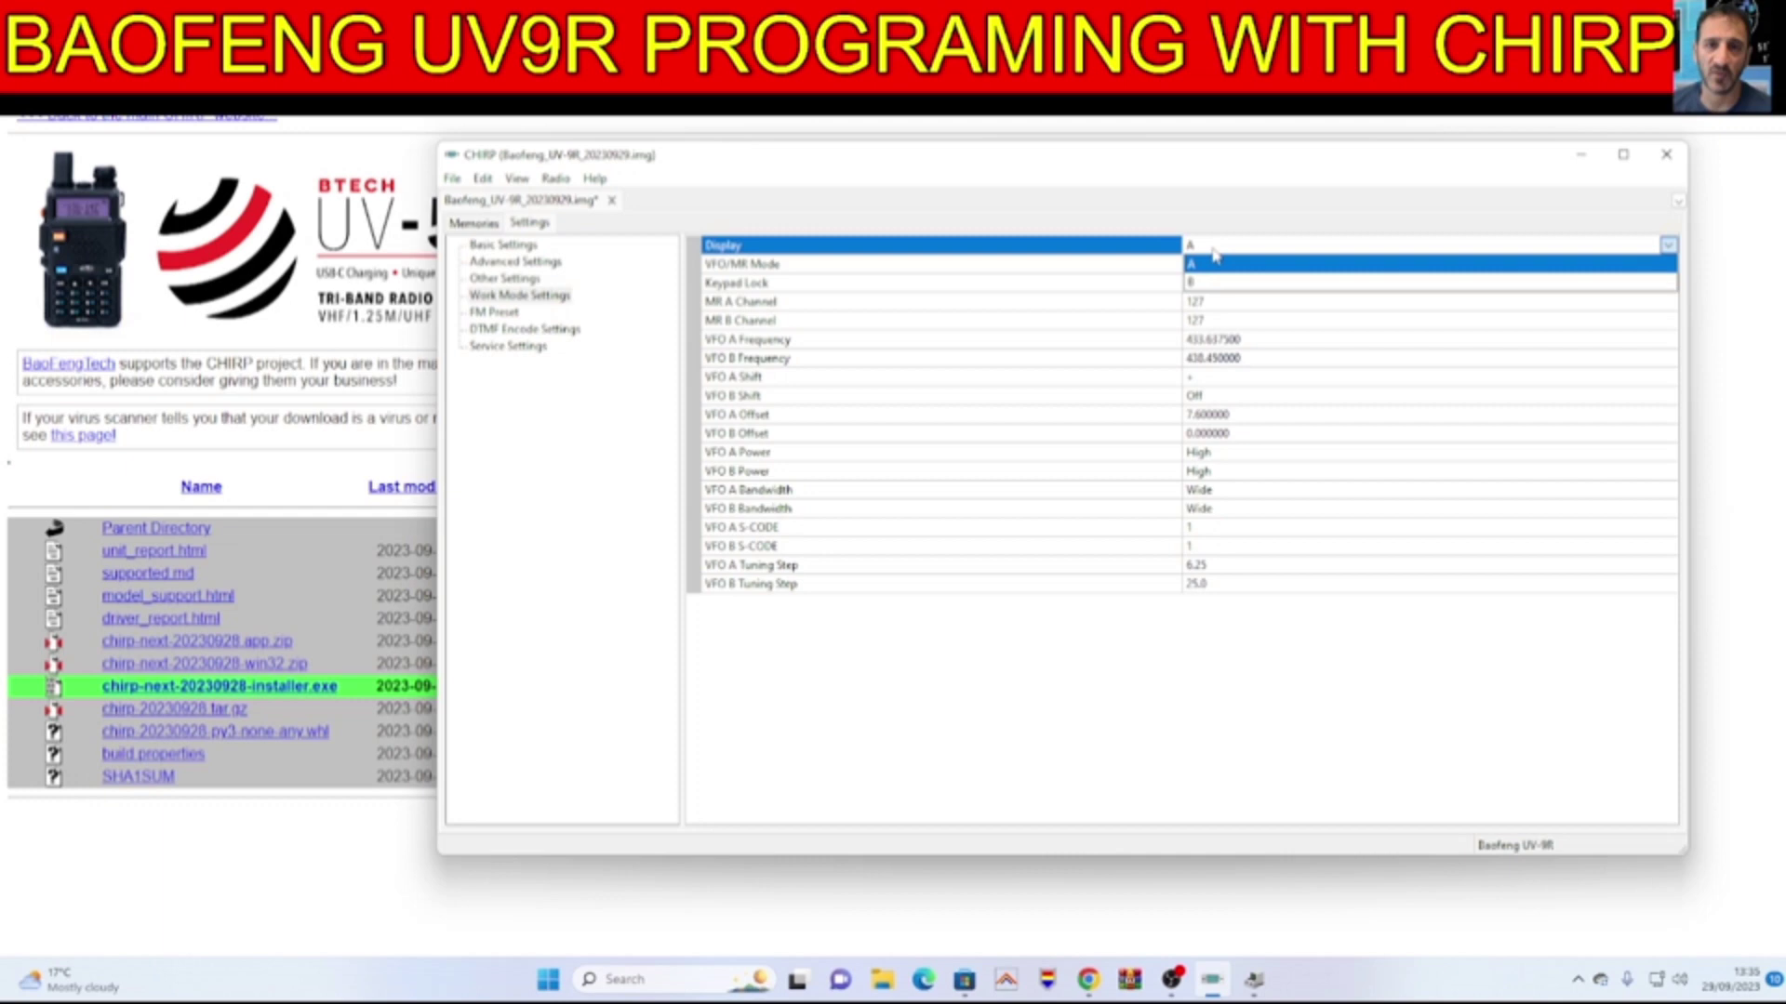
{"action": "left_click", "coordinate": [1223, 267]}
{"action": "left_click", "coordinate": [1223, 267]}
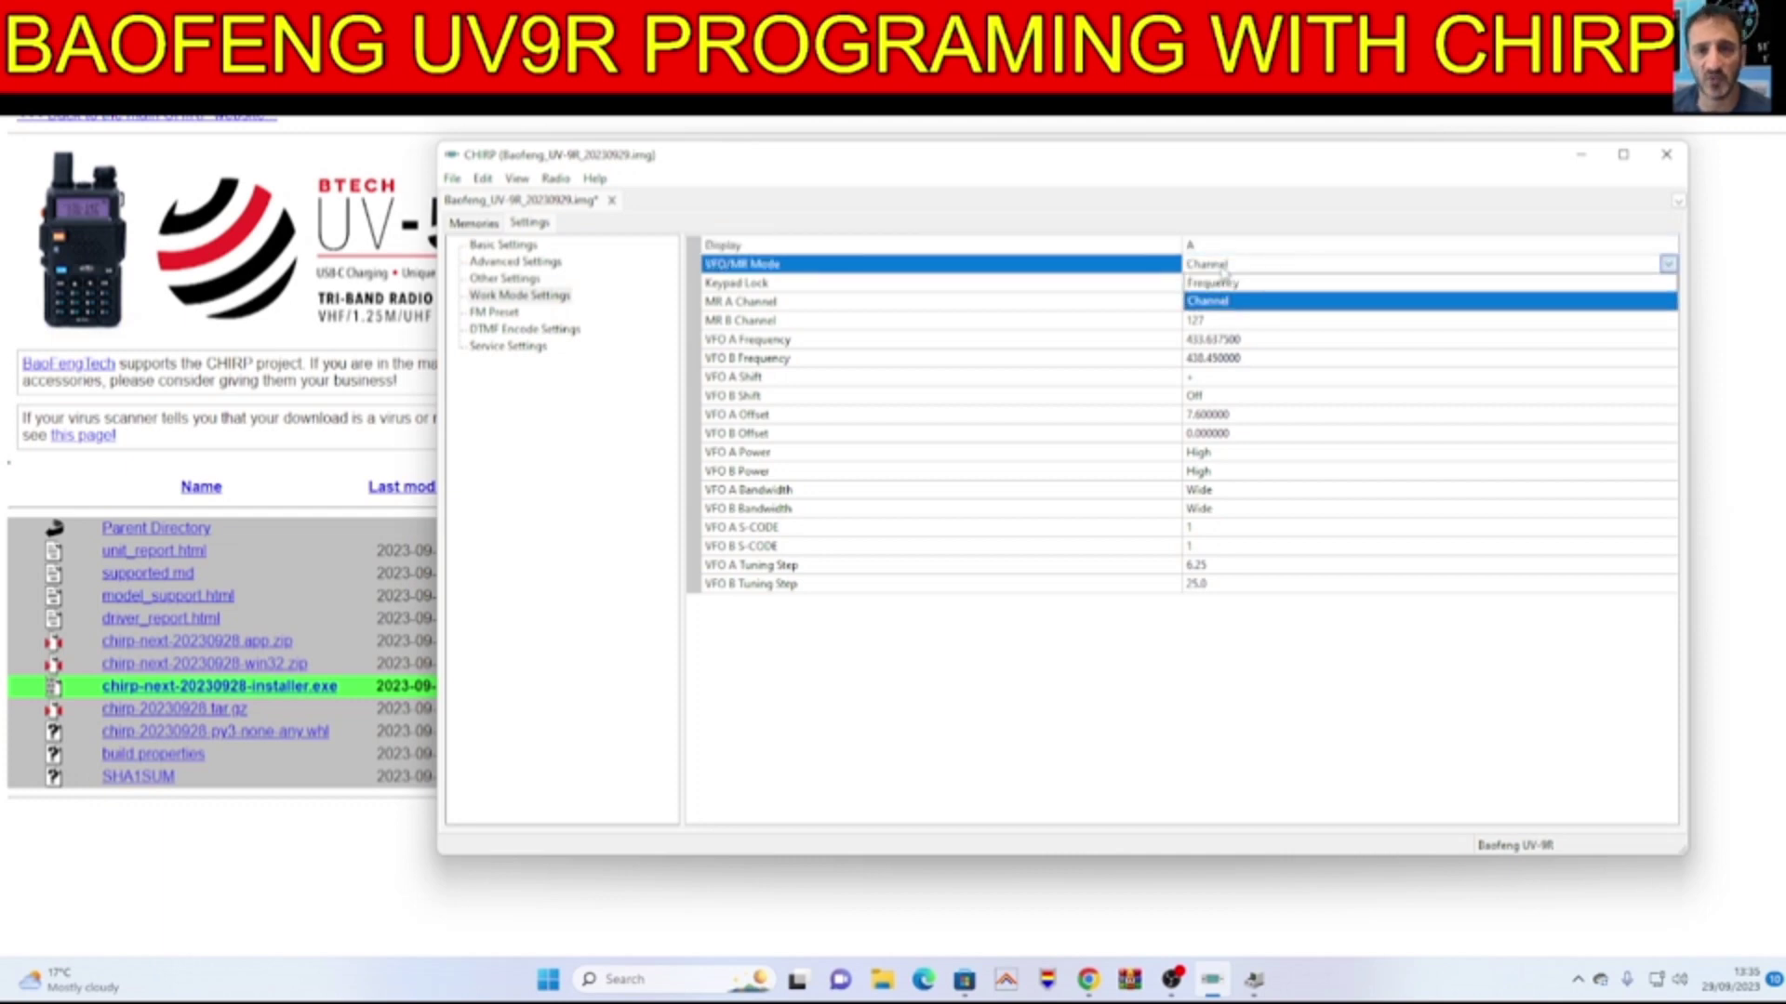
{"action": "left_click", "coordinate": [1222, 271]}
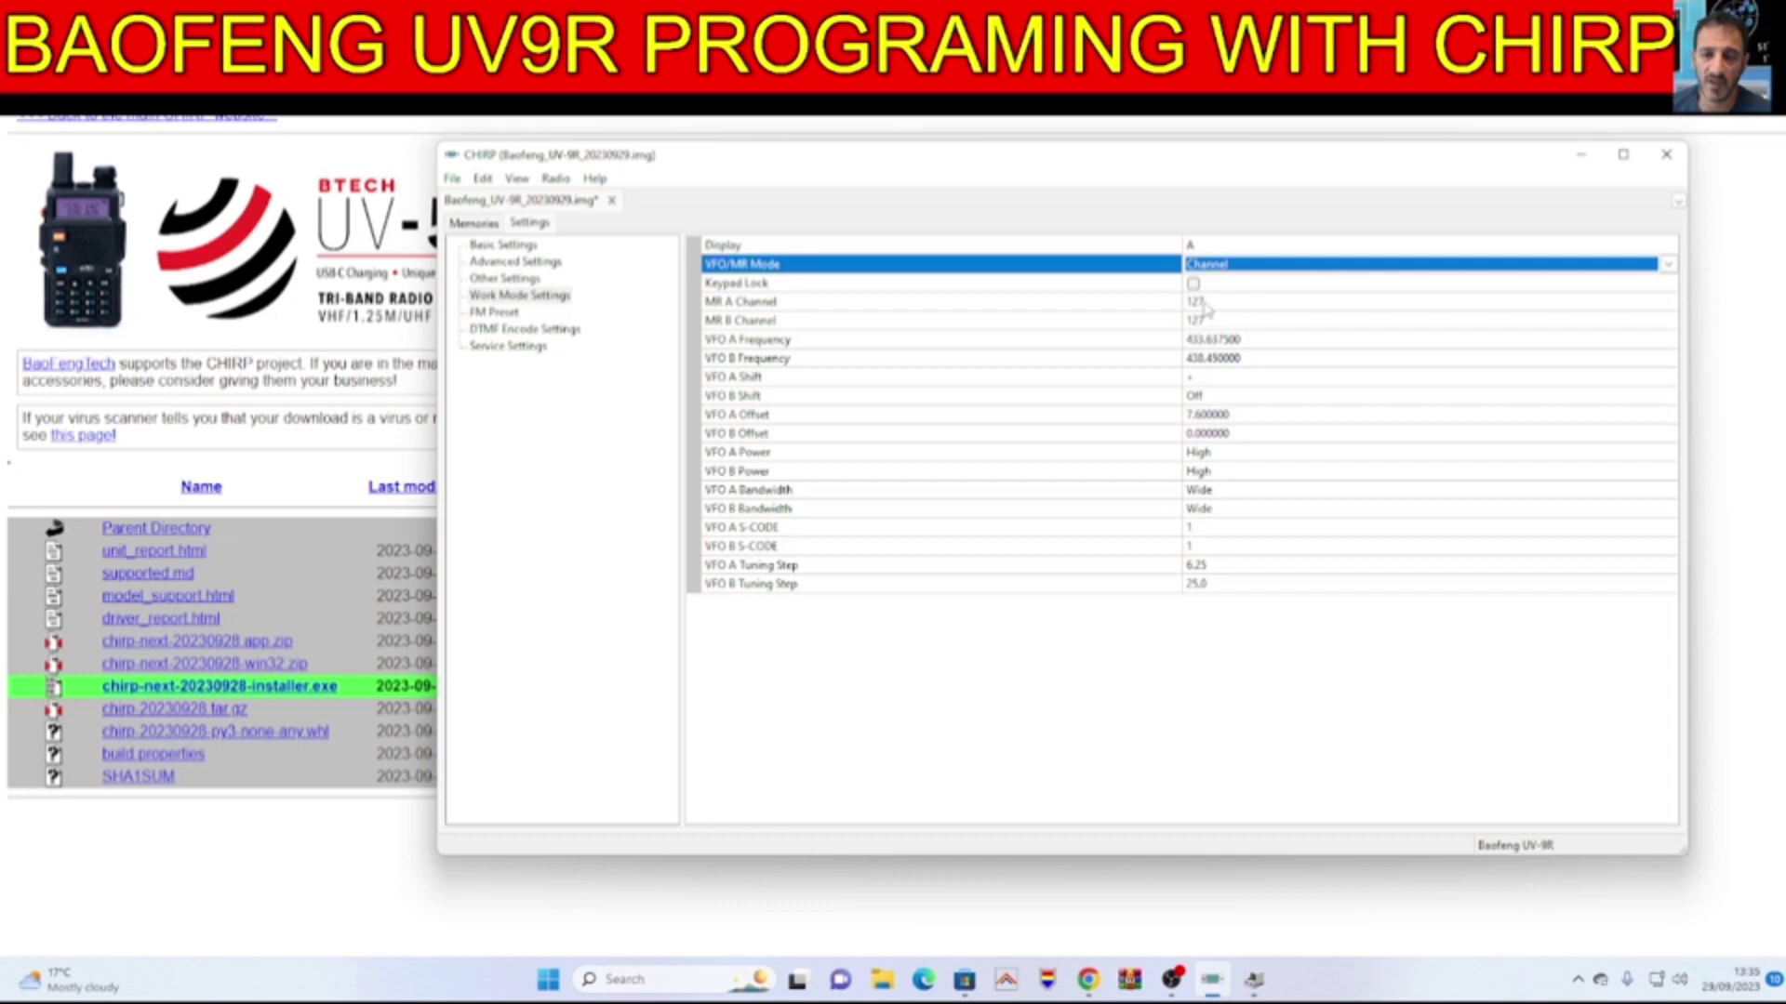
Set MR A Channel to 1 and MR B Channel to 2.
{"action": "left_click", "coordinate": [1204, 304]}
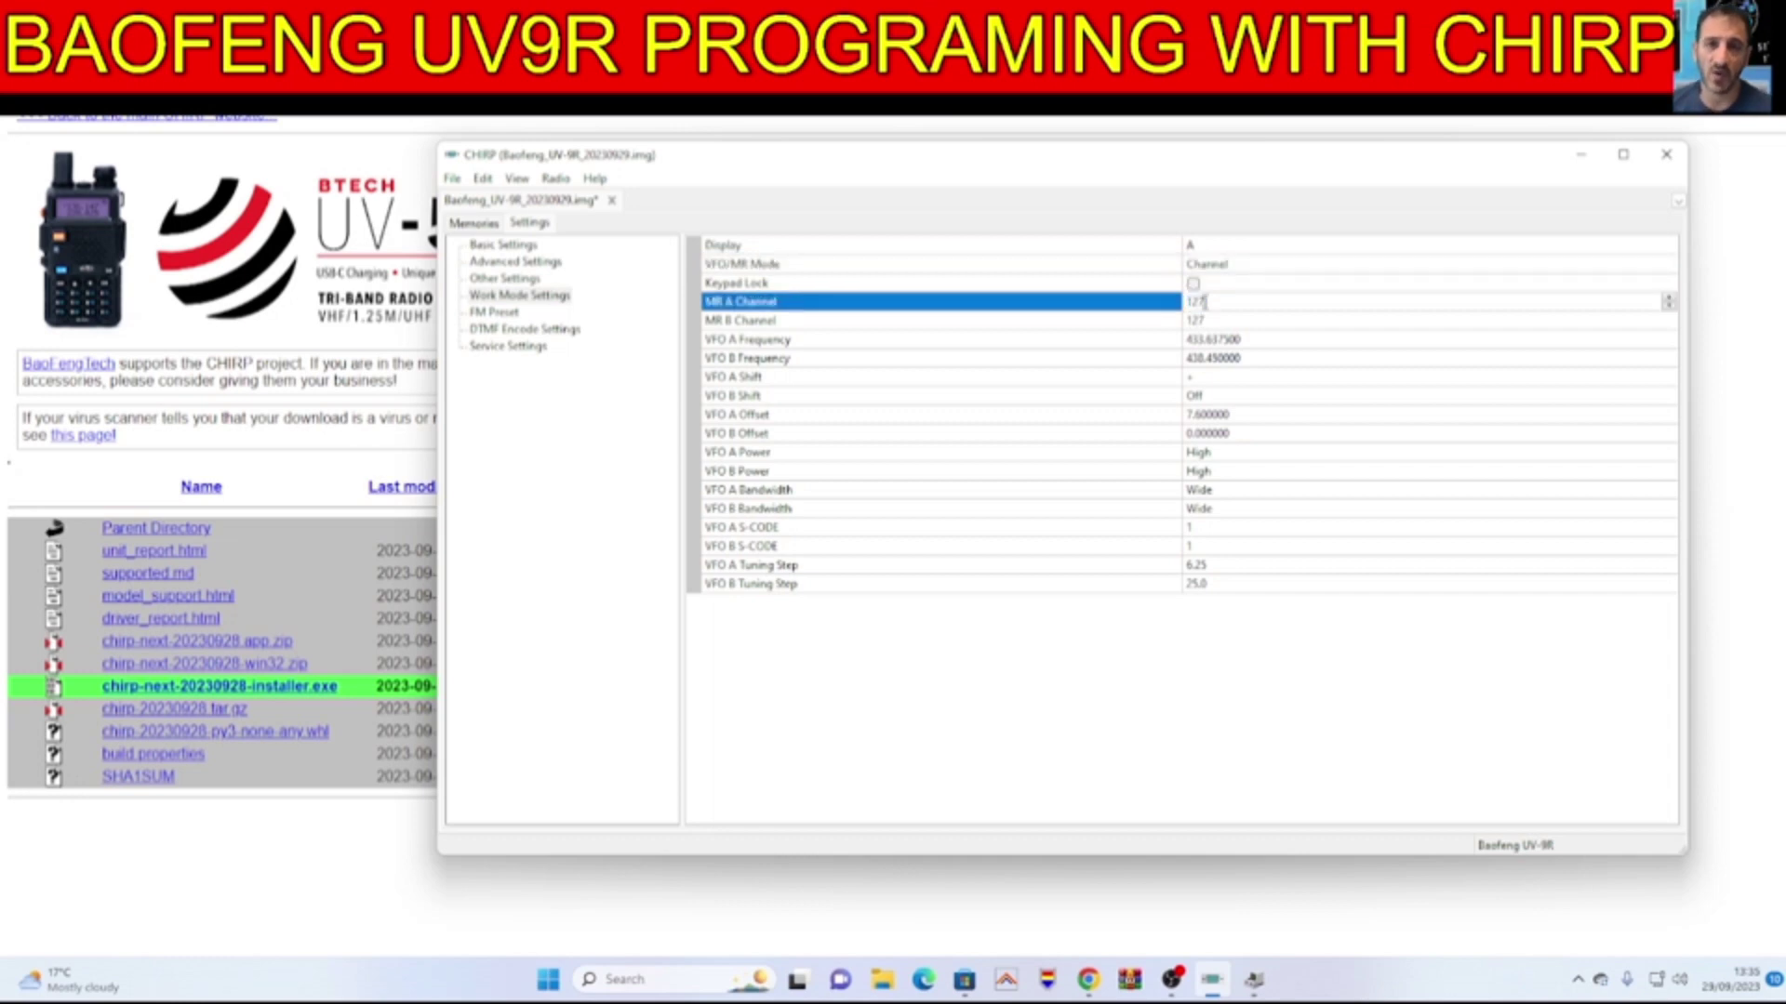
{"action": "left_click", "coordinate": [1669, 307]}
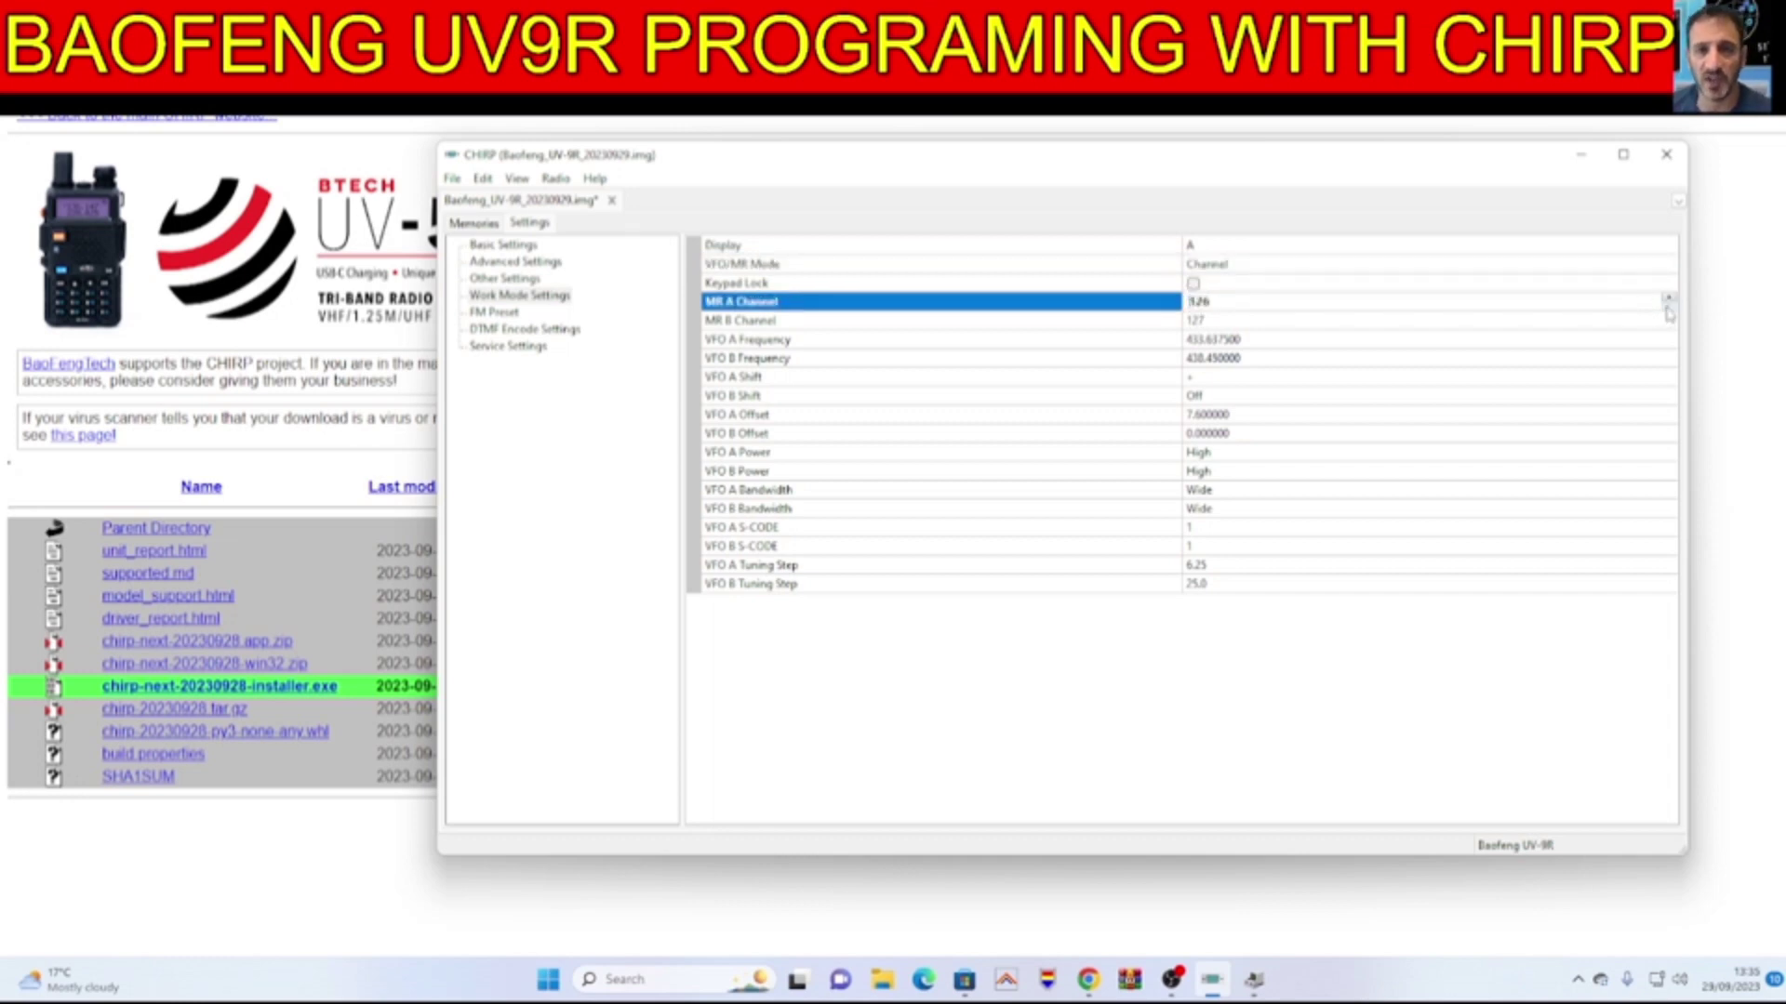
{"action": "double_click", "coordinate": [1200, 302]}
{"action": "scroll", "coordinate": [1215, 302], "scroll_direction": "down", "scroll_amount": 2}
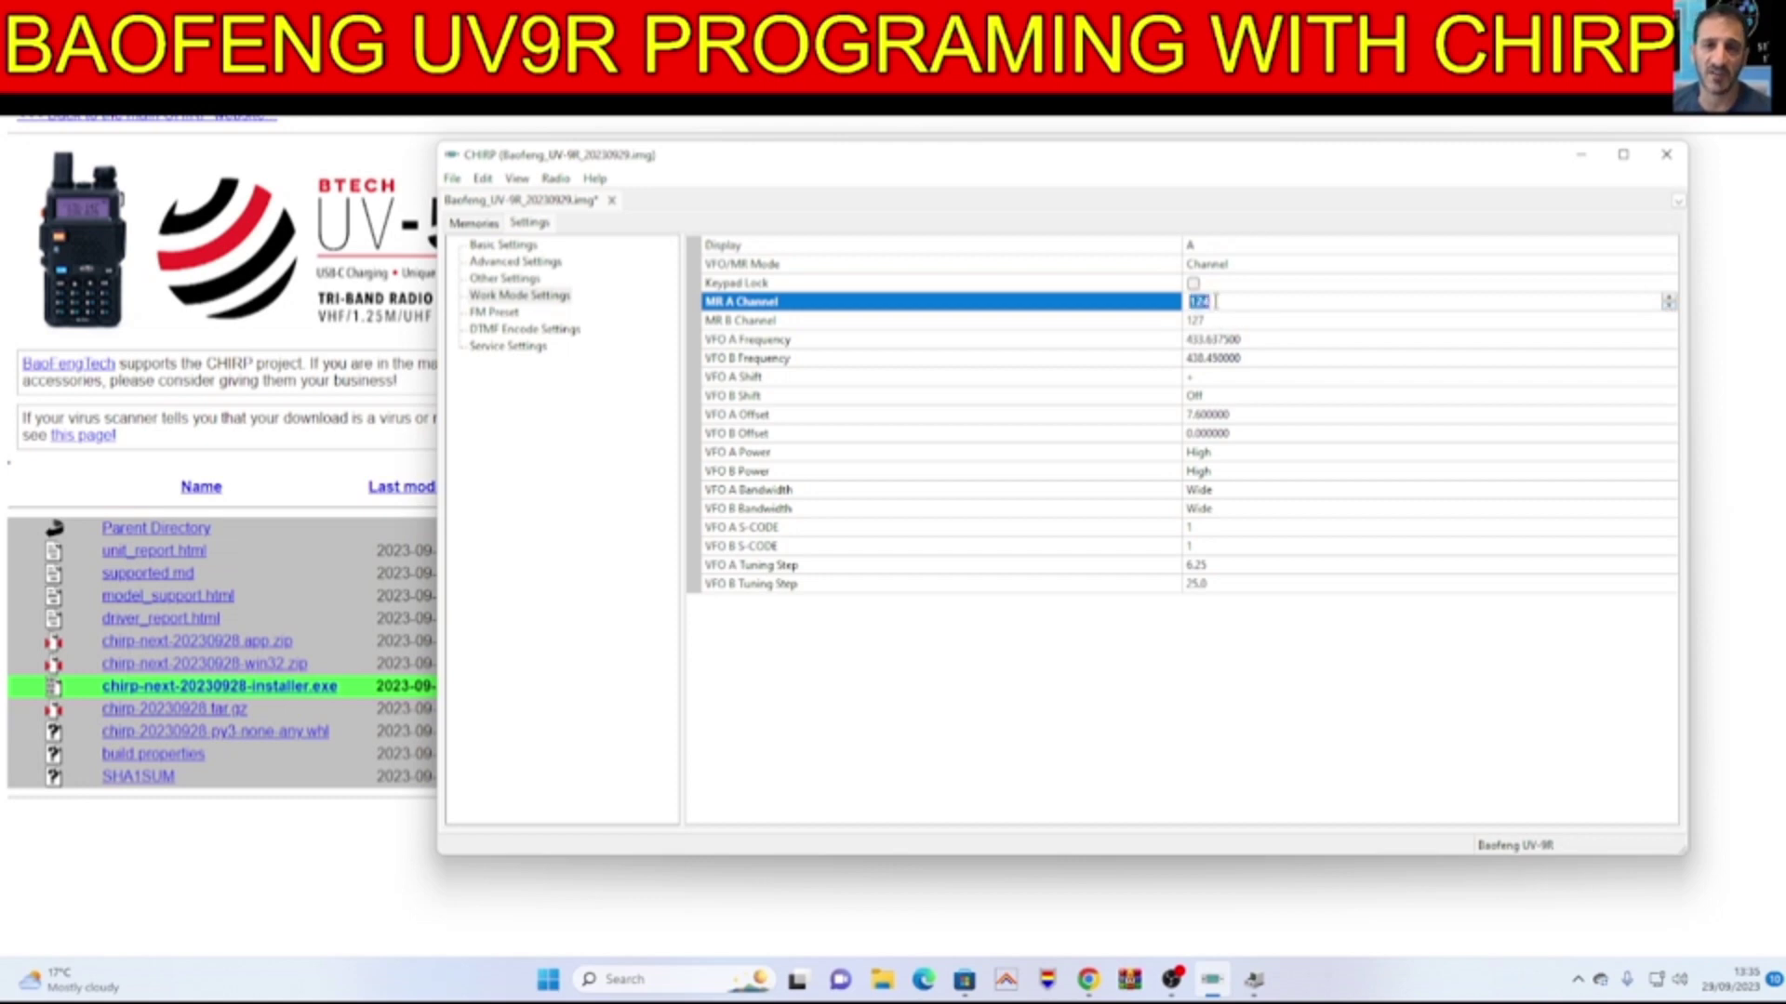
{"action": "type", "text": "81"}
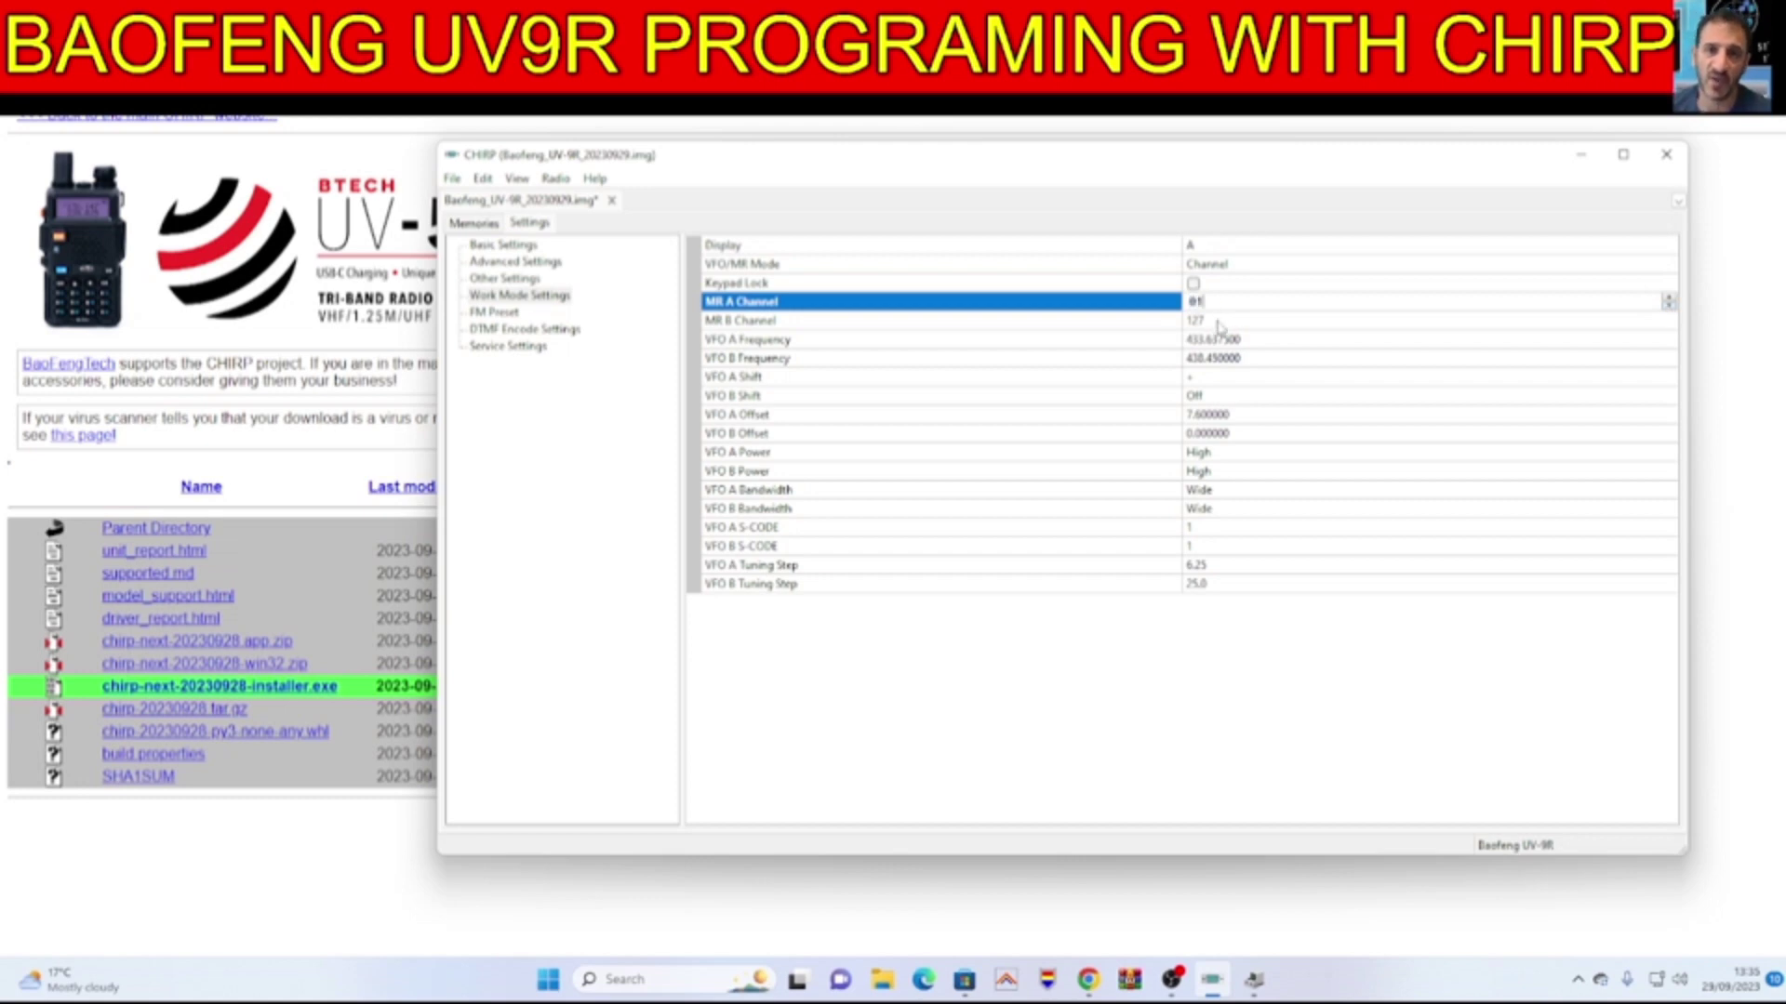
{"action": "left_click", "coordinate": [1218, 322]}
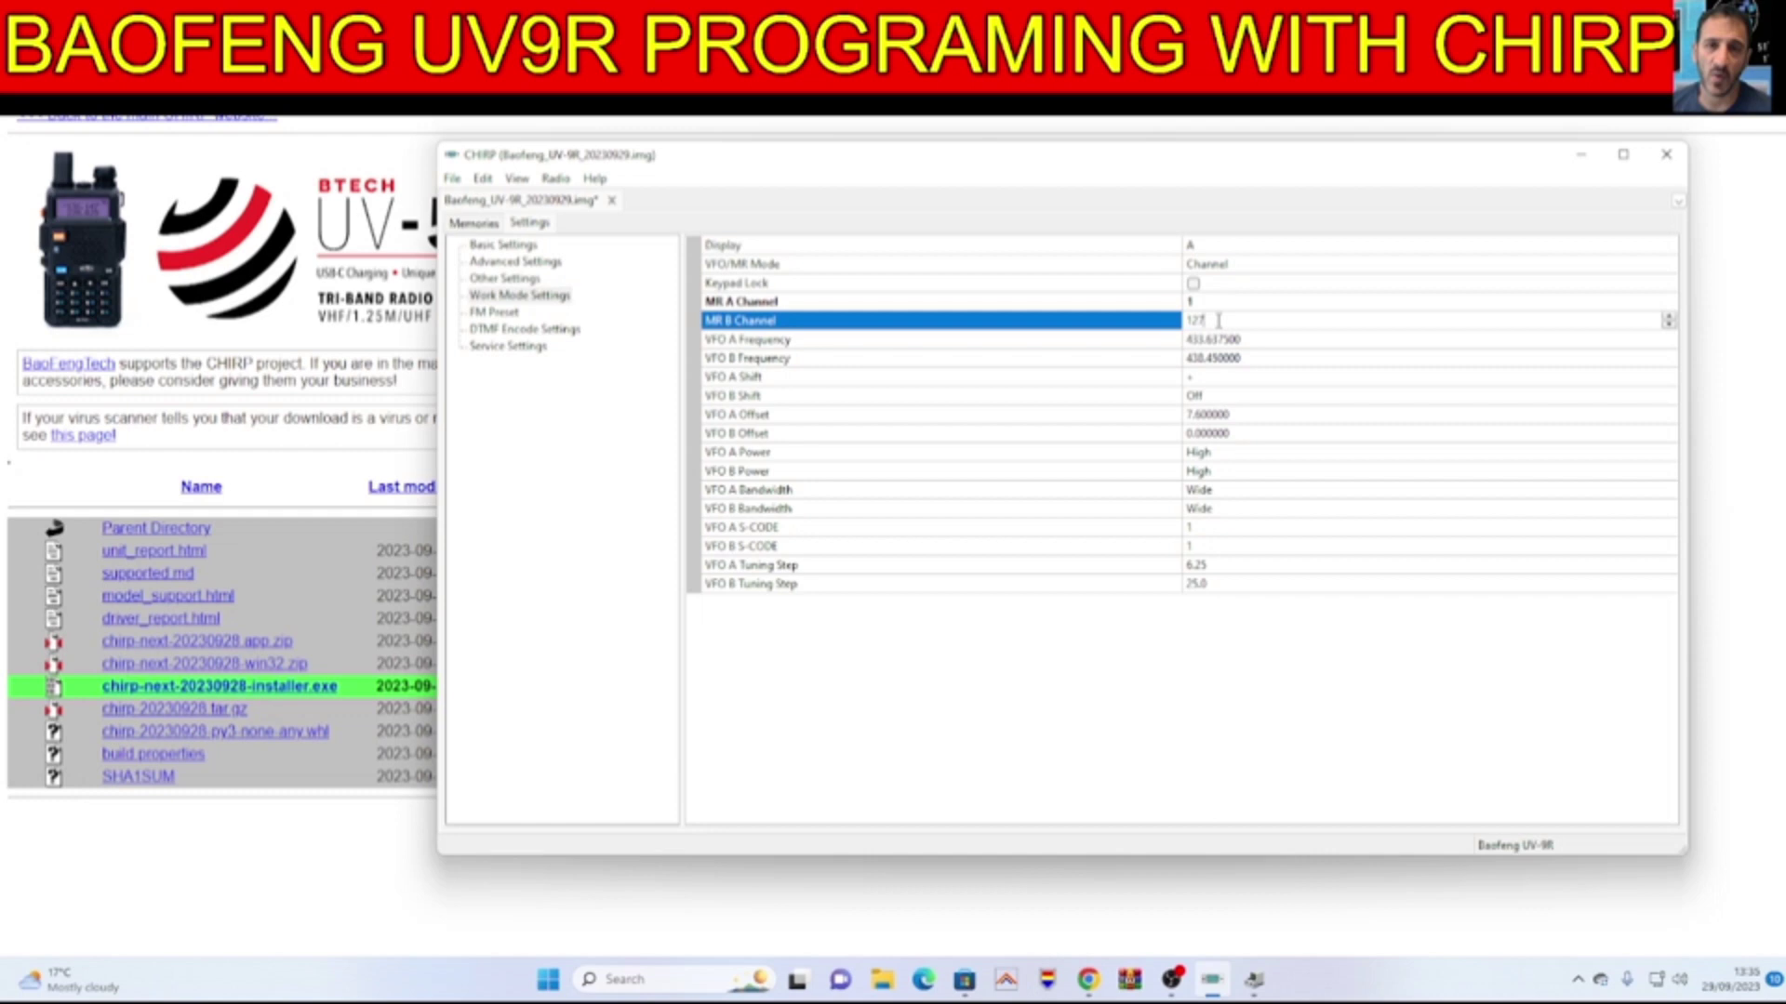
{"action": "type", "text": "2"}
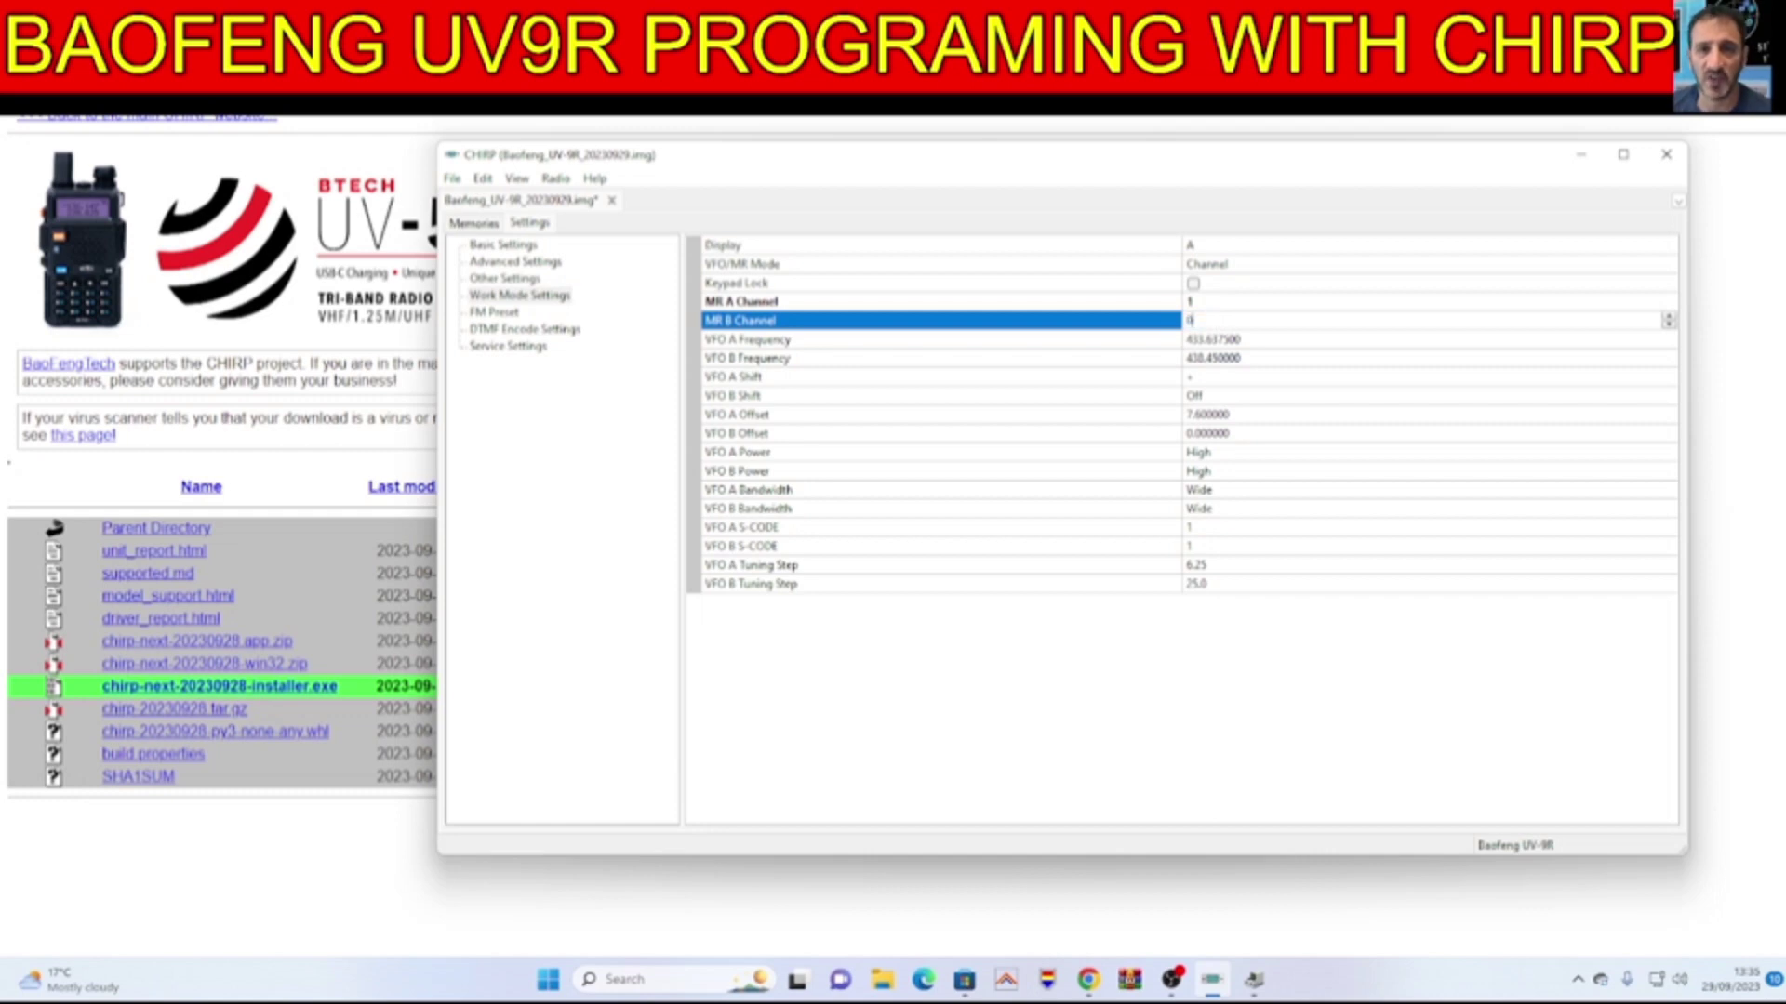
{"action": "left_click", "coordinate": [1309, 365]}
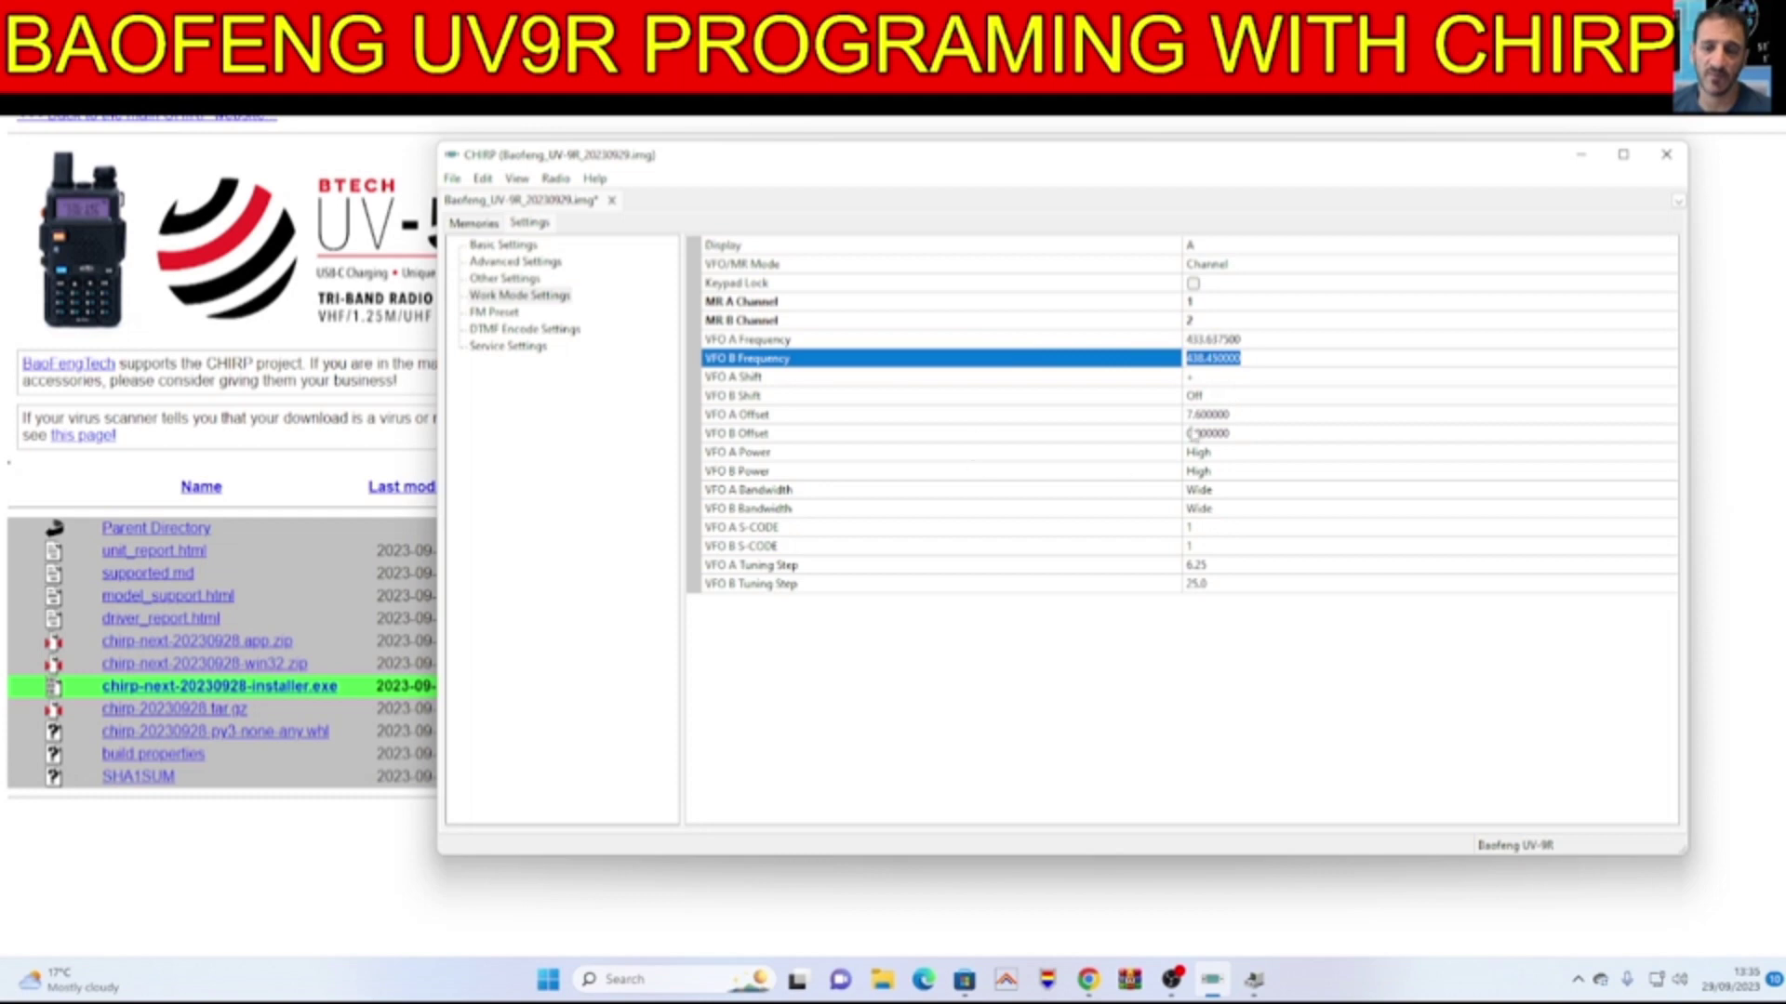
Browse the FM preset, DTMF encode and service settings pages, then return to Advanced Settings.
{"action": "left_click", "coordinate": [507, 312]}
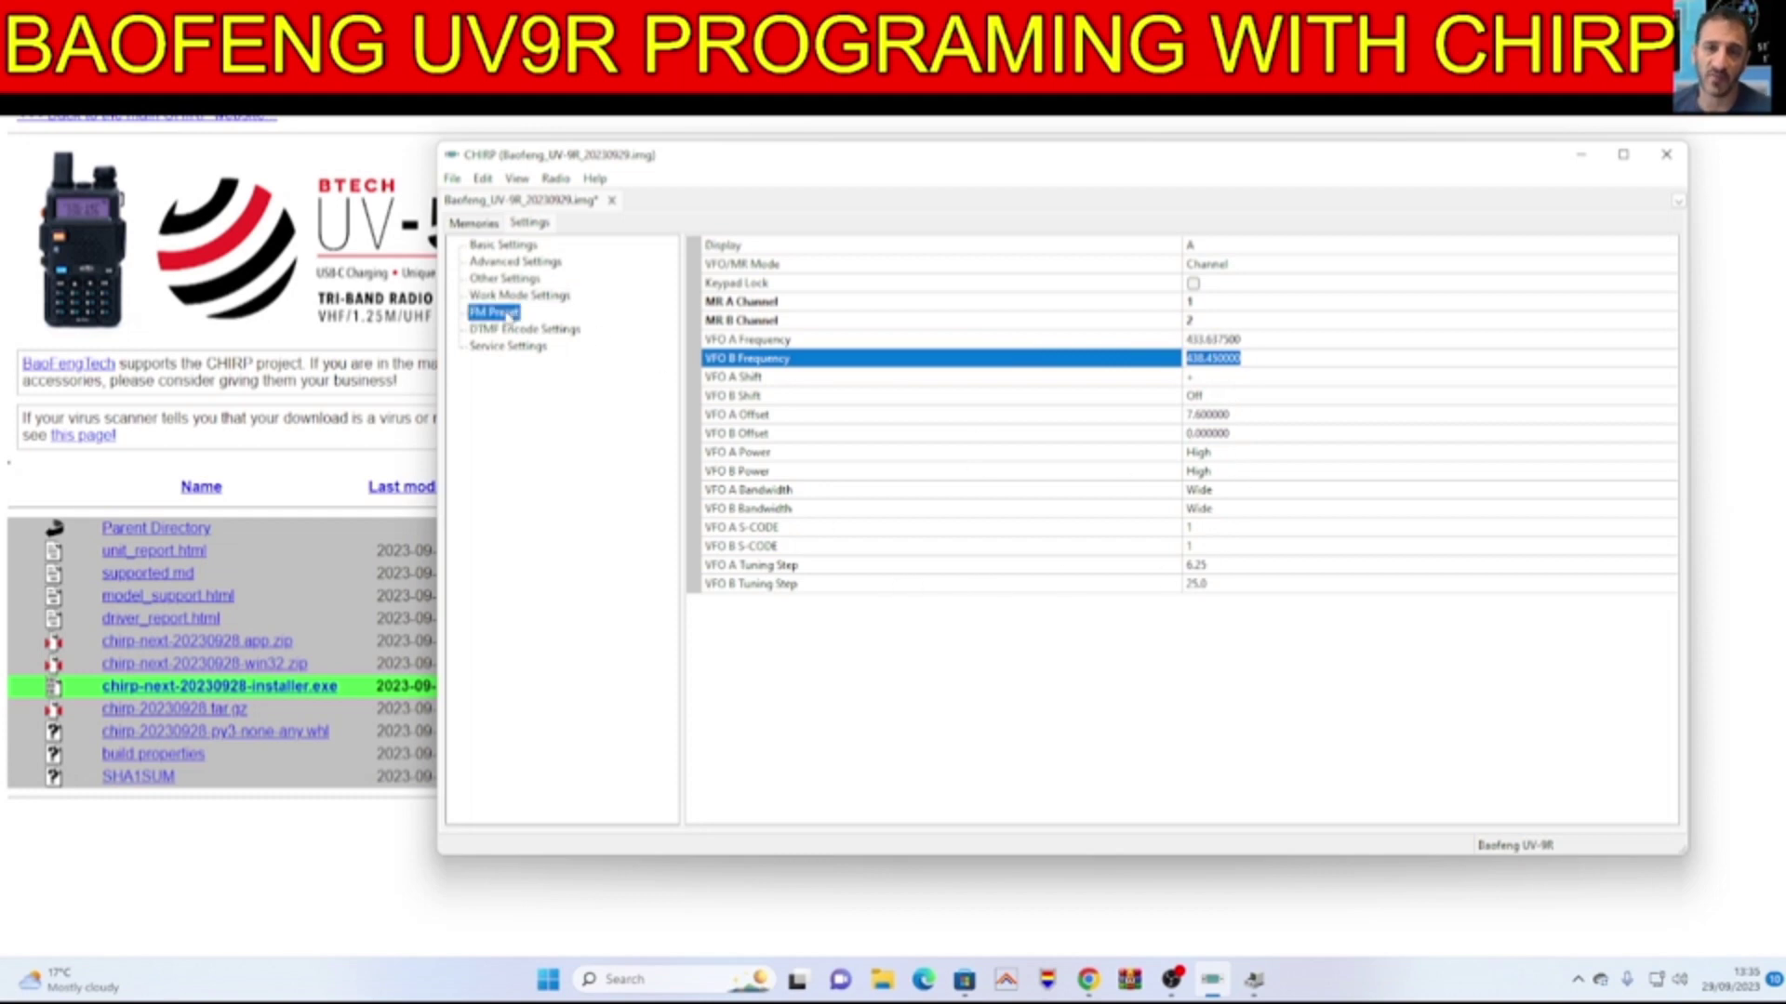
{"action": "left_click", "coordinate": [512, 331]}
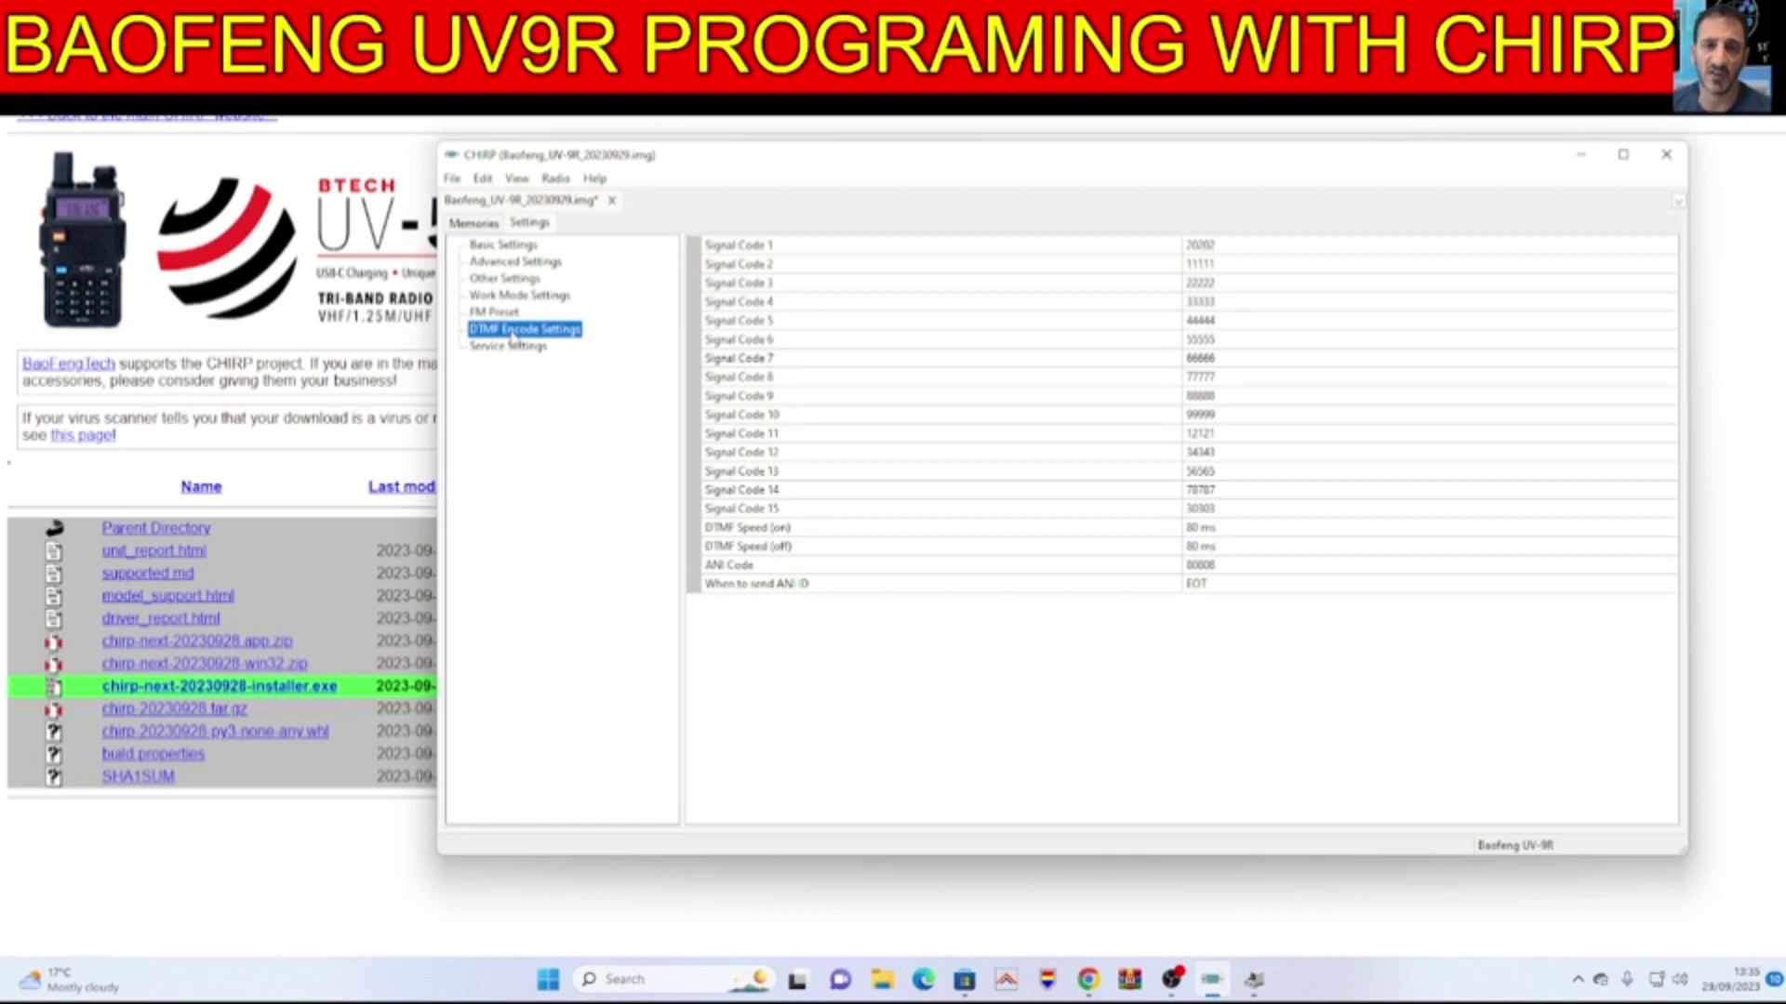
{"action": "left_click", "coordinate": [538, 354]}
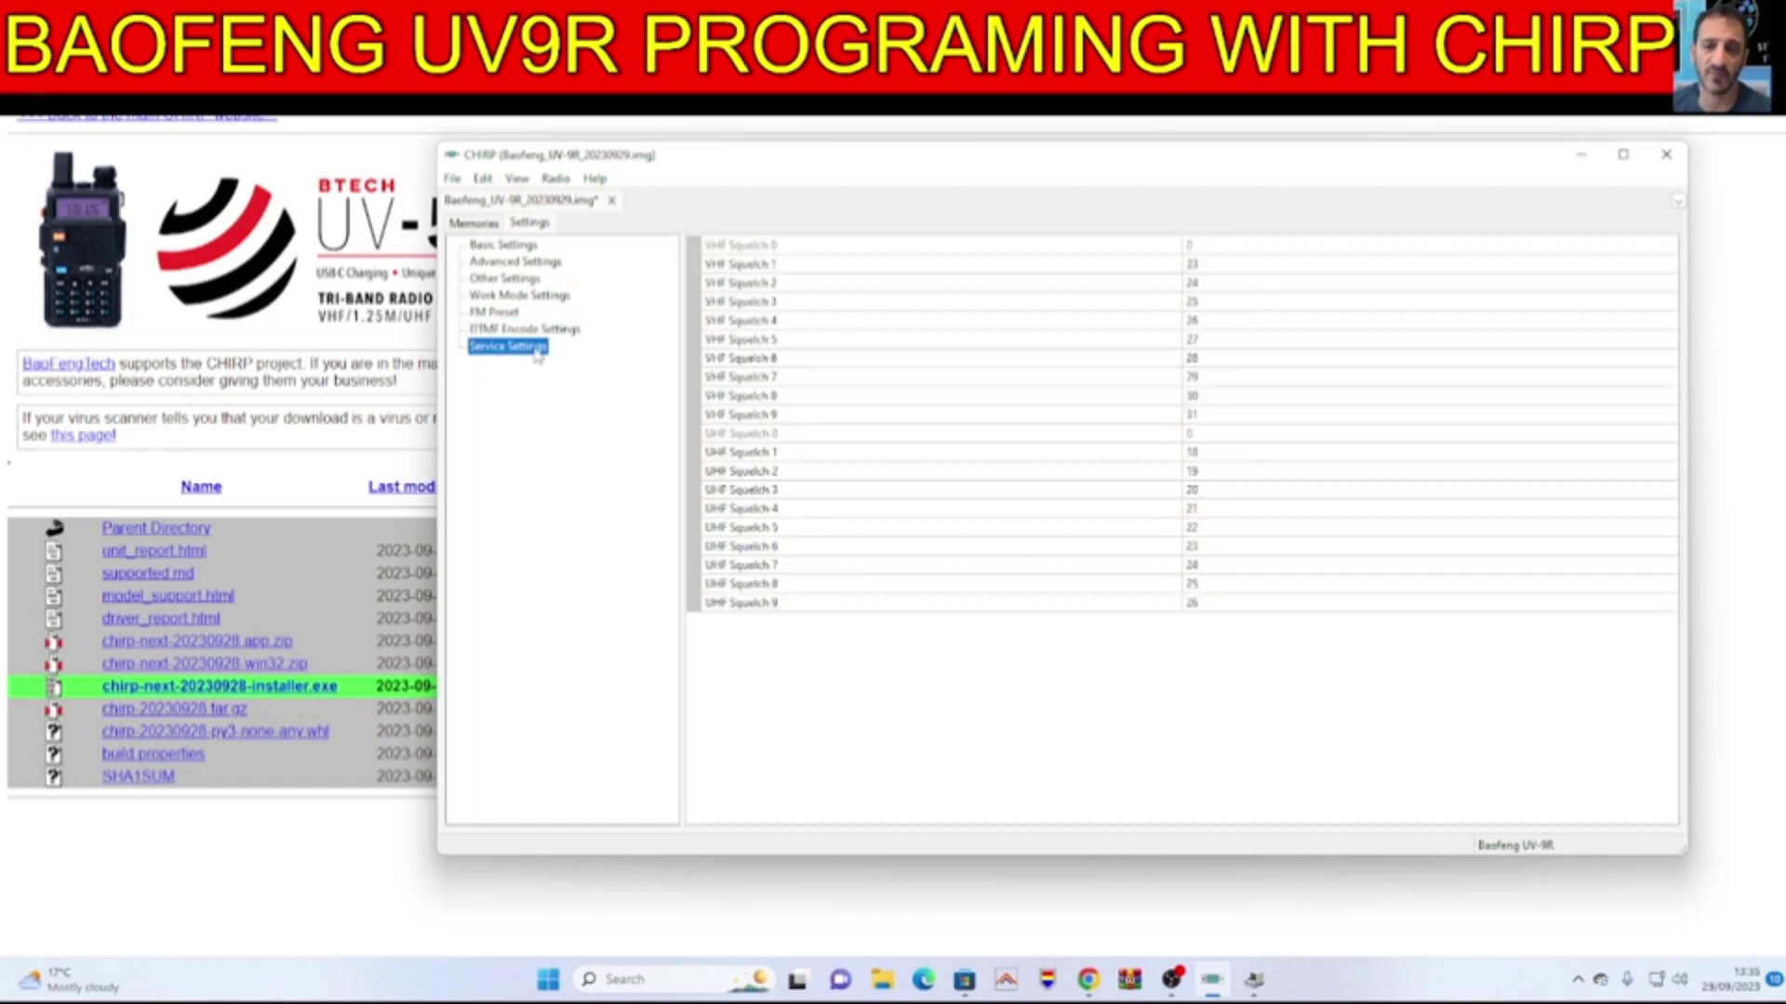
{"action": "left_click", "coordinate": [510, 264]}
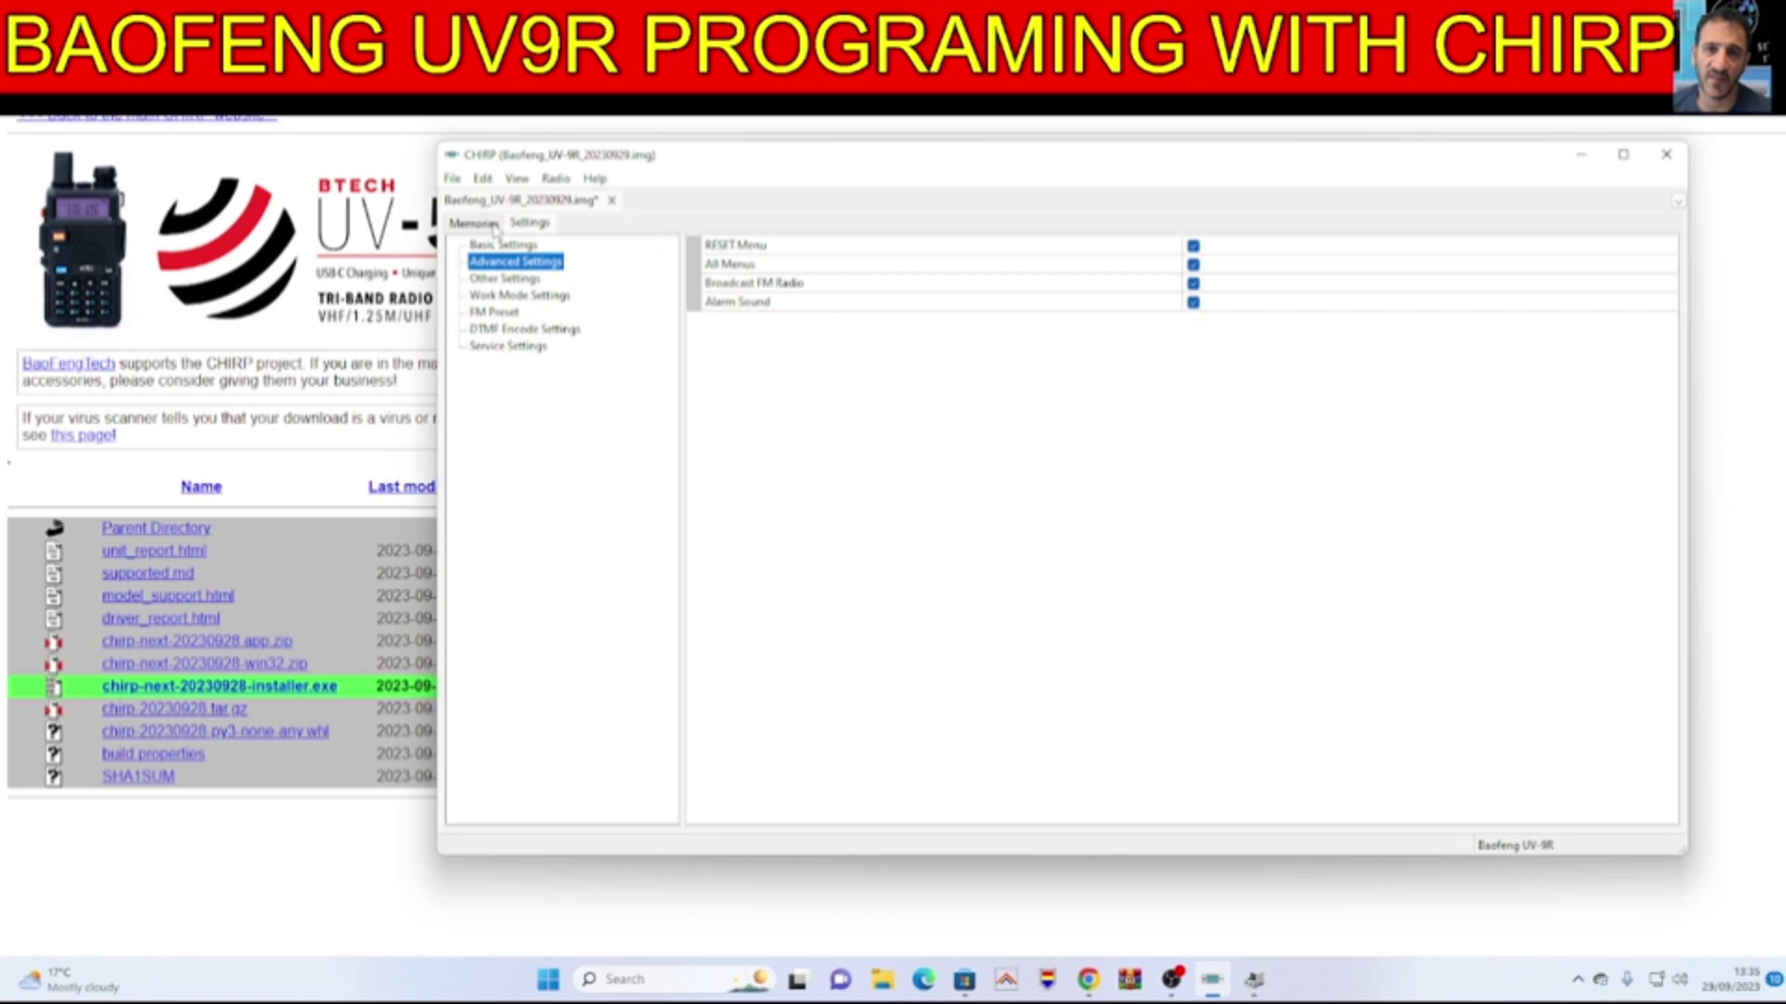
Export the memory channels to CSV as Baofeng_UV-9R_20230929 in Documents.
{"action": "left_click", "coordinate": [475, 223]}
{"action": "left_click", "coordinate": [452, 178]}
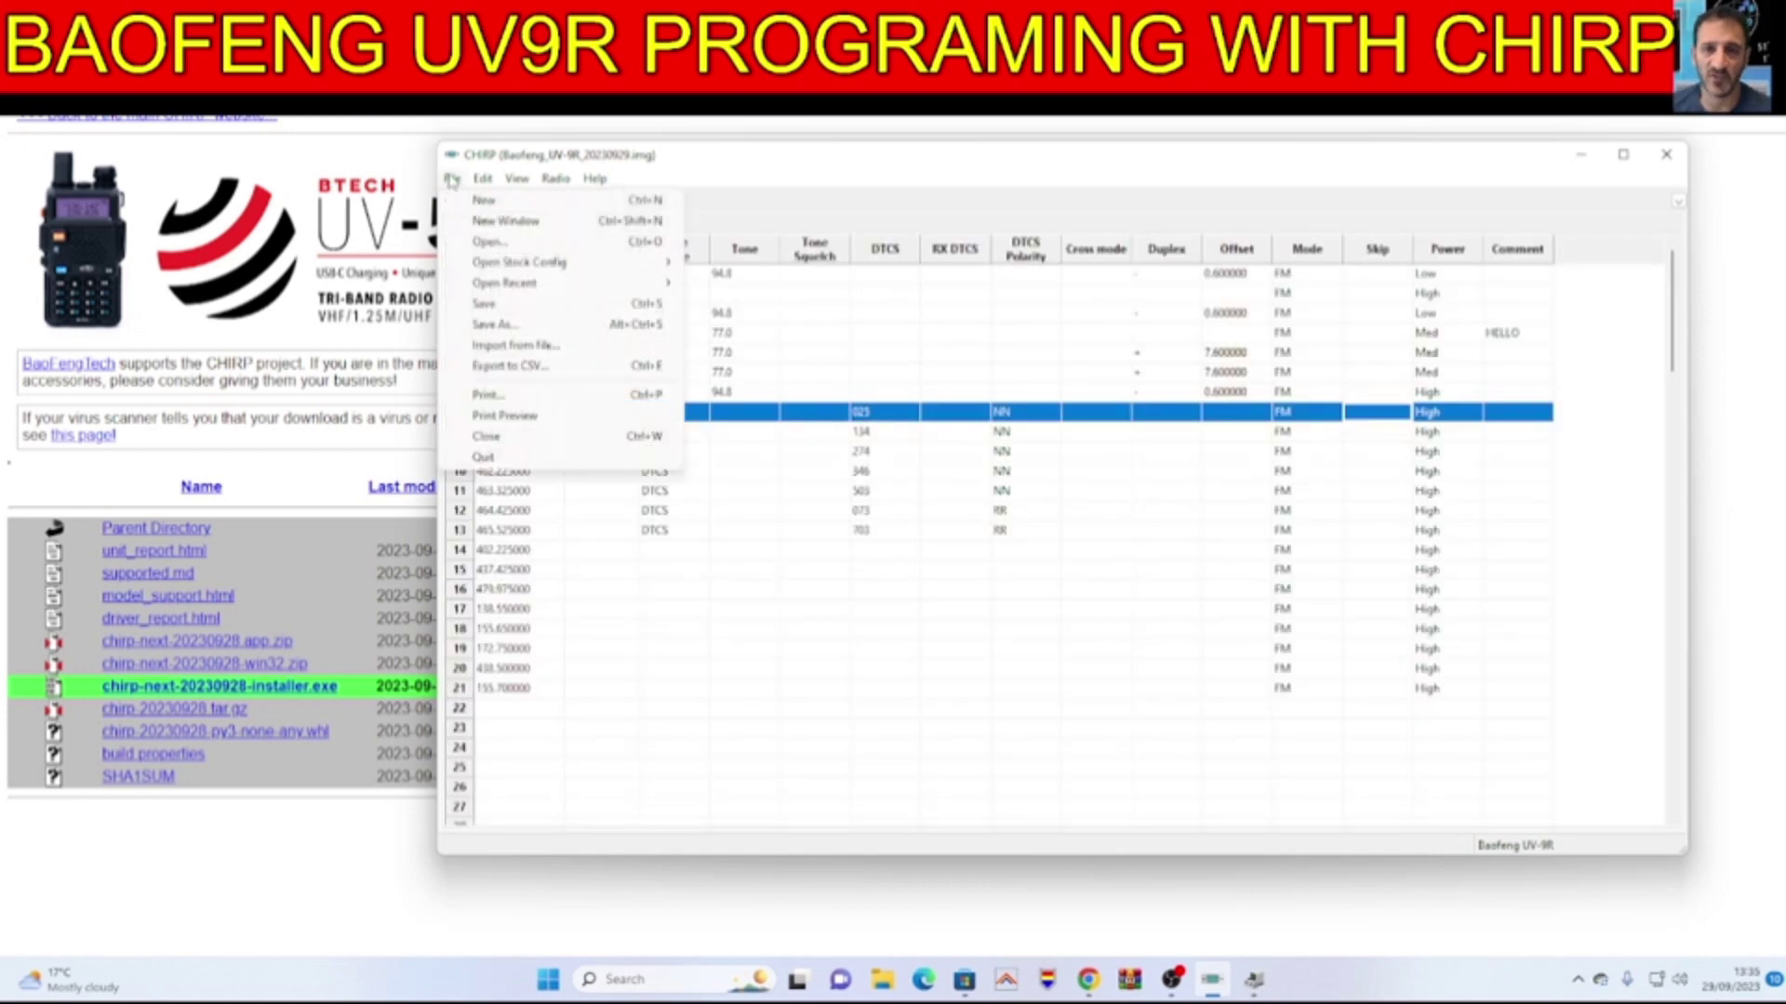
{"action": "left_click", "coordinate": [538, 368]}
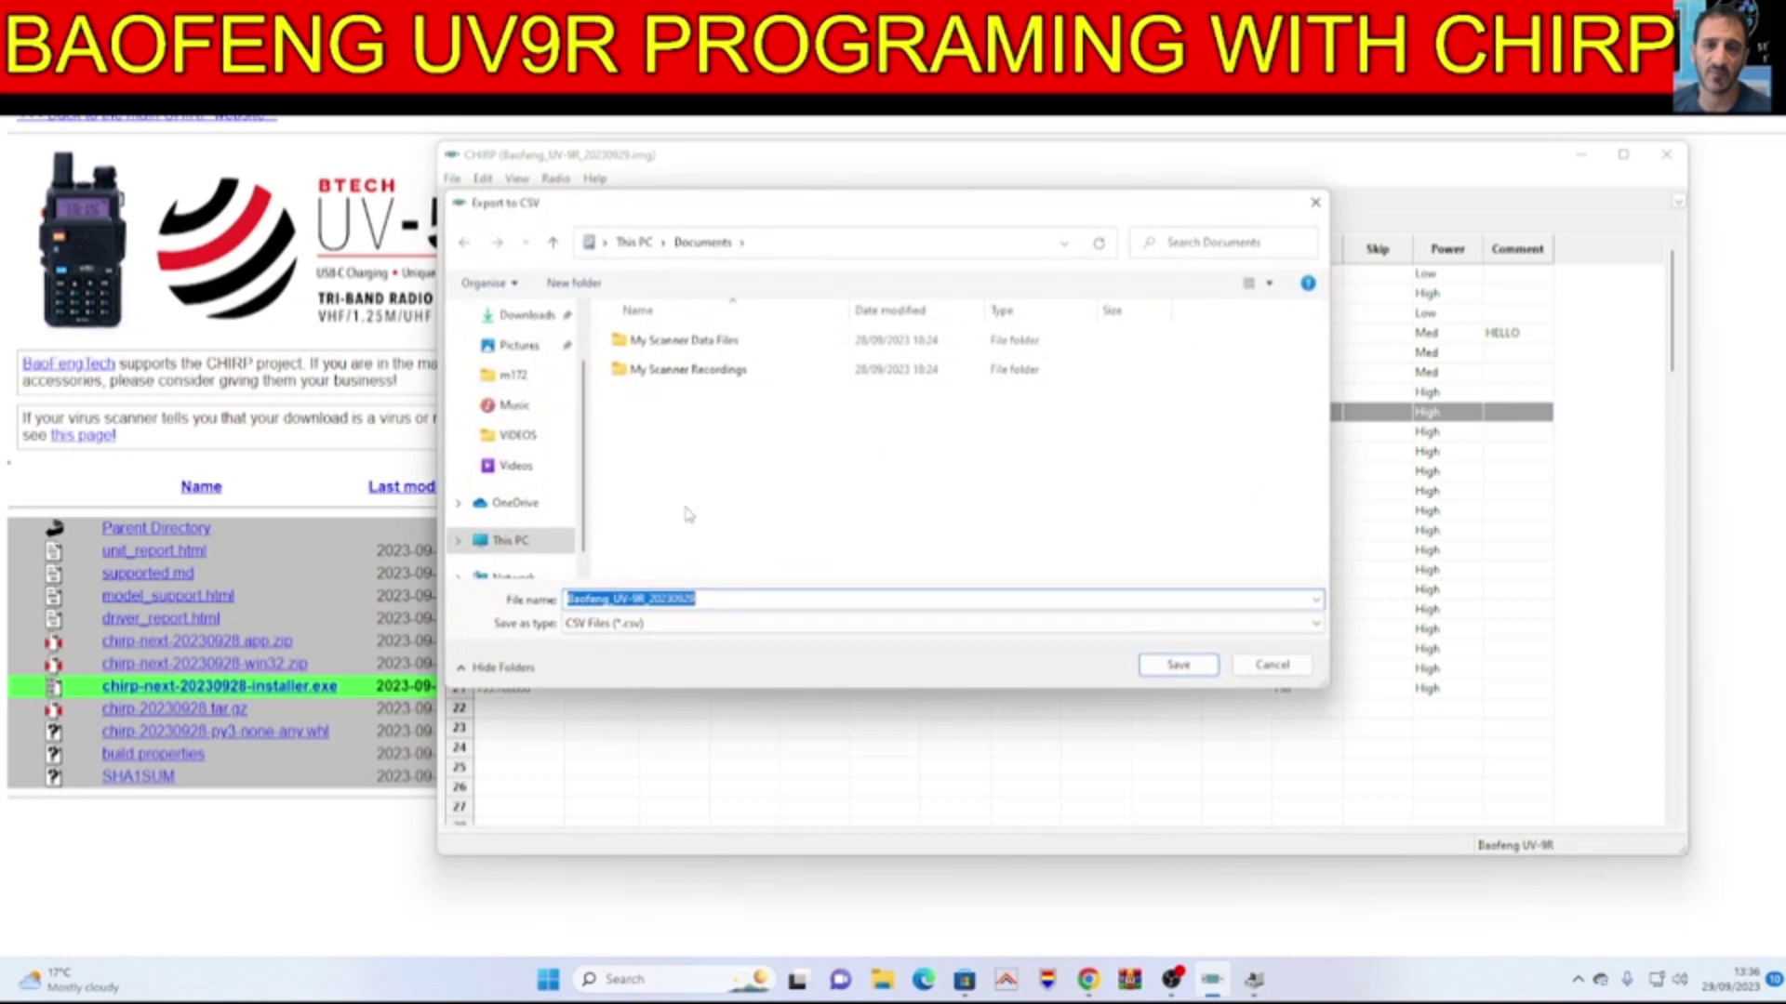
{"action": "left_click", "coordinate": [1178, 665]}
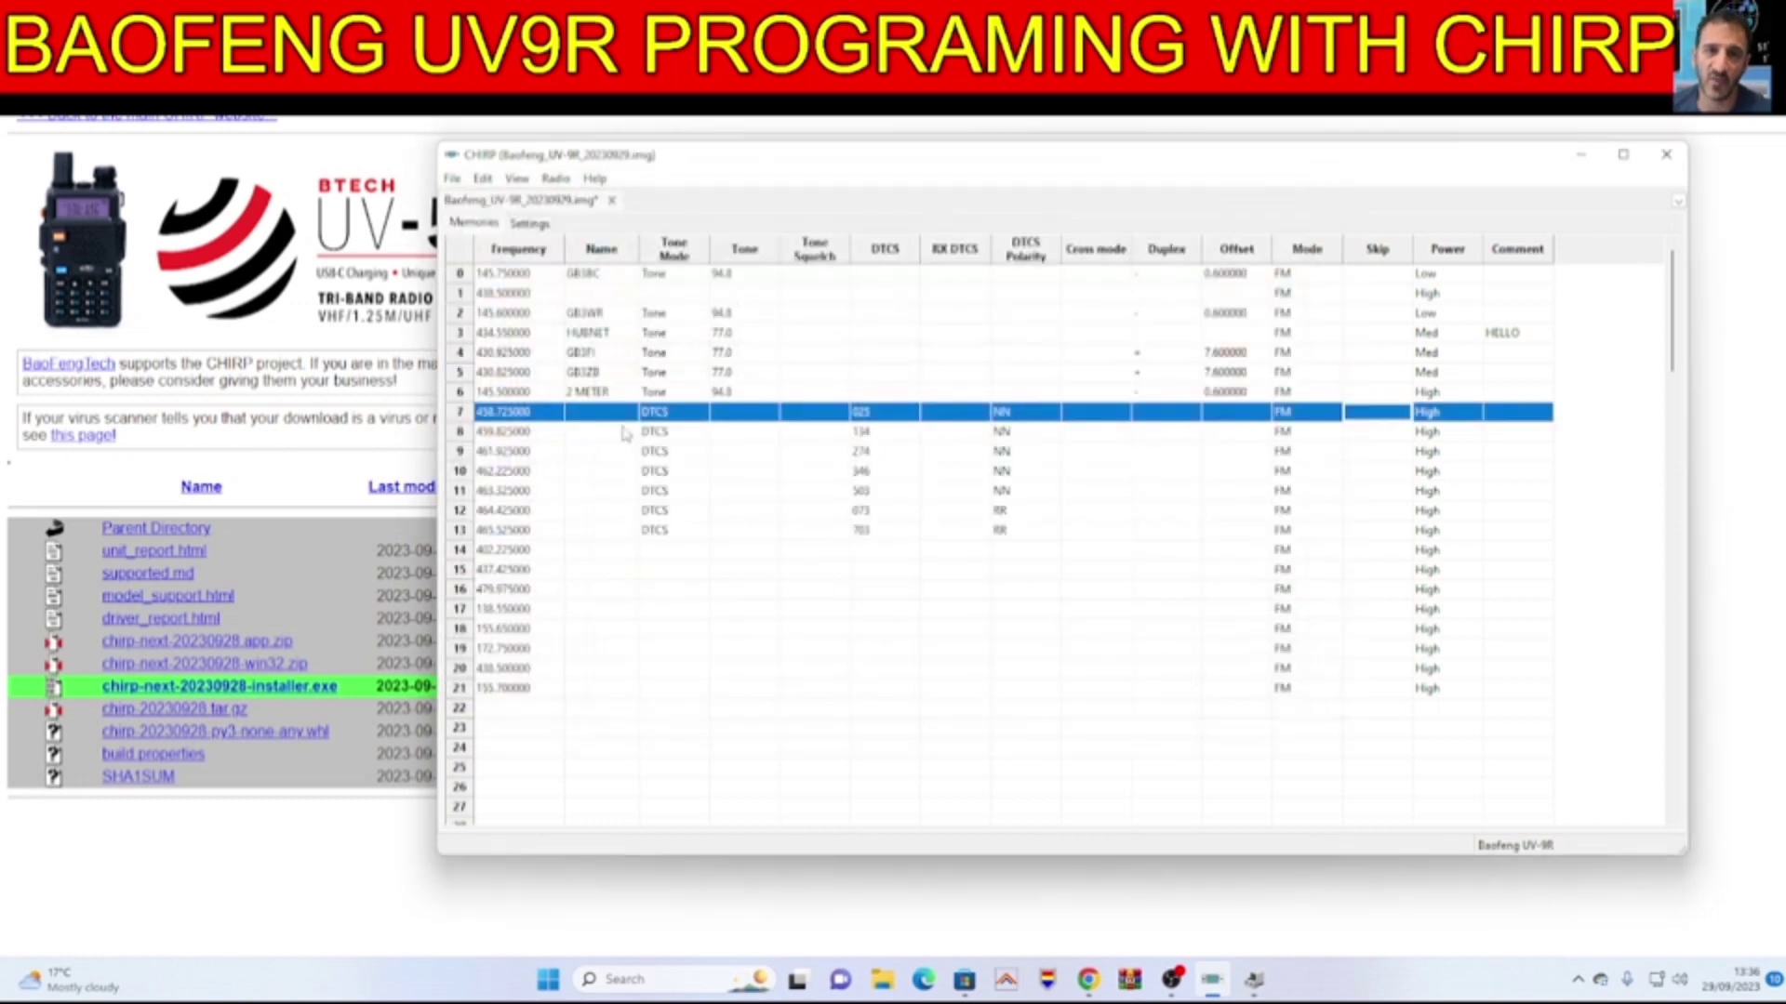
Start an import from file, then close the file window without importing.
{"action": "left_click", "coordinate": [453, 178]}
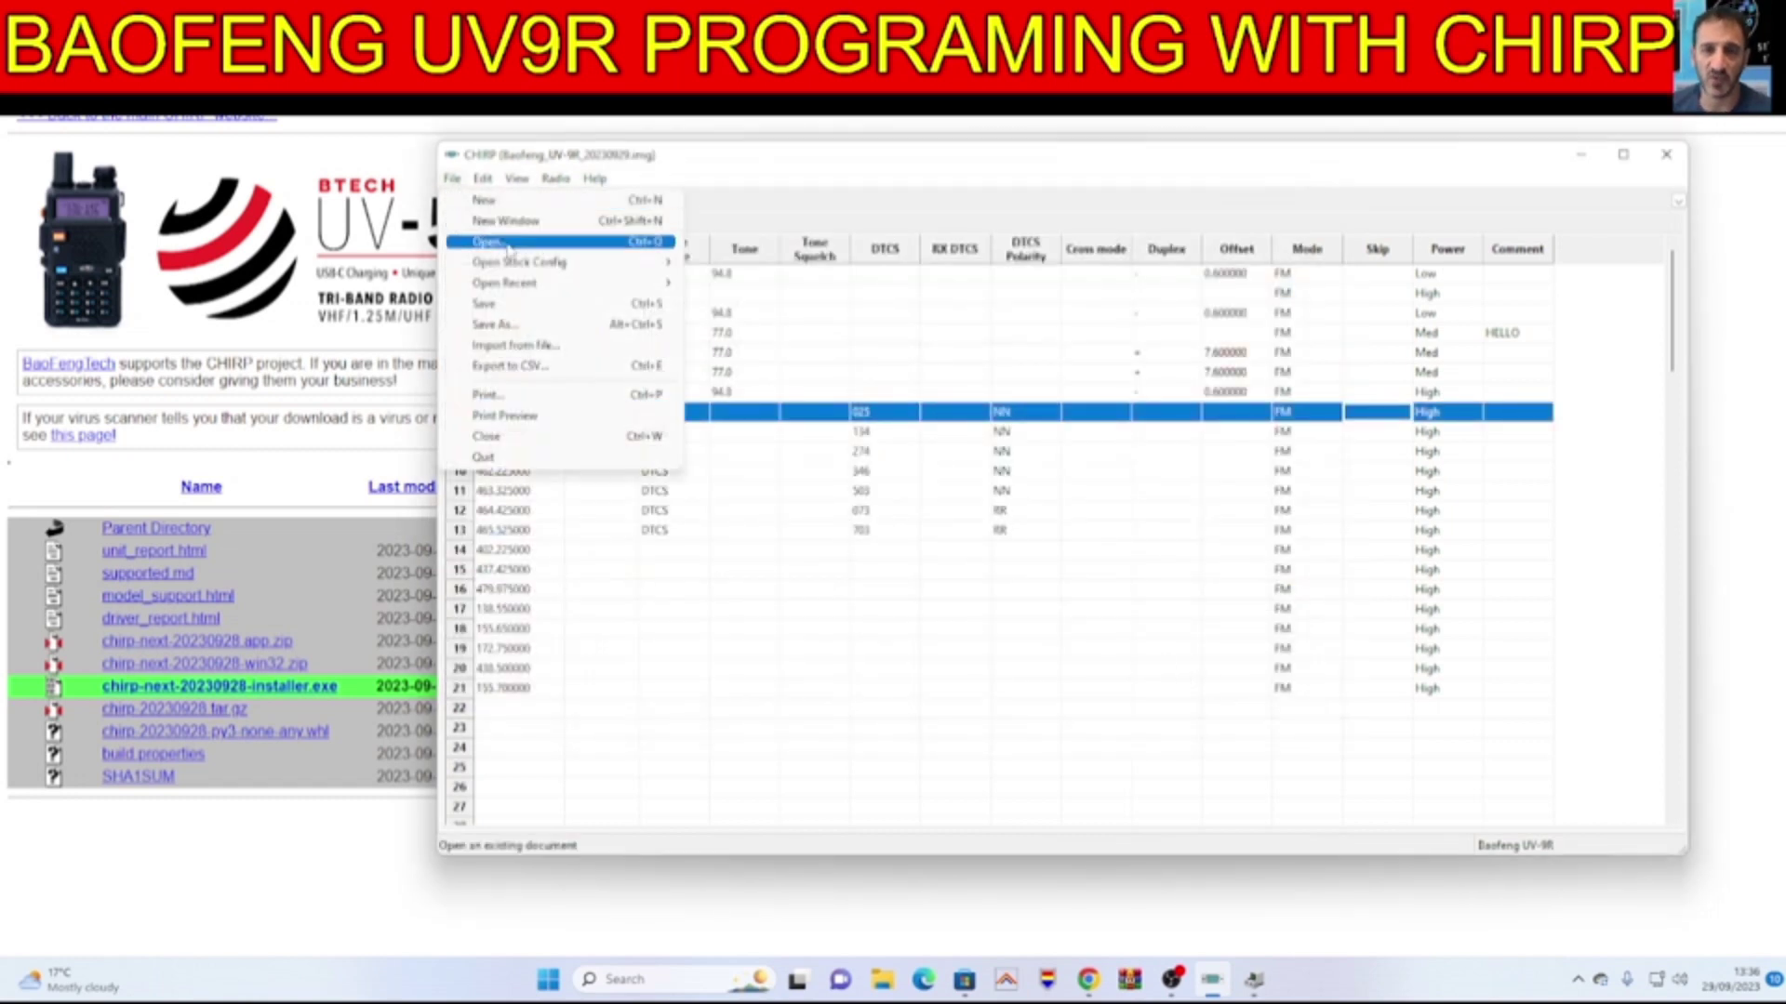
{"action": "left_click", "coordinate": [545, 348]}
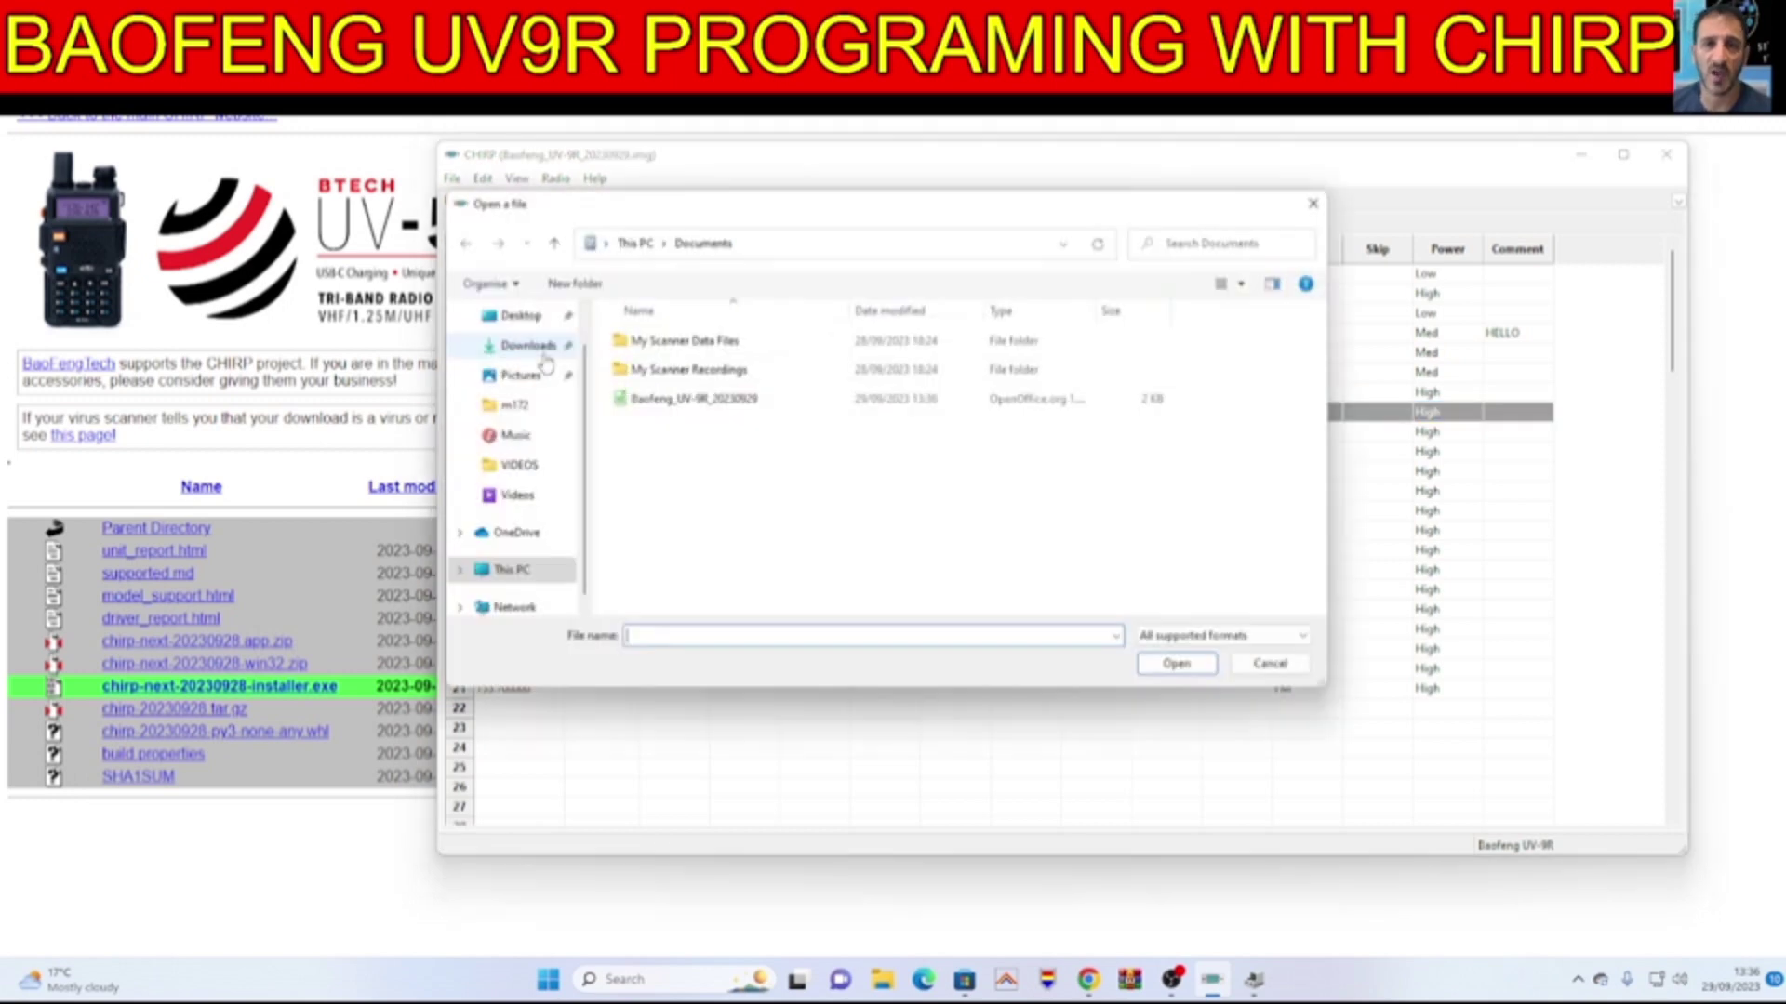
{"action": "left_click", "coordinate": [1312, 204]}
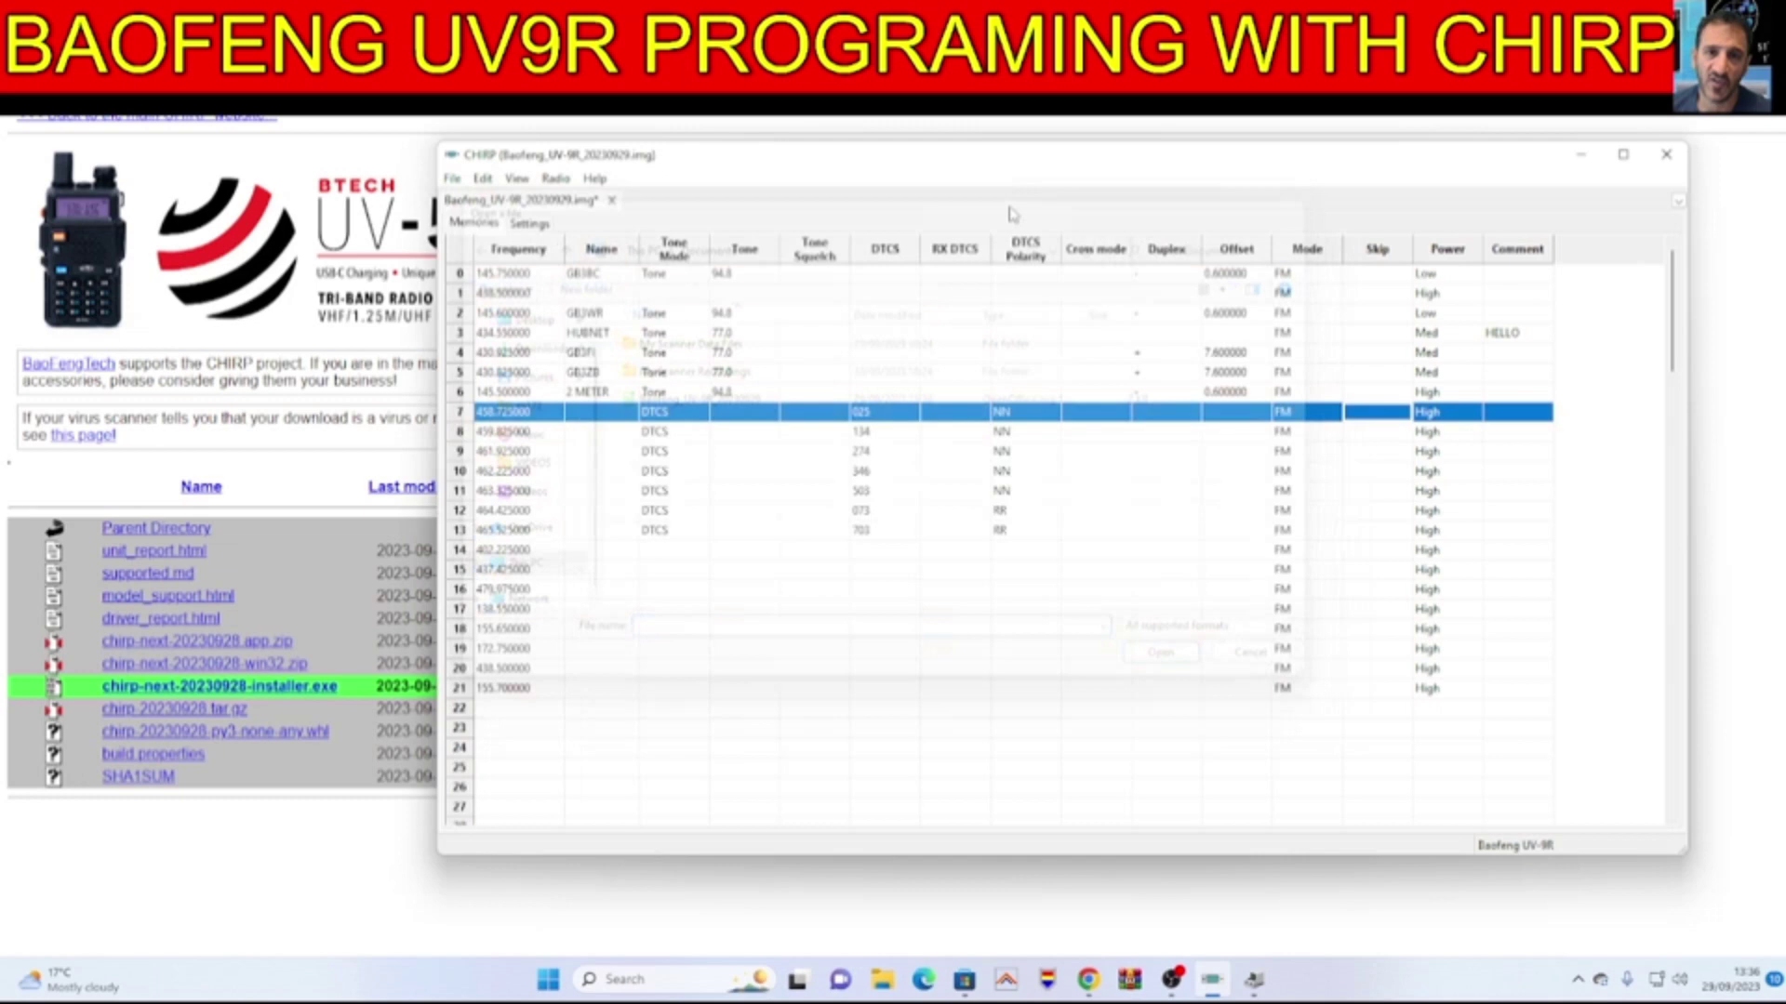
{"action": "left_click", "coordinate": [455, 186]}
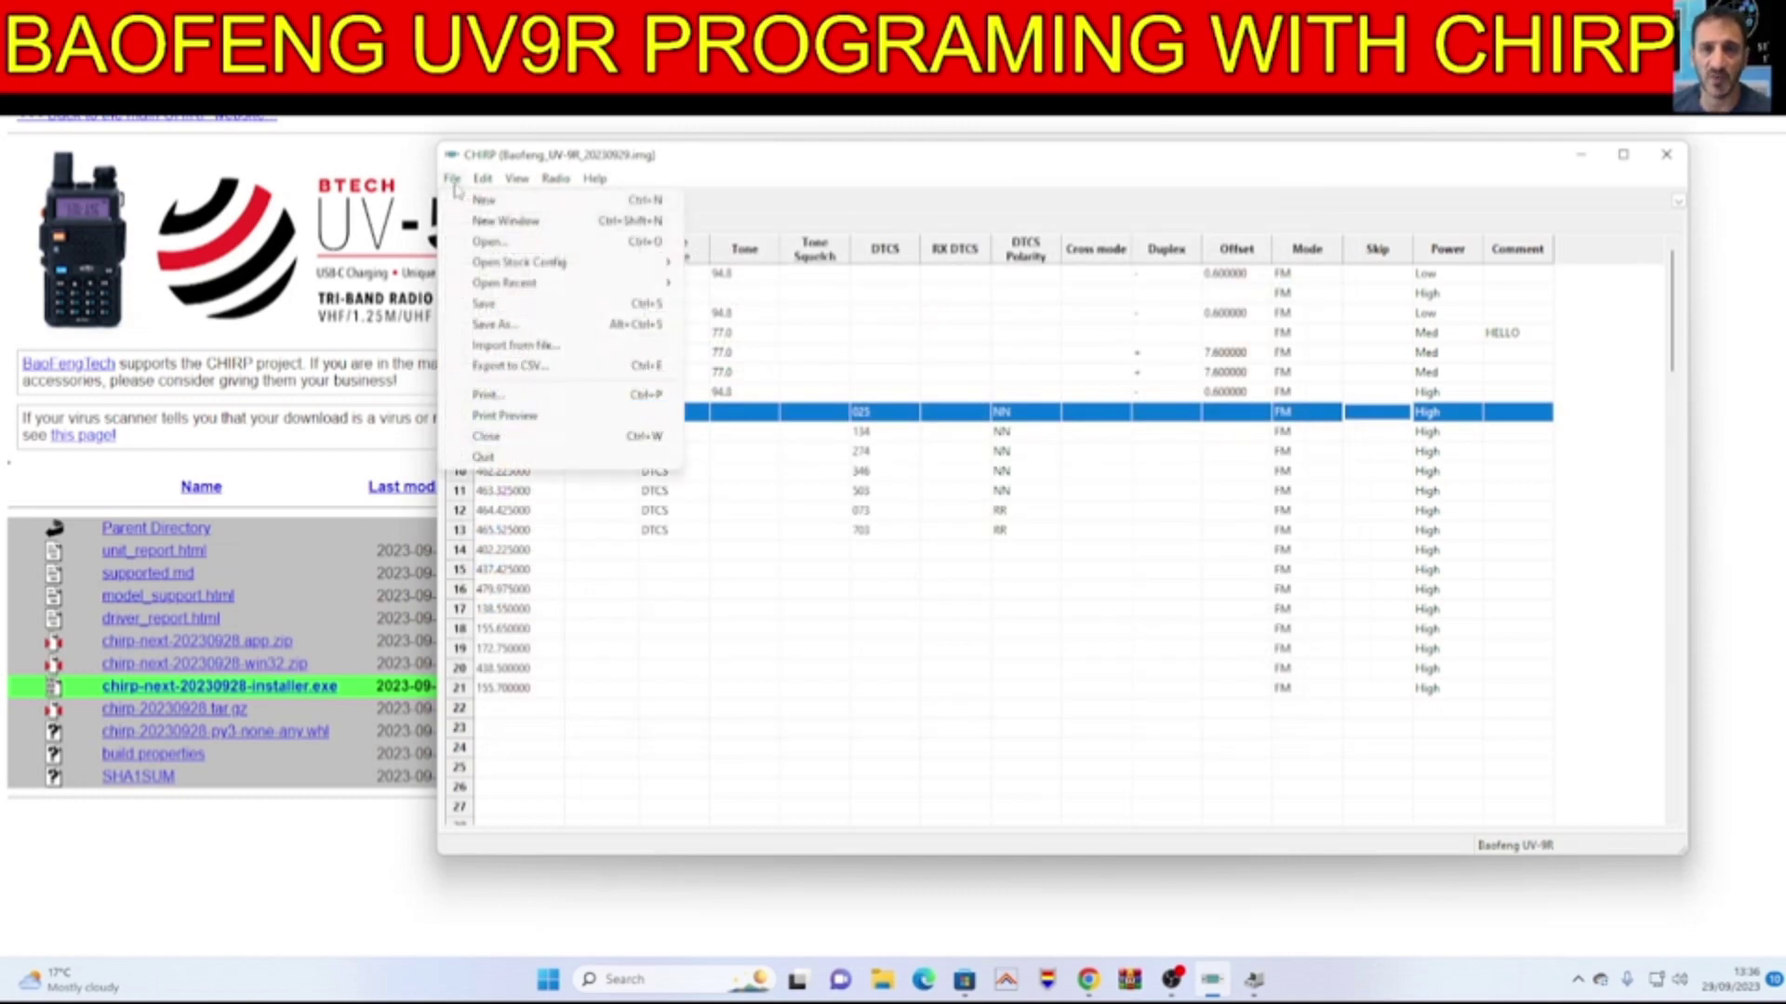
Save the image as Baofeng_UV-9R_20230929.img in the Downloads folder.
{"action": "left_click", "coordinate": [491, 325]}
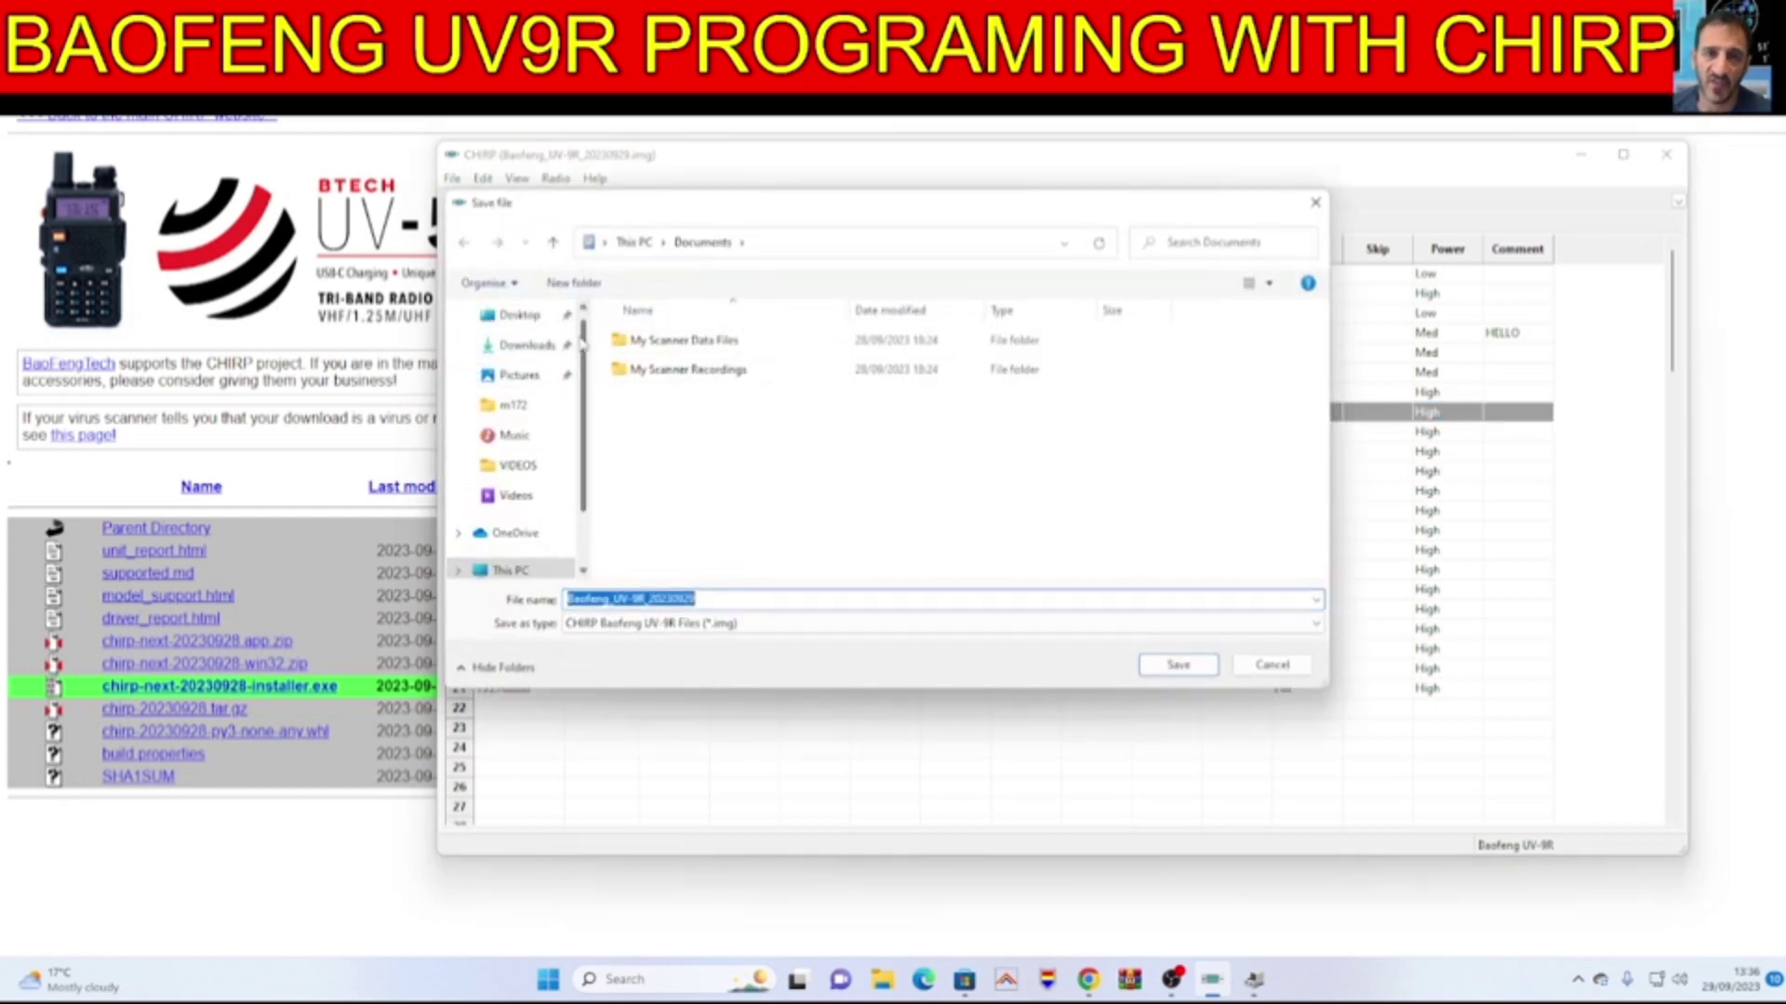
{"action": "scroll", "coordinate": [576, 330], "scroll_direction": "up", "scroll_amount": 2}
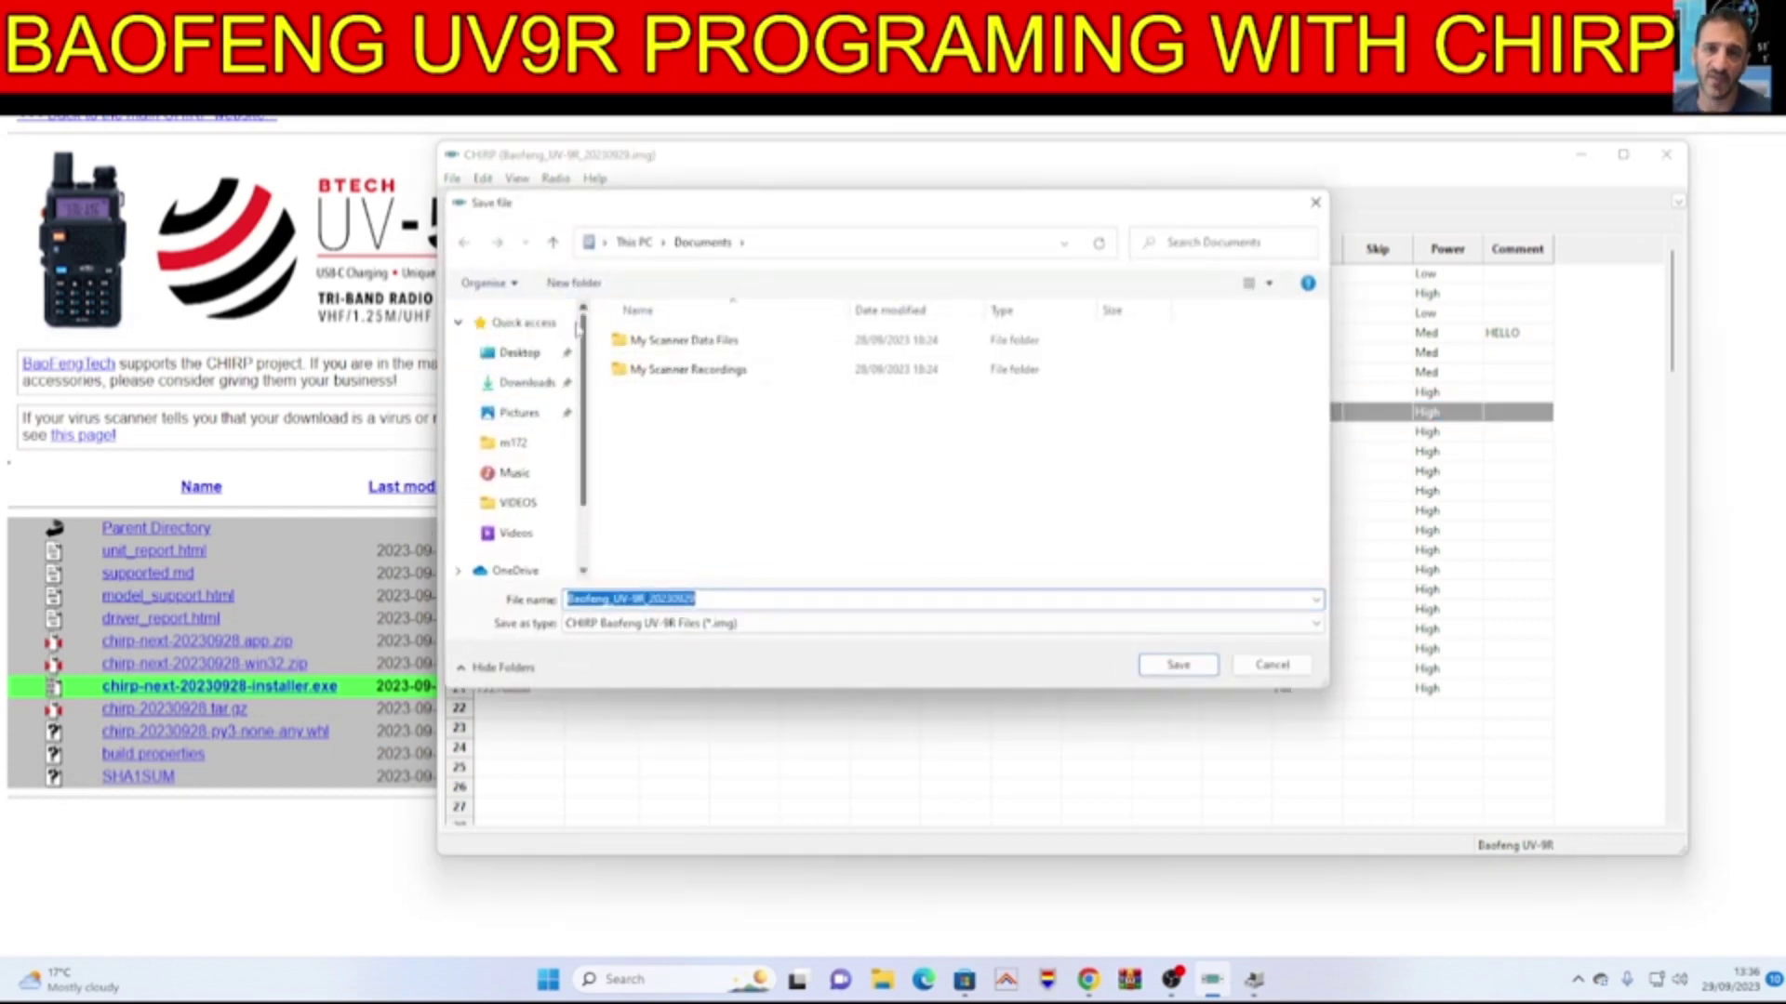
{"action": "left_click", "coordinate": [521, 358]}
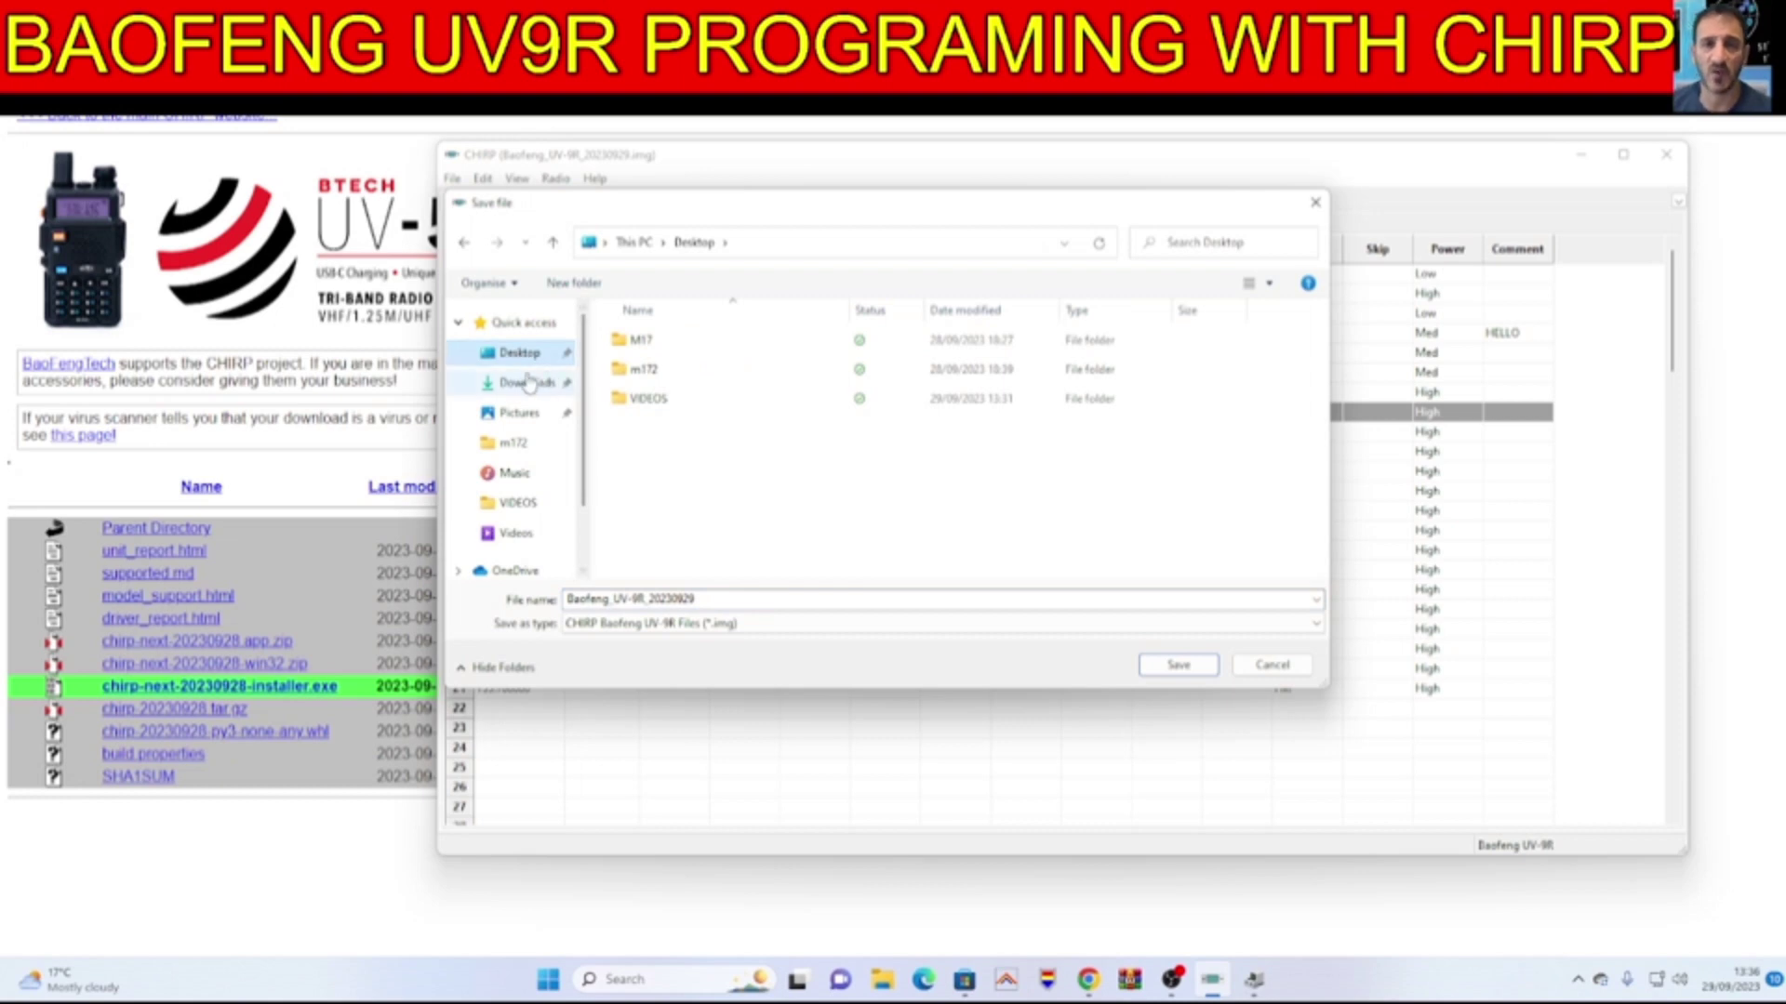
{"action": "left_click", "coordinate": [528, 382]}
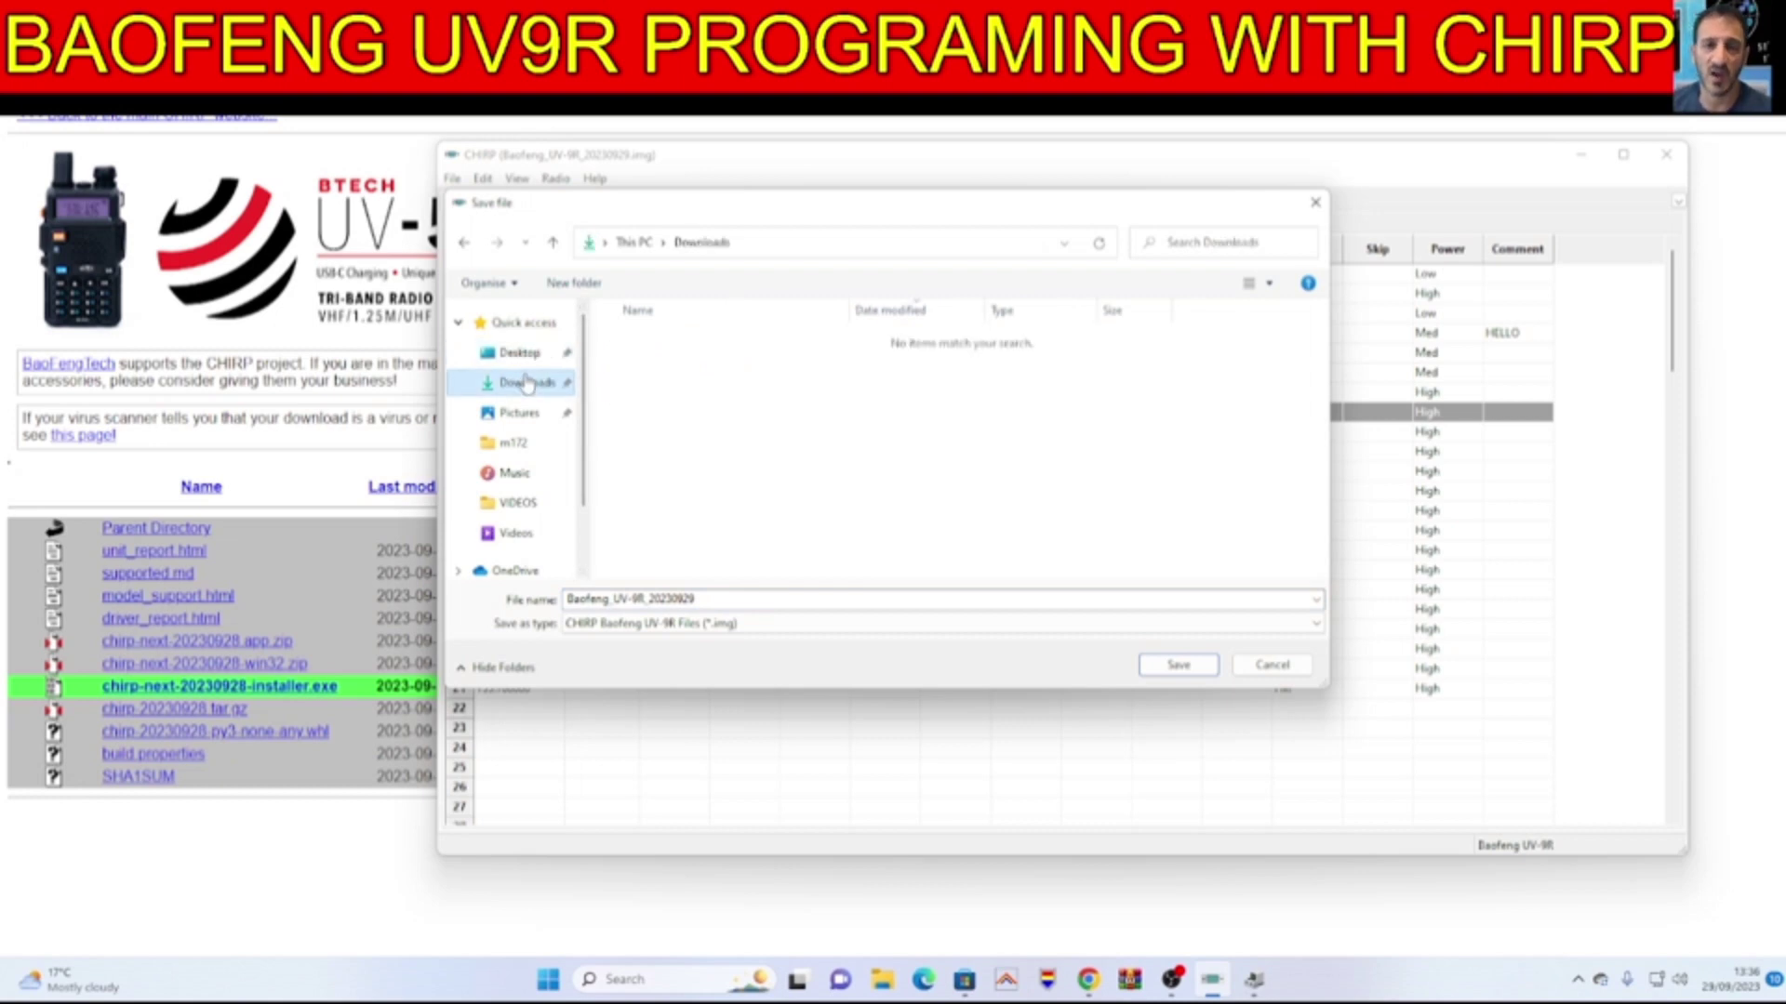
{"action": "left_click", "coordinate": [1174, 666]}
Confirm the saved image appears in the Open dialog, then close it without opening.
{"action": "left_click", "coordinate": [453, 177]}
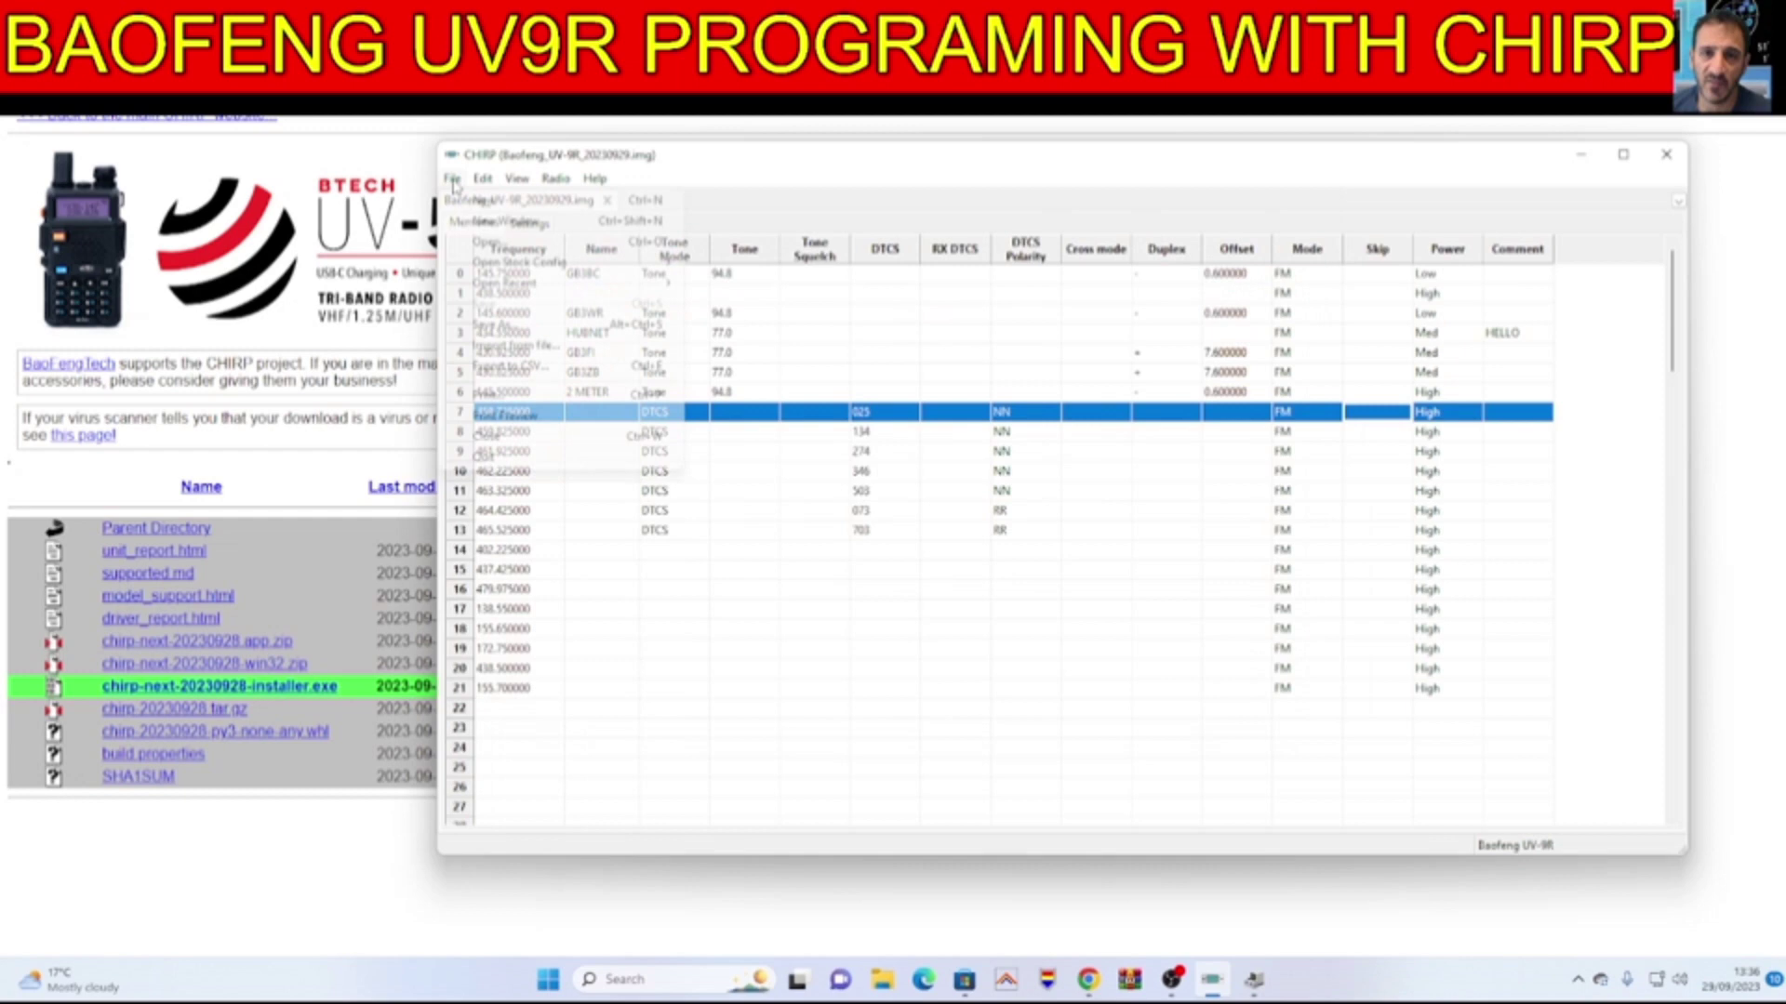
{"action": "left_click", "coordinate": [491, 237]}
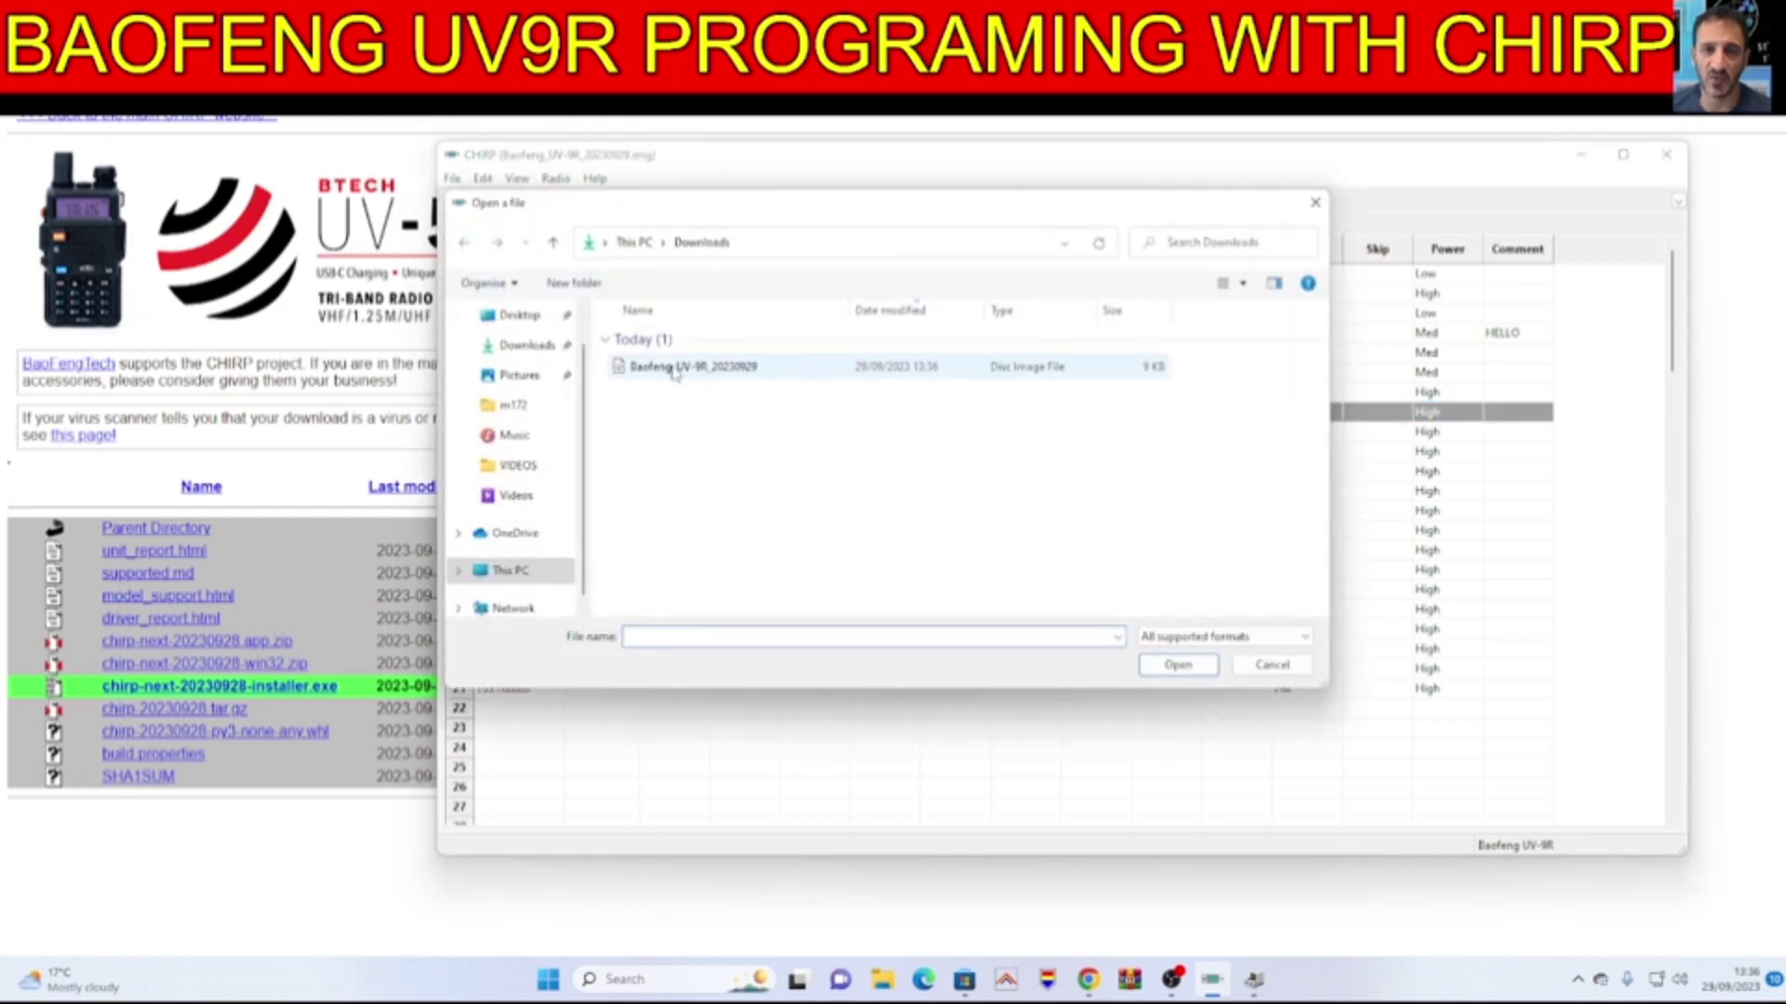
{"action": "left_click", "coordinate": [680, 369]}
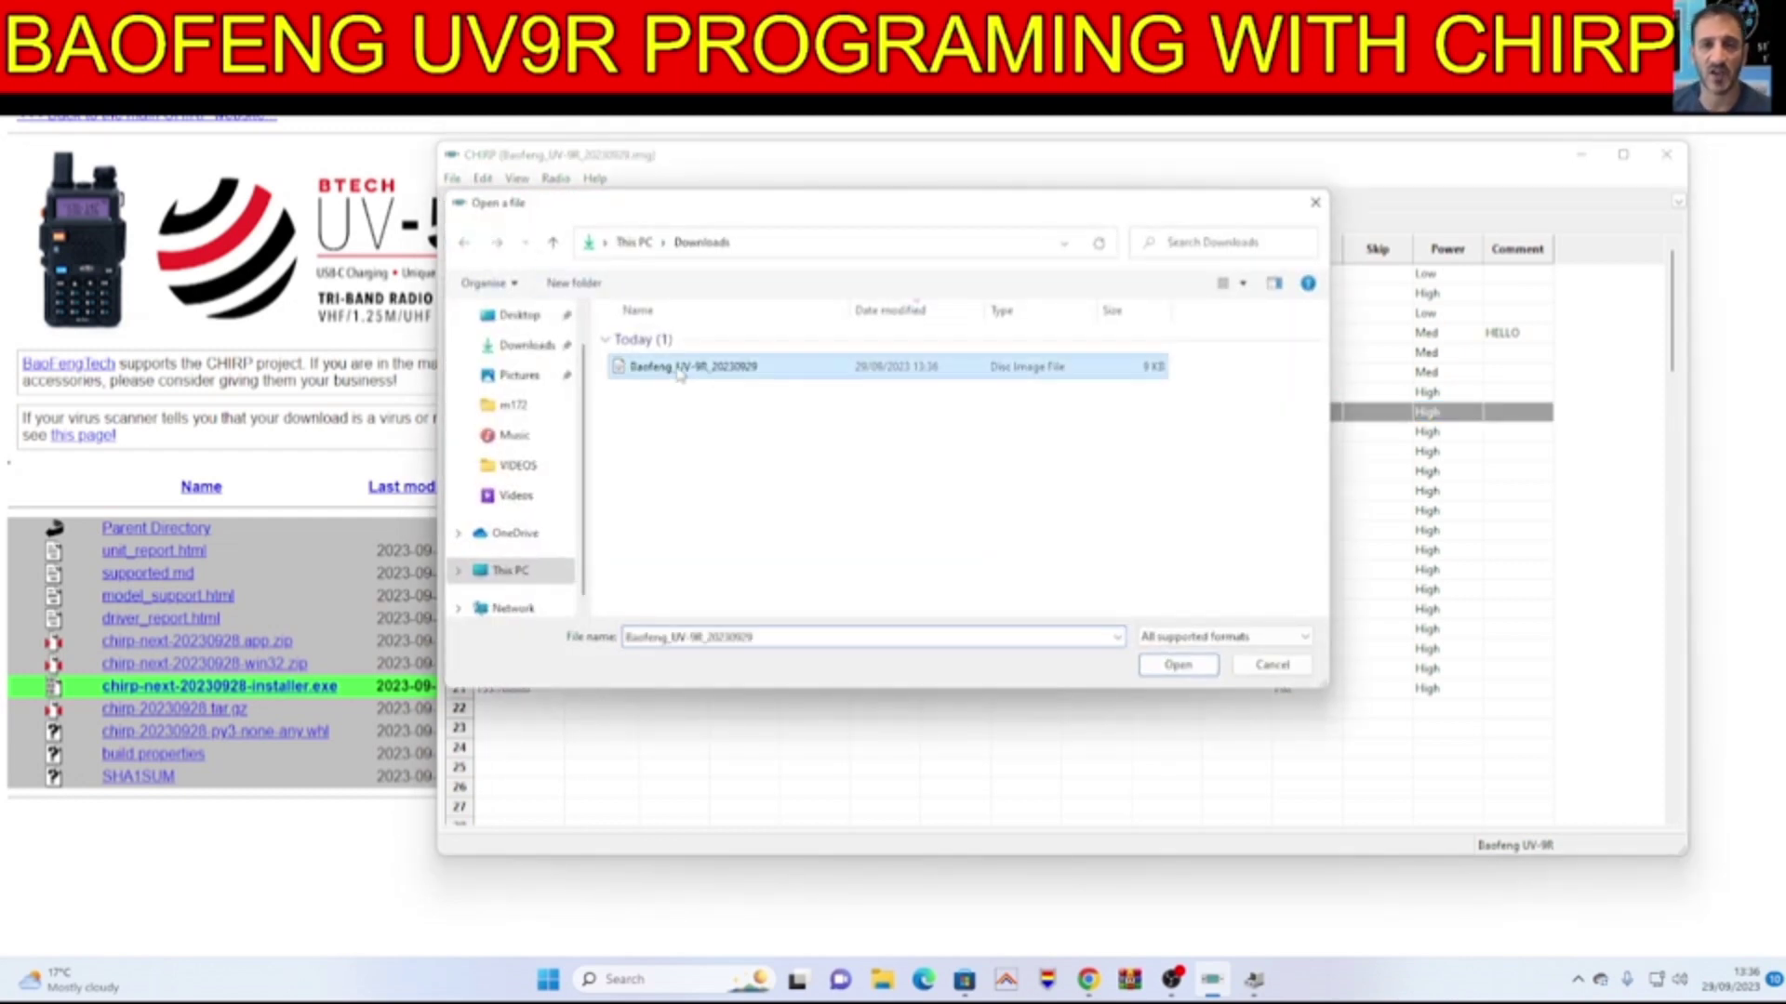
{"action": "right_click", "coordinate": [682, 368]}
{"action": "left_click", "coordinate": [1014, 444]}
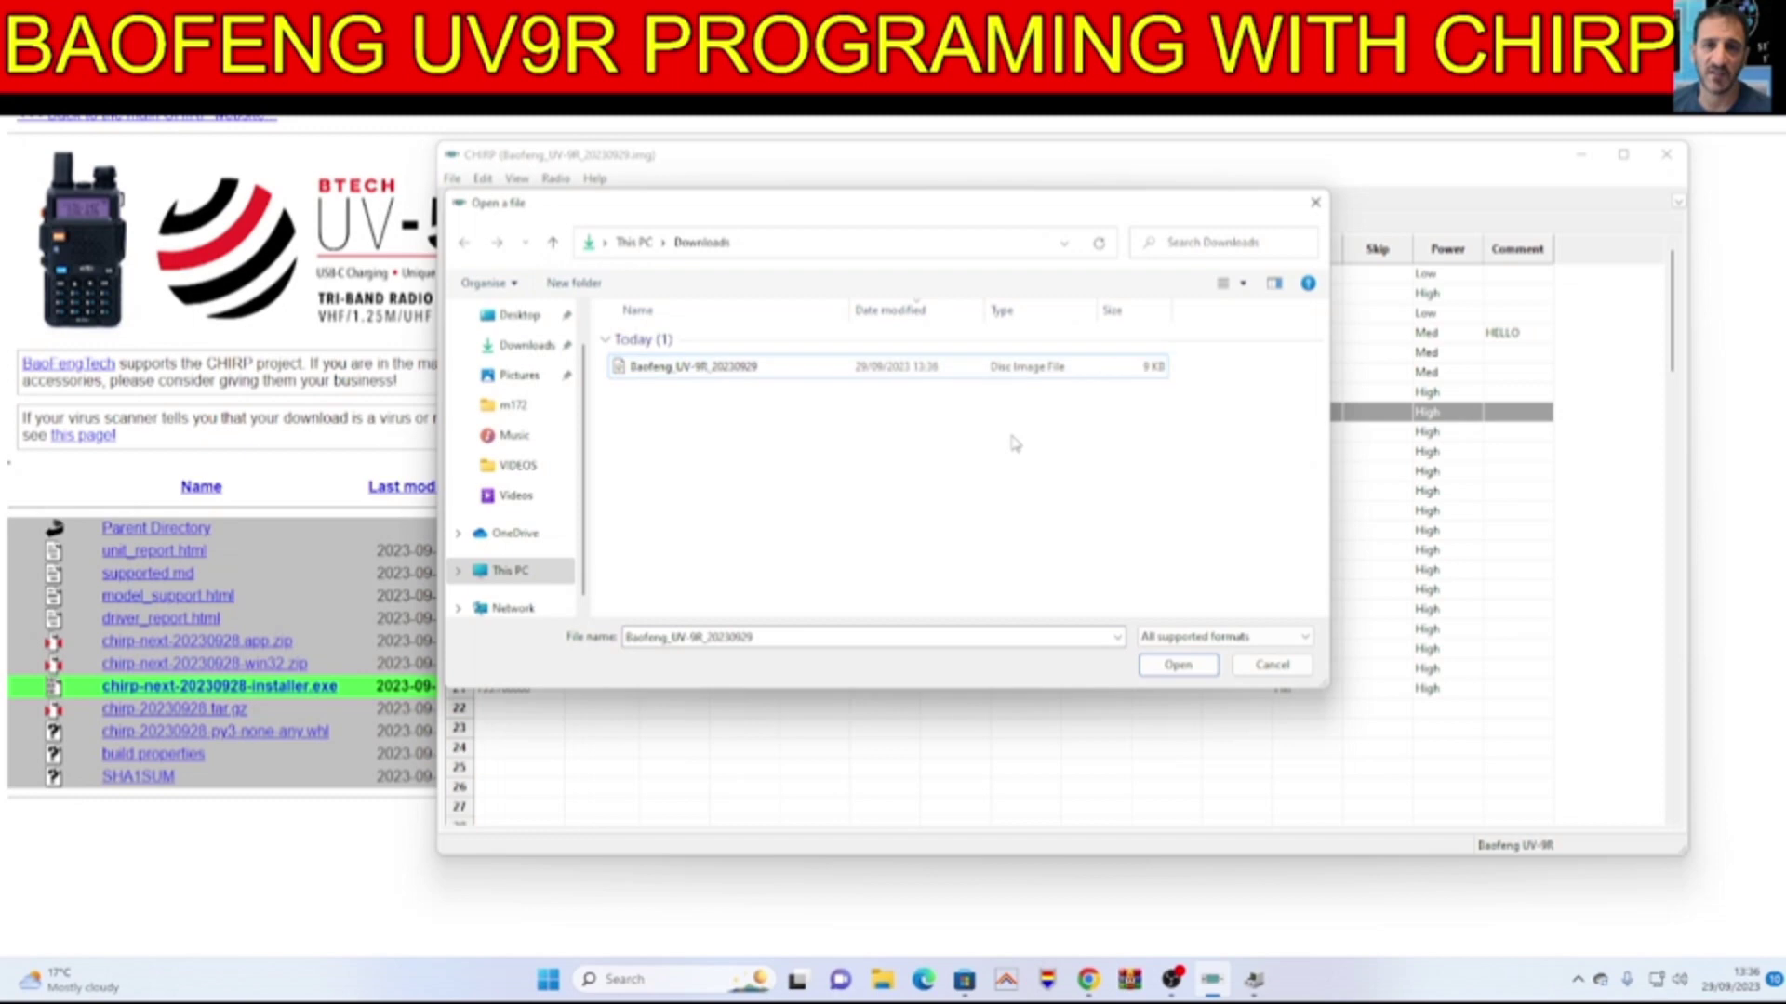
{"action": "left_click", "coordinate": [1315, 202]}
{"action": "left_click", "coordinate": [453, 177]}
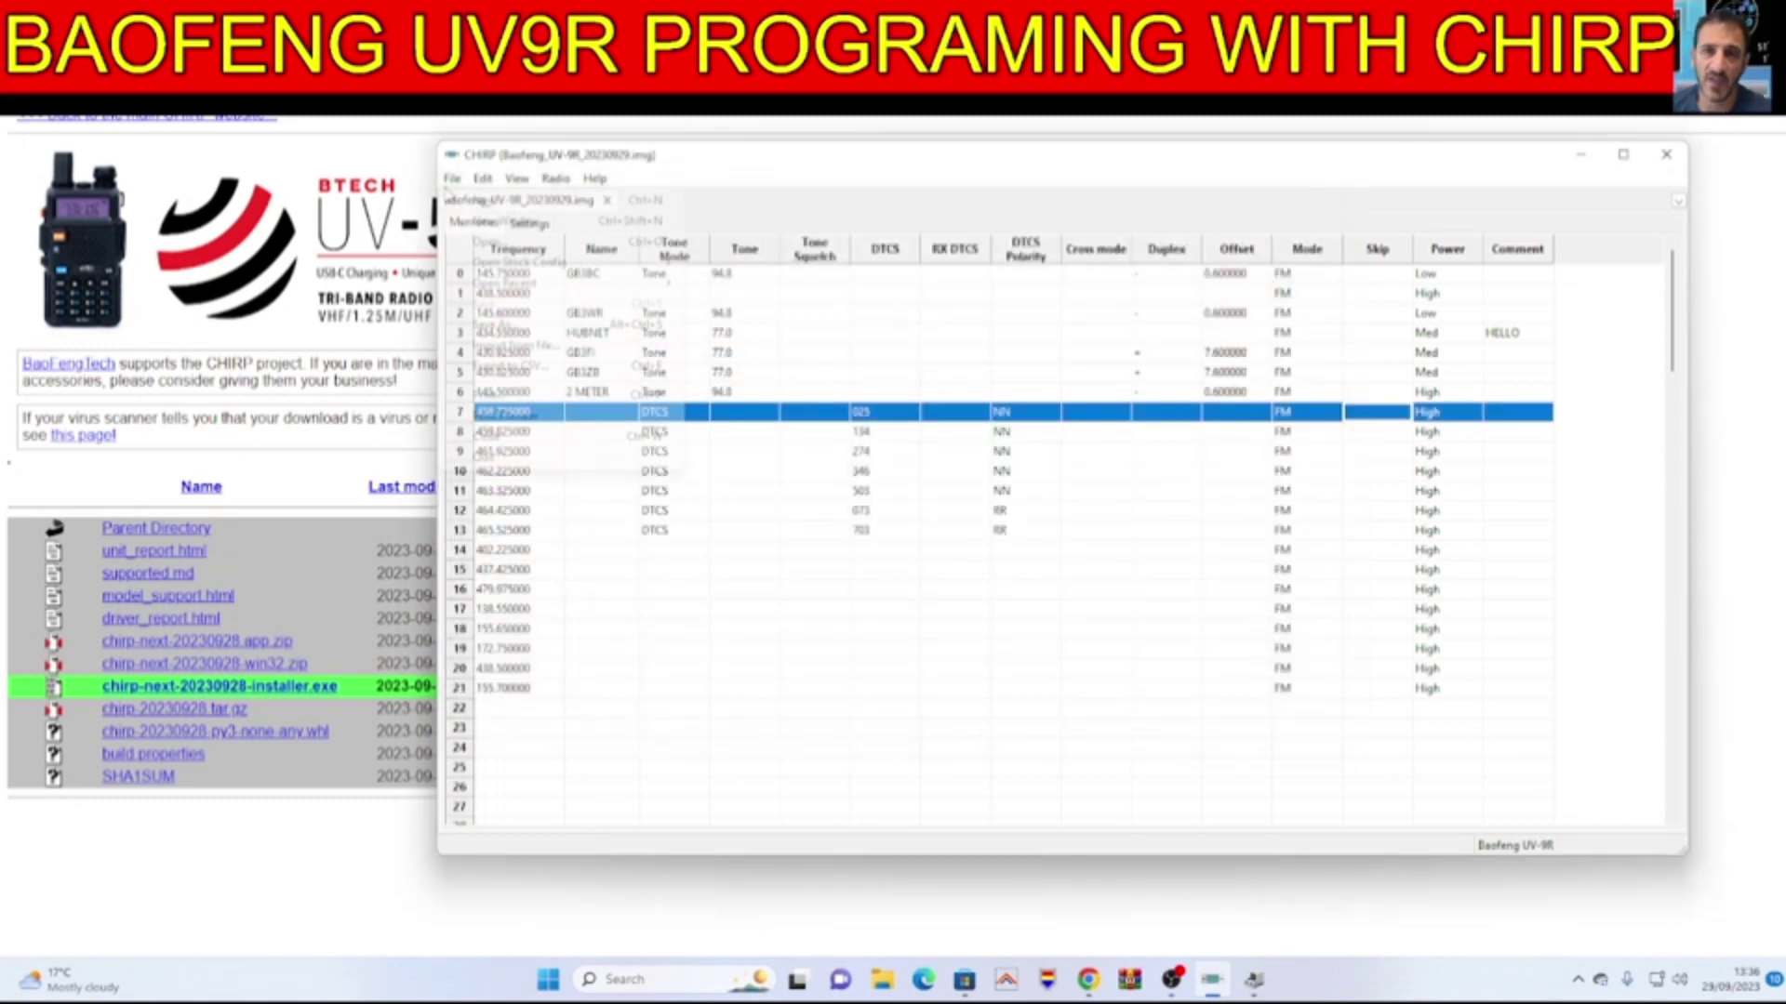
Cancel the CSV export, then browse Work Mode, FM Preset, DTMF Encode and Service Settings.
{"action": "left_click", "coordinate": [525, 371]}
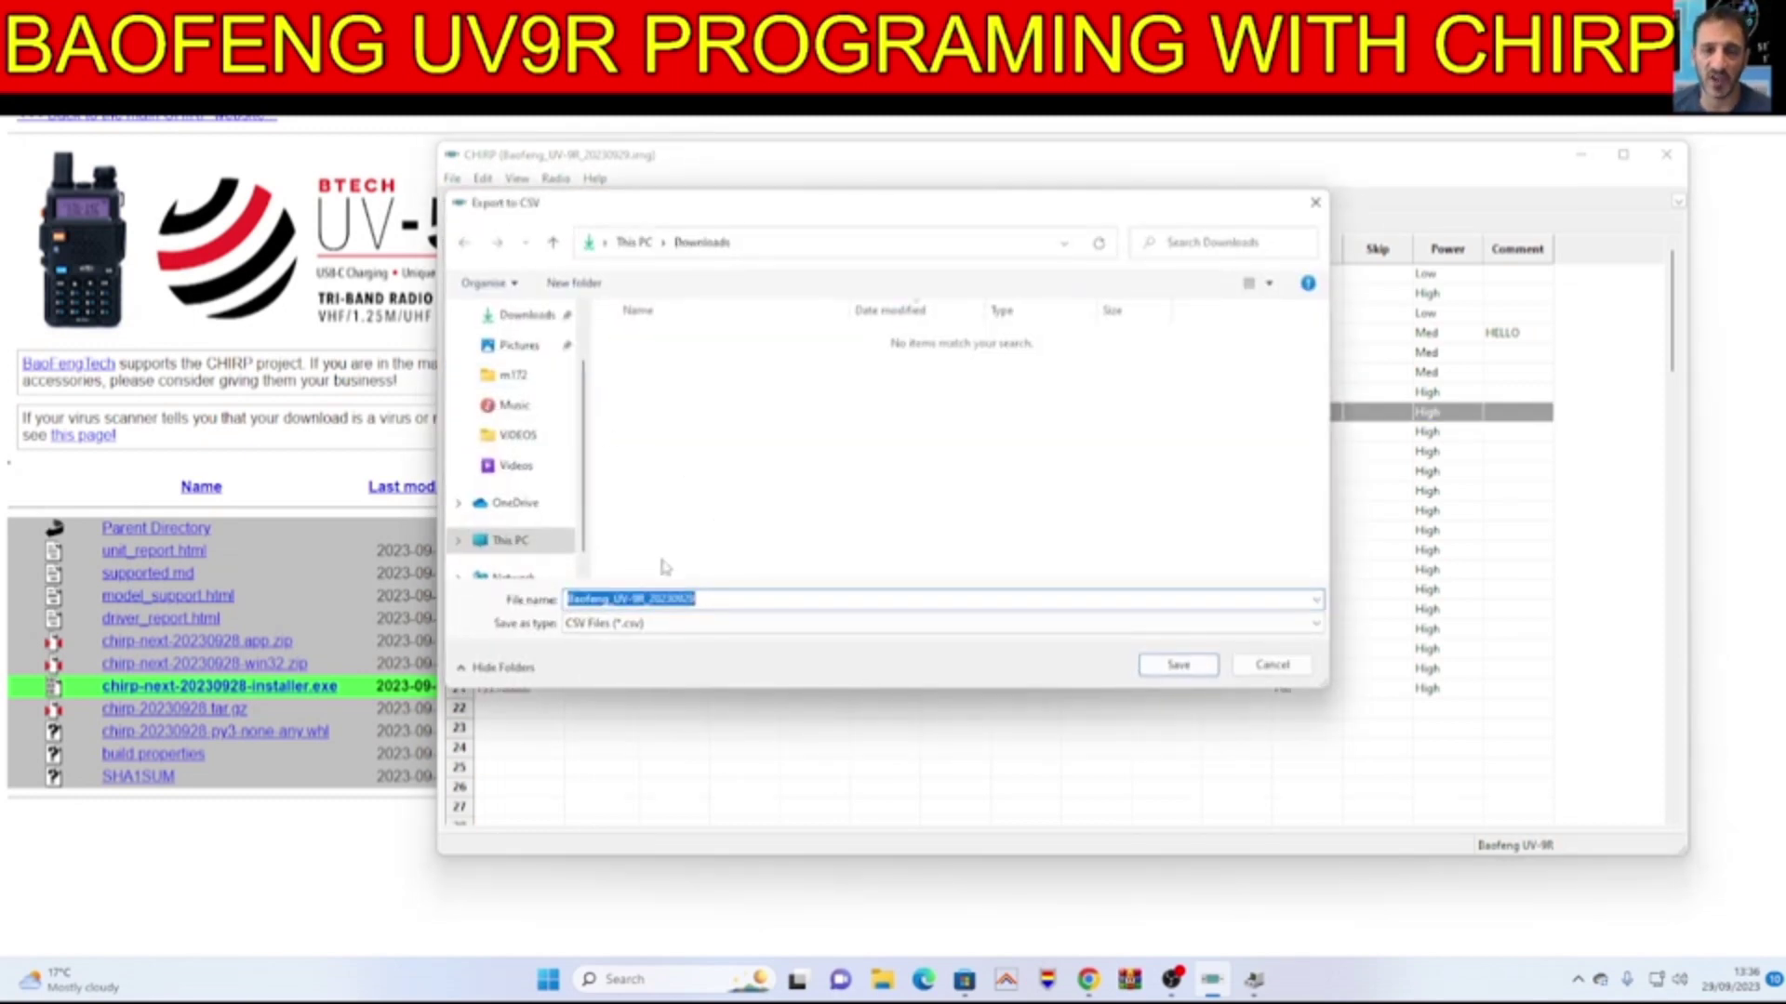
{"action": "left_click", "coordinate": [1272, 664]}
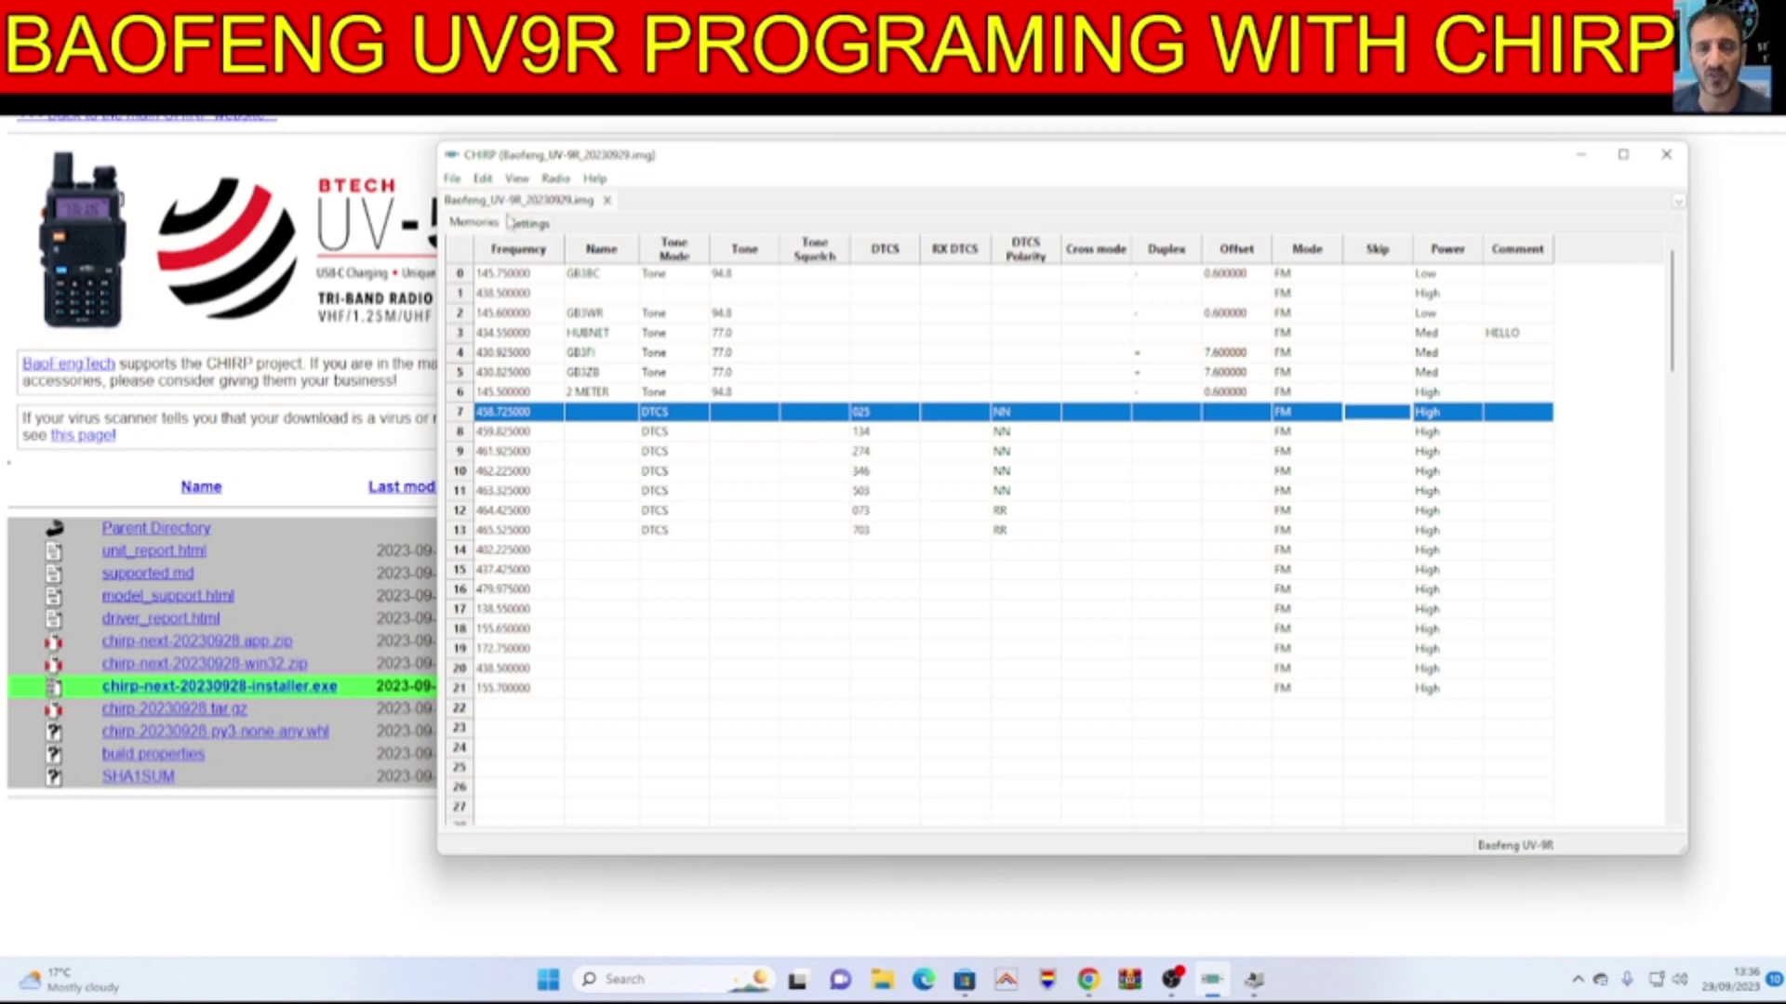
{"action": "left_click", "coordinate": [527, 223]}
{"action": "left_click", "coordinate": [519, 295]}
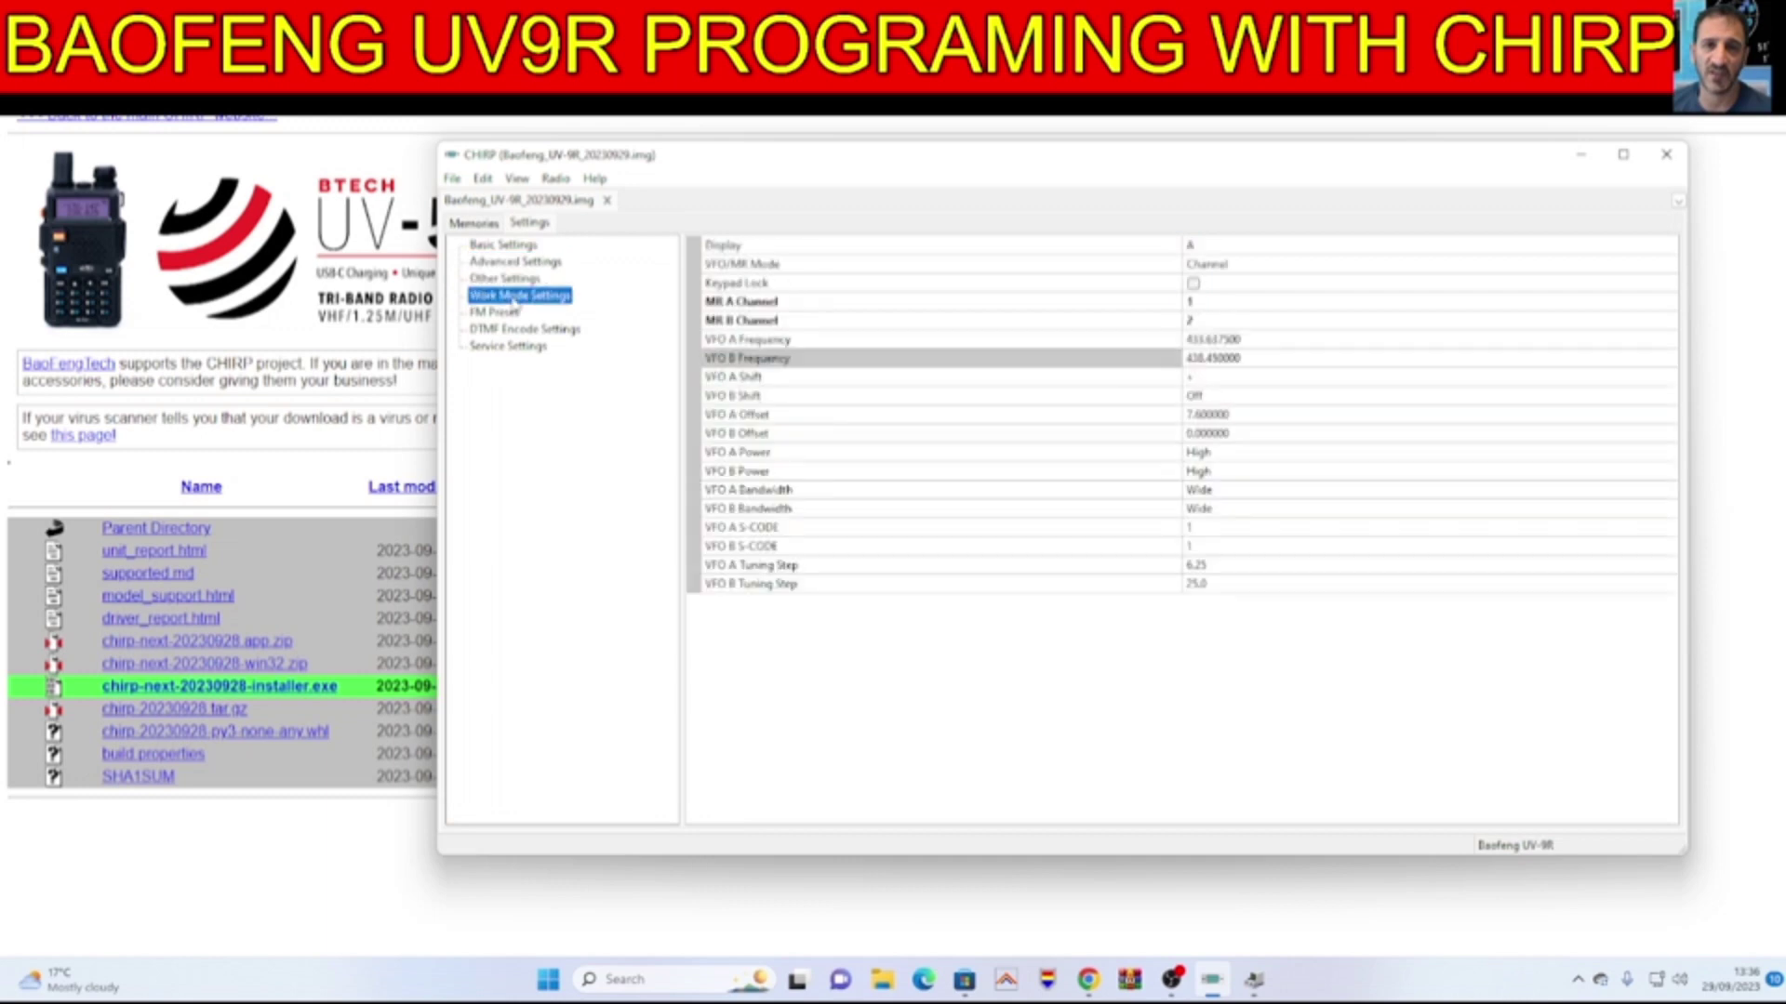
{"action": "left_click", "coordinate": [493, 311]}
{"action": "left_click", "coordinate": [521, 329]}
{"action": "left_click", "coordinate": [510, 347]}
{"action": "left_click", "coordinate": [453, 180]}
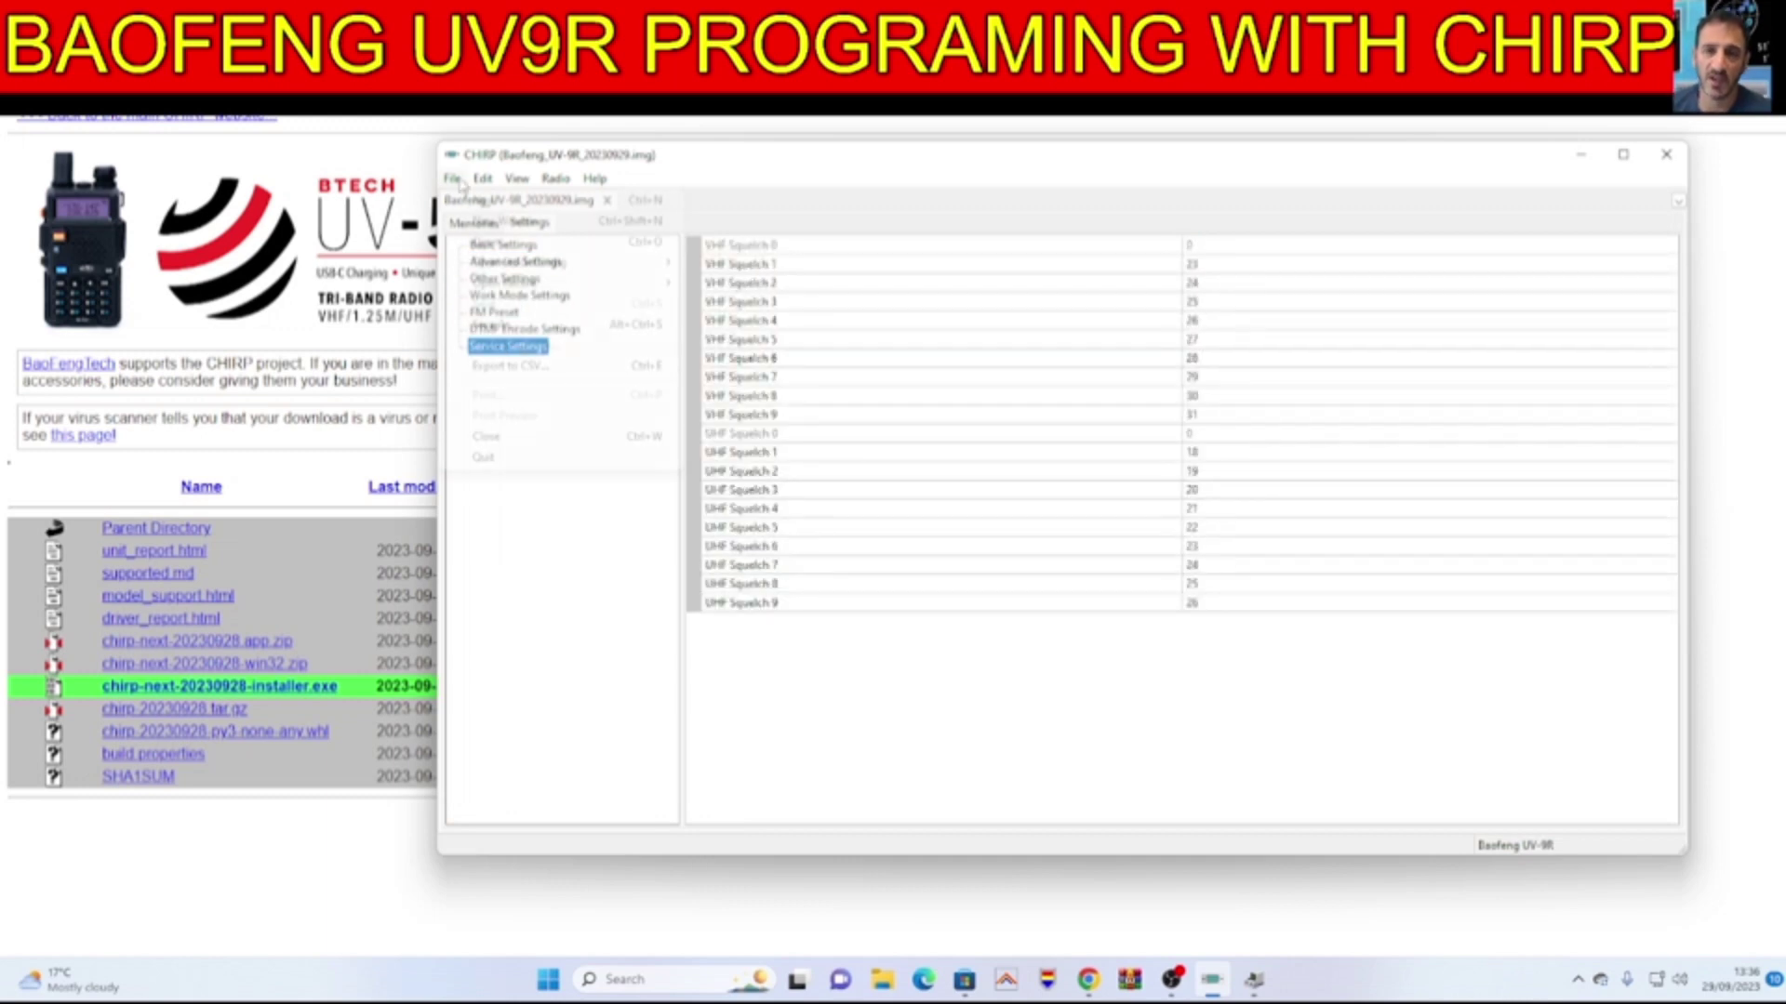
Choose the North American Band Plan in Radio > Select Bandplan.
{"action": "mouse_move", "coordinate": [497, 184]}
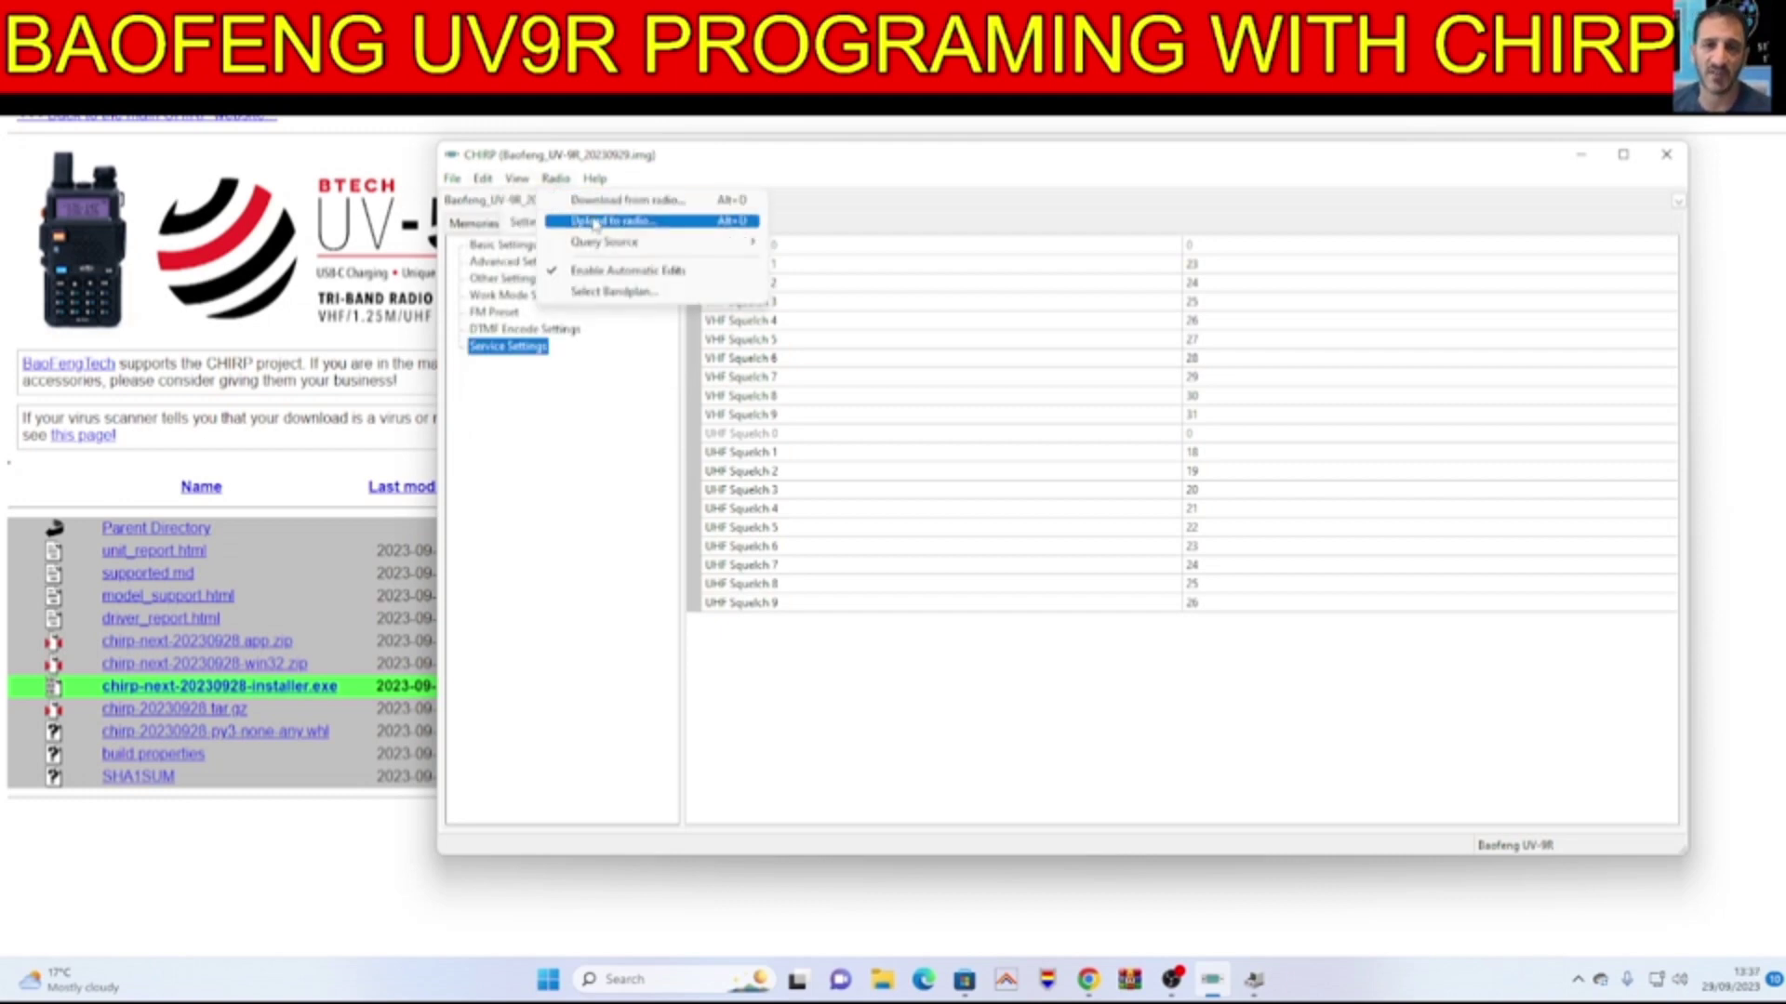
{"action": "left_click", "coordinate": [616, 292]}
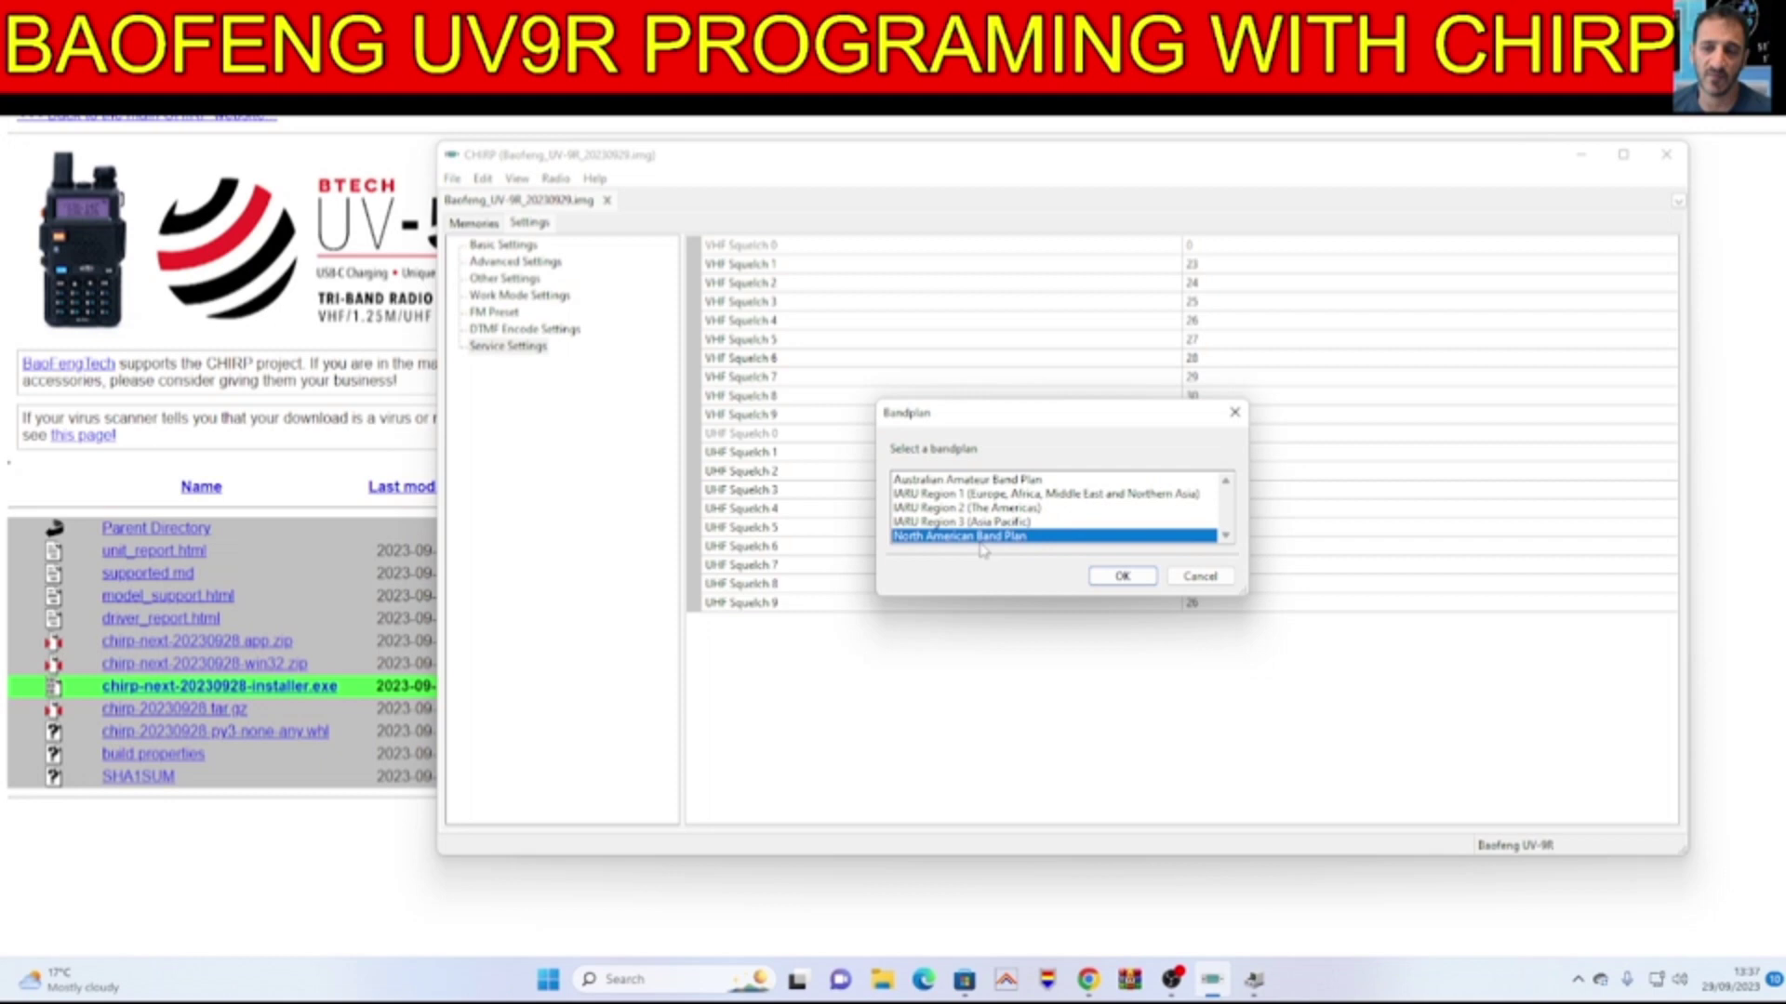
{"action": "left_click", "coordinate": [1122, 576]}
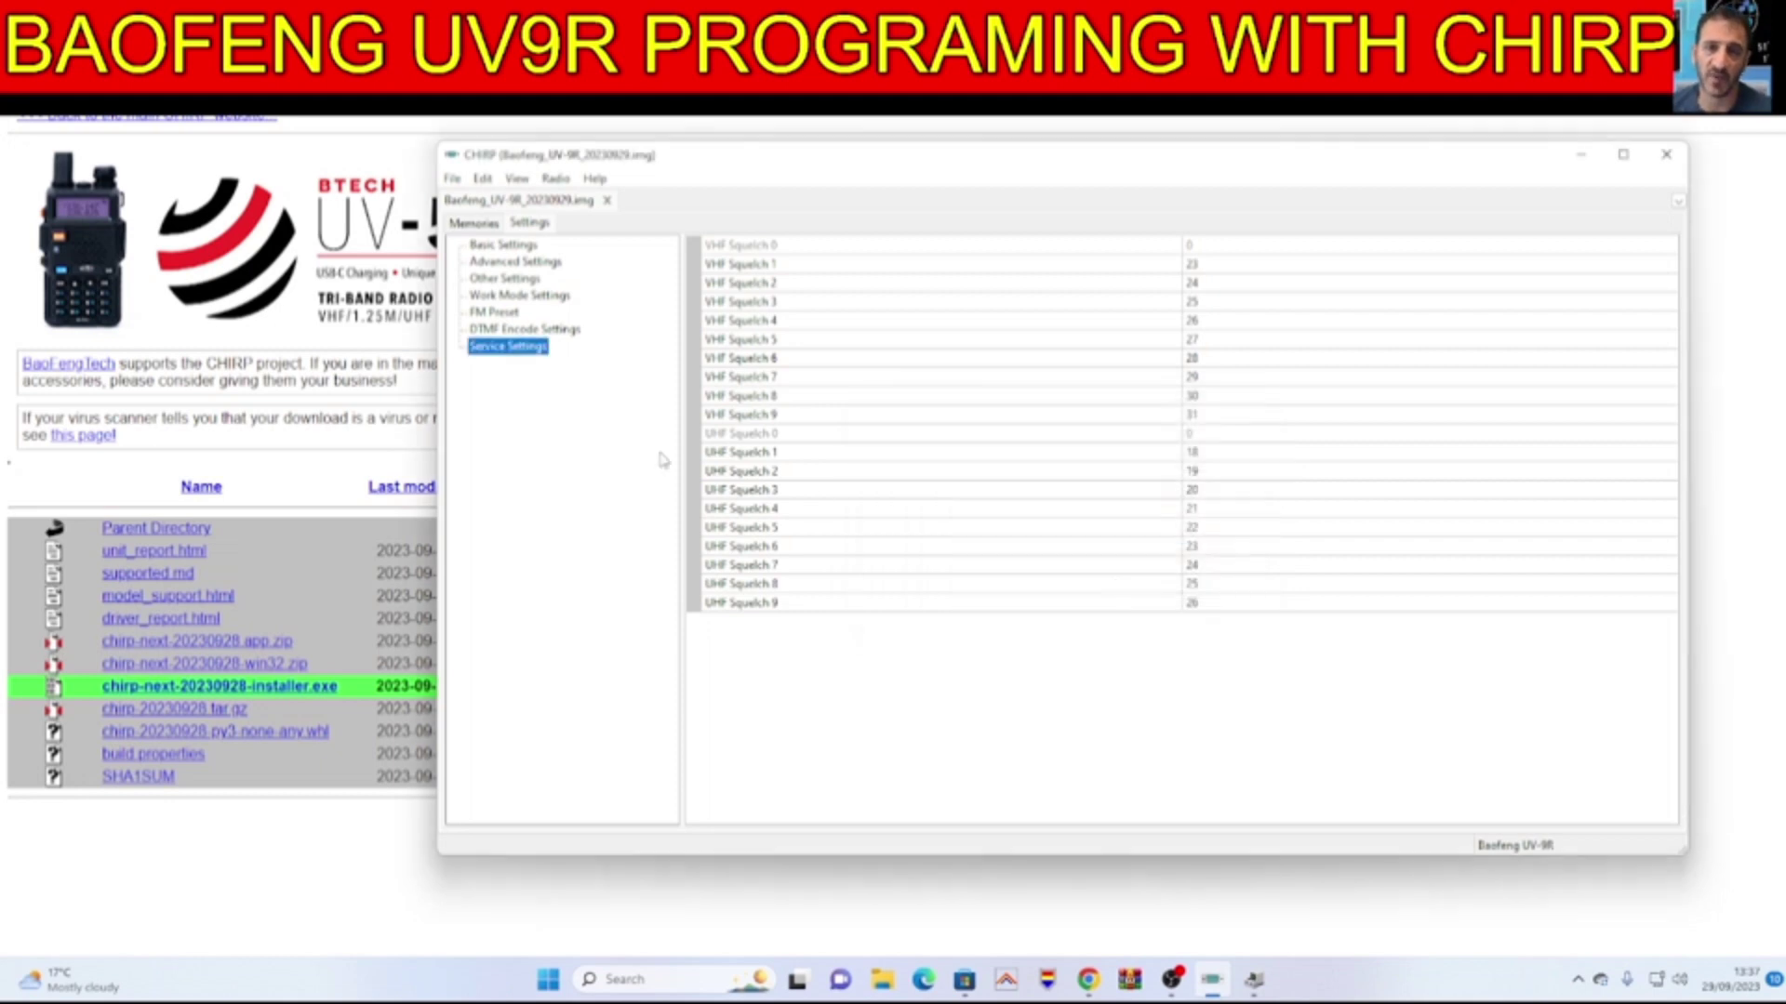
Check the About box (chirp-next-20230928, Python 3.10.8), then bring up the Radio menu.
{"action": "left_click", "coordinate": [596, 178]}
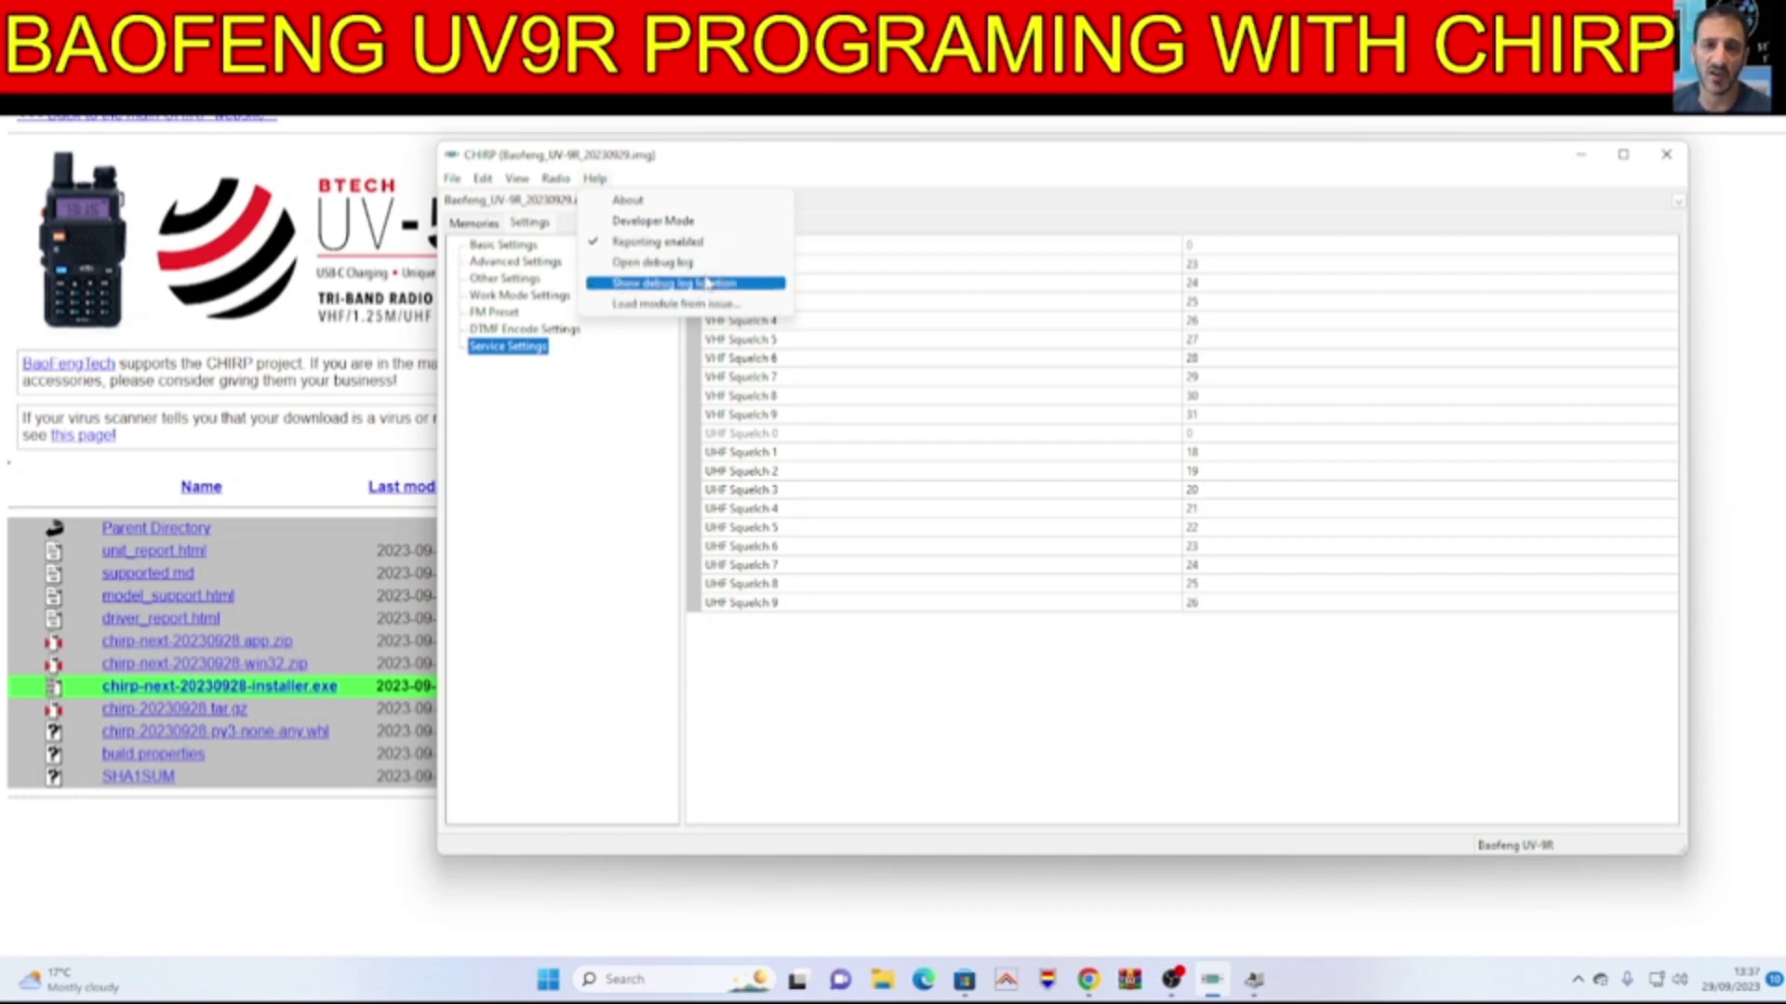
{"action": "left_click", "coordinate": [633, 201]}
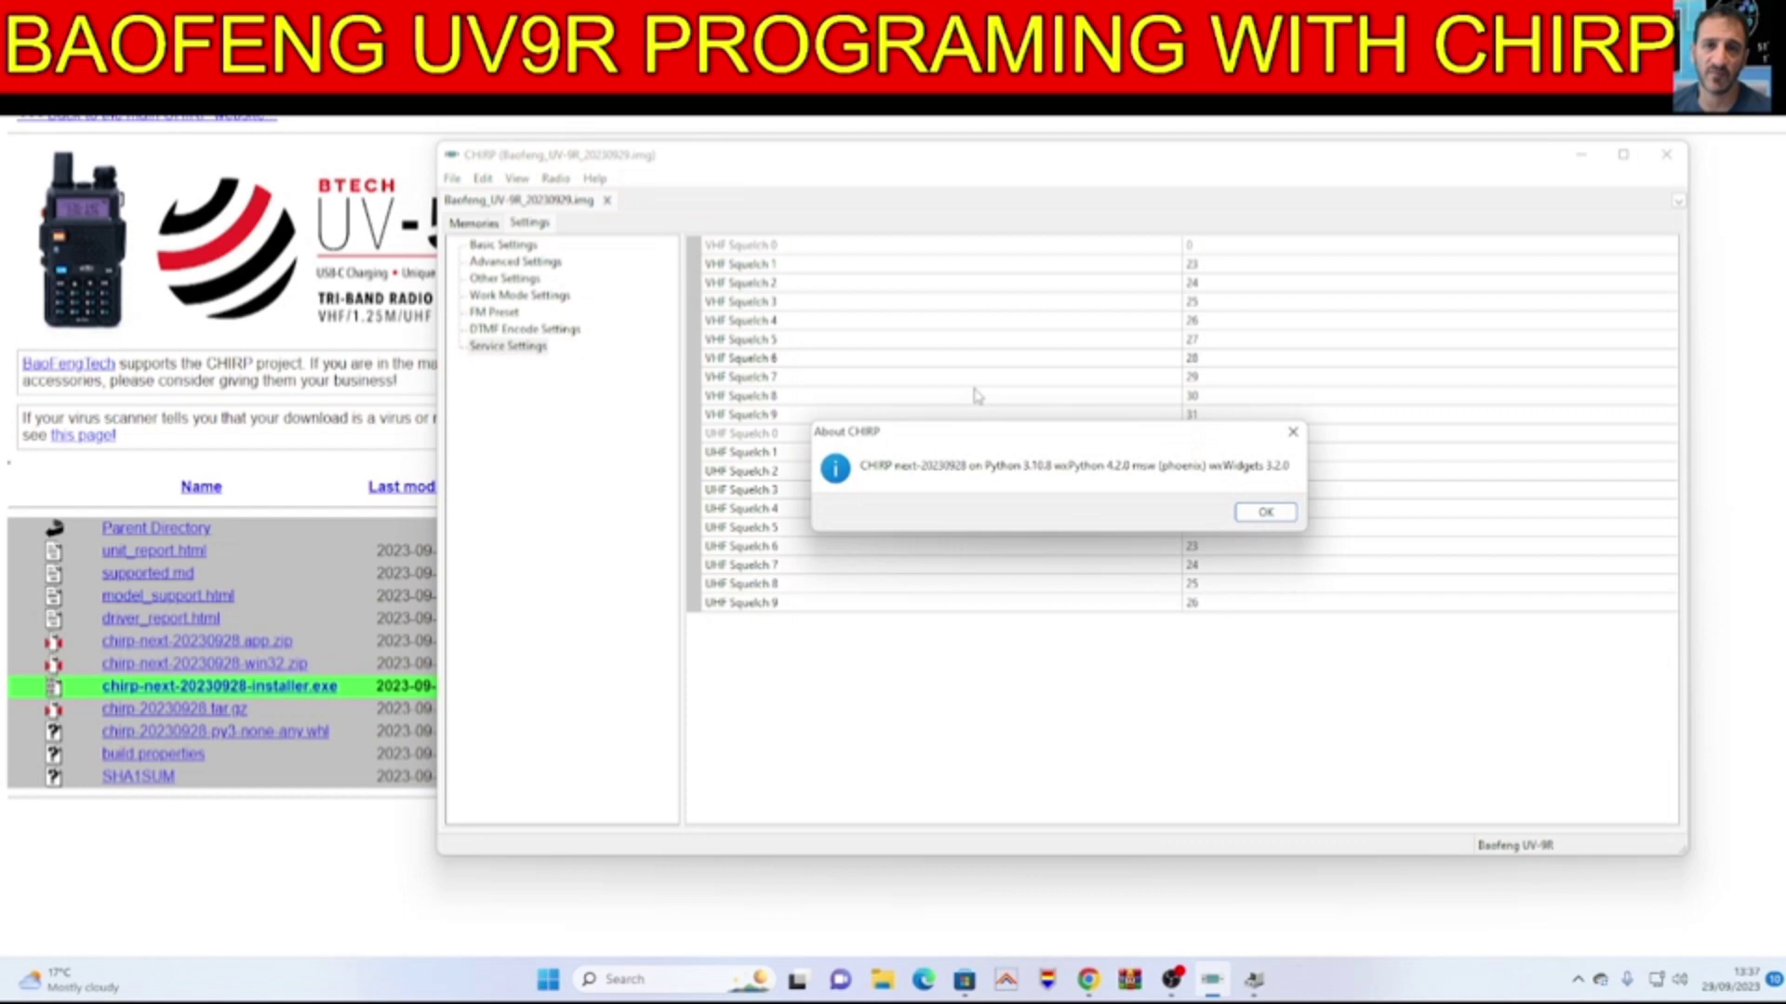
{"action": "left_click", "coordinate": [1262, 510]}
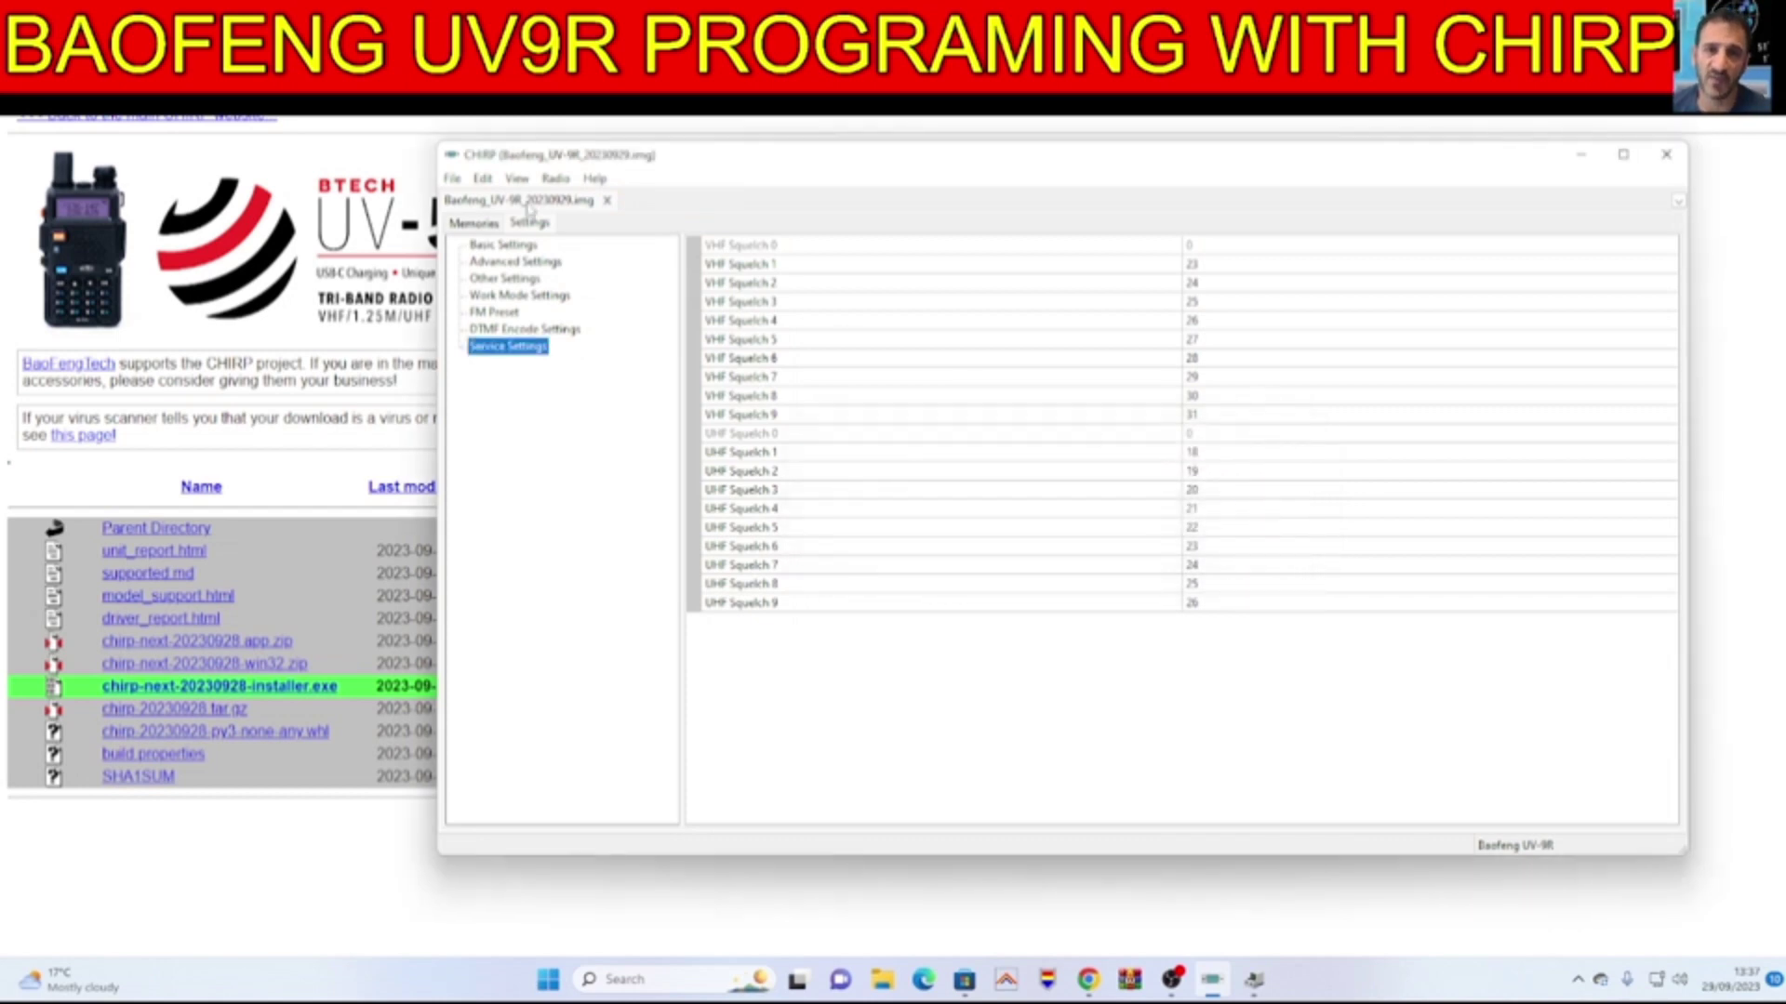
{"action": "left_click", "coordinate": [517, 179]}
{"action": "left_click", "coordinate": [555, 178]}
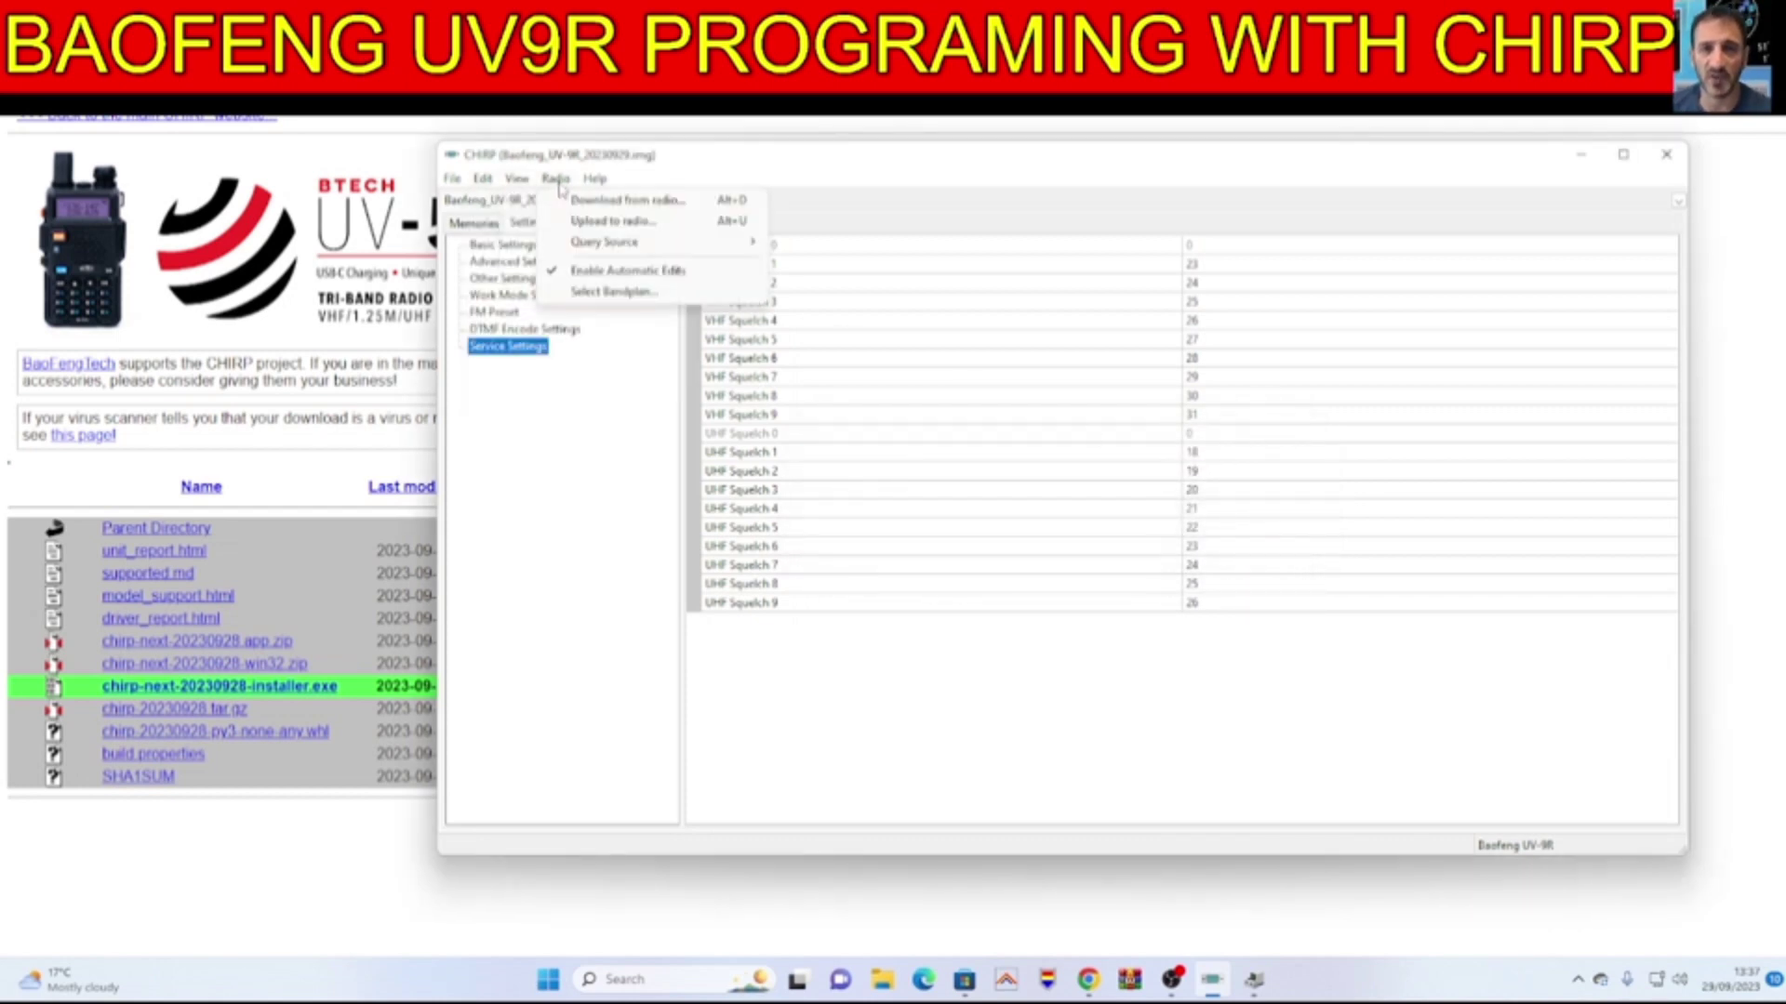
Upload the image to the UV-9R on COM5, confirming the instructions to start cloning.
{"action": "left_click", "coordinate": [600, 222]}
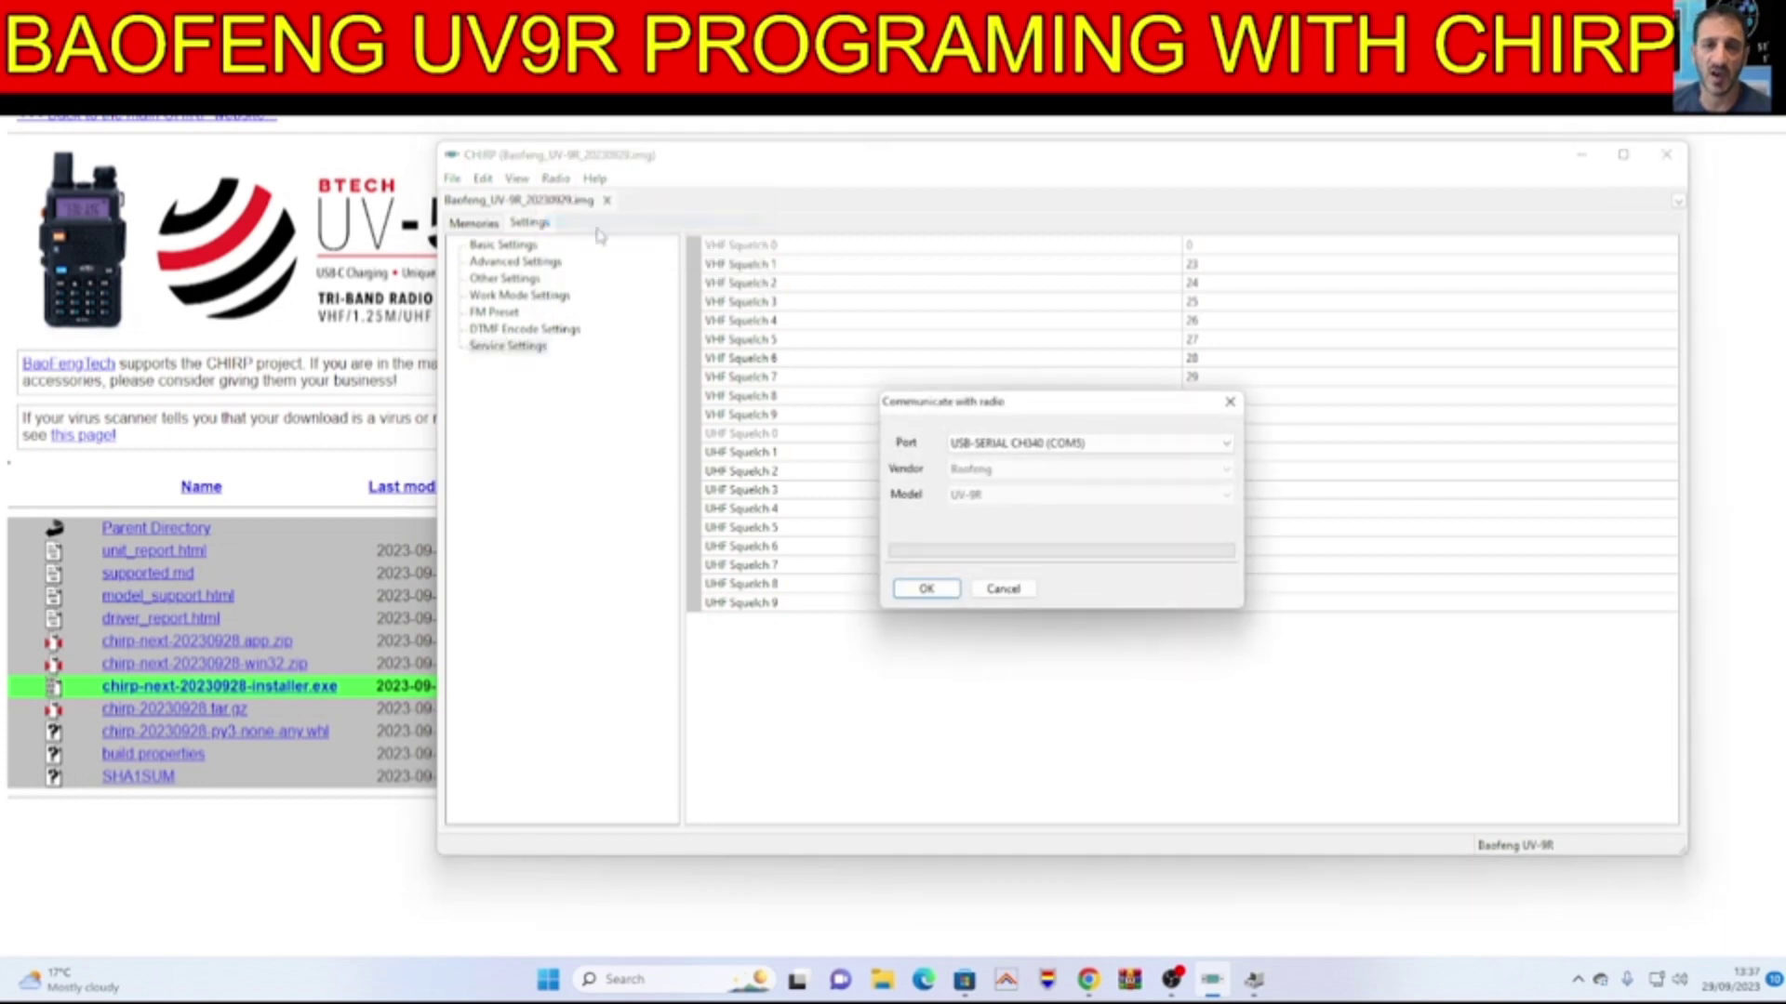
{"action": "left_click", "coordinate": [927, 591]}
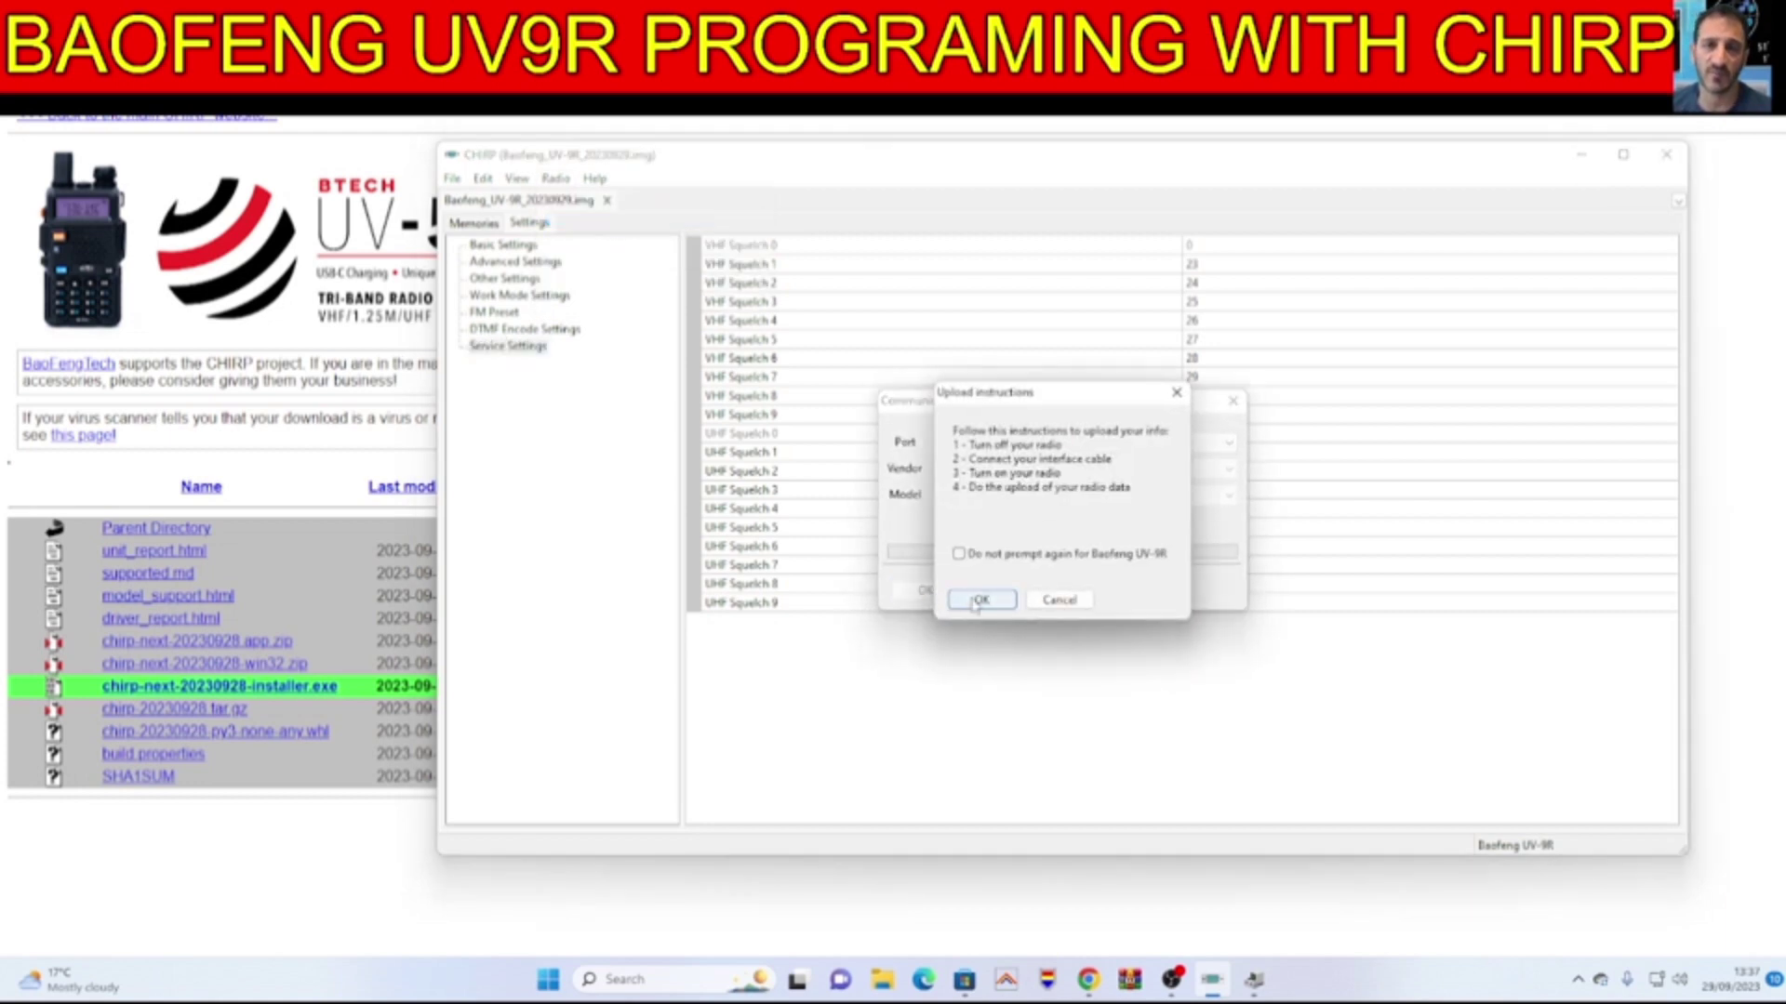
{"action": "left_click", "coordinate": [976, 599]}
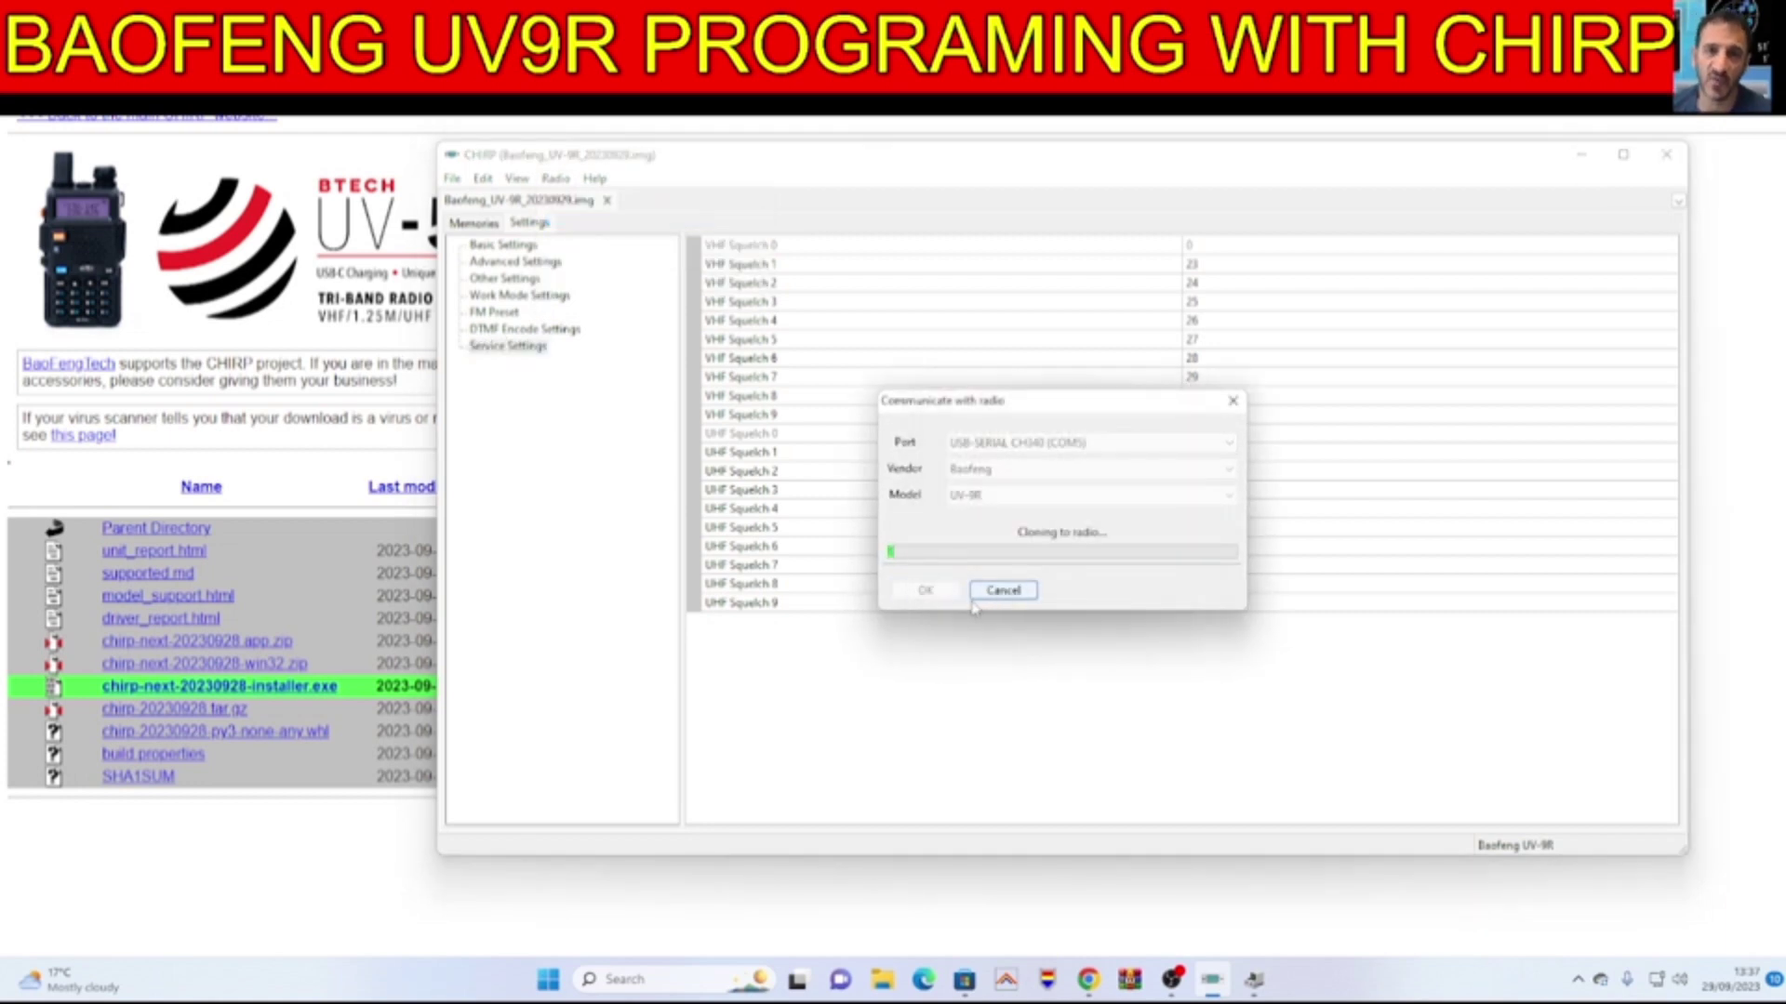